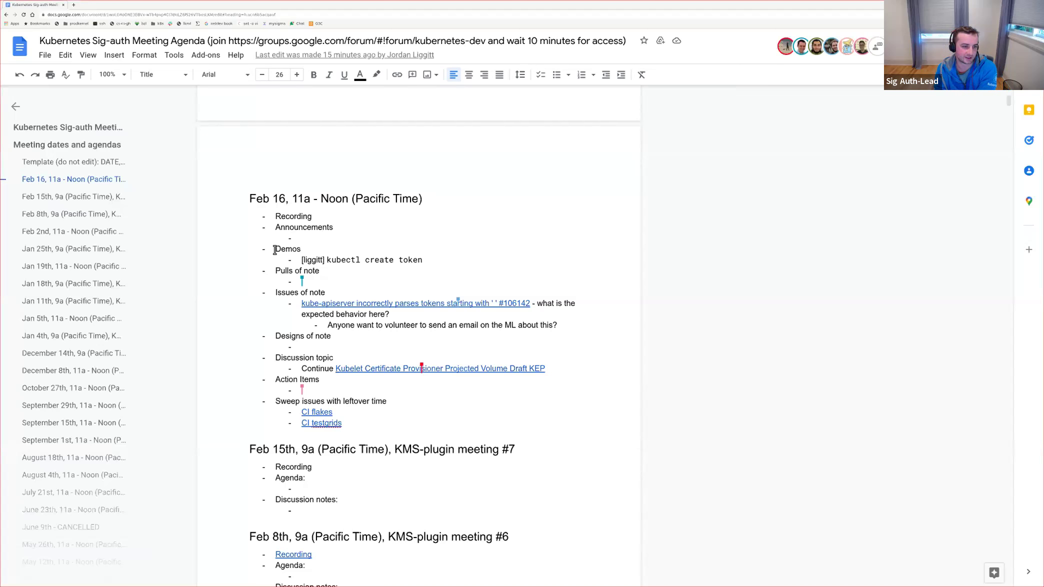
# Step: Create the myapp service account with kubectl create sa myapp and highlight myapp in the output
pyautogui.scroll(-1, 278, 252)
pyautogui.scroll(1, 283, 257)
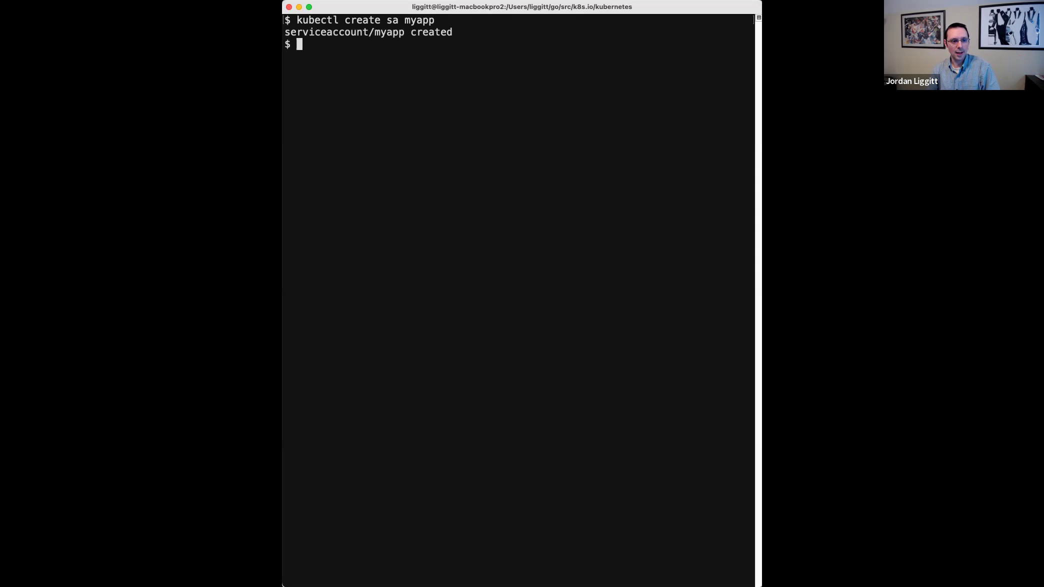
pyautogui.doubleClick(389, 32)
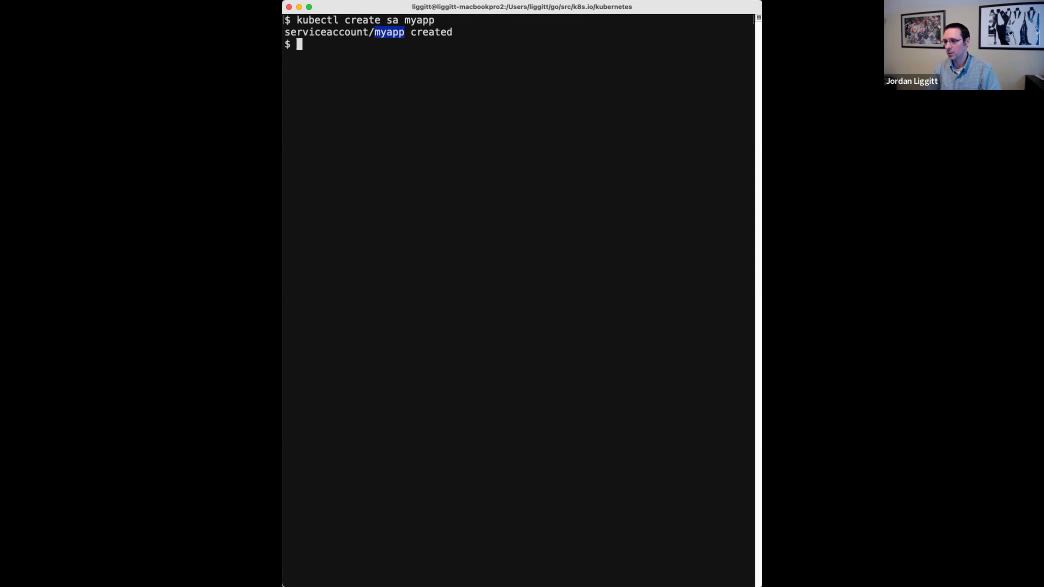
pyautogui.press('super+Tab')
pyautogui.press('super+Tab')
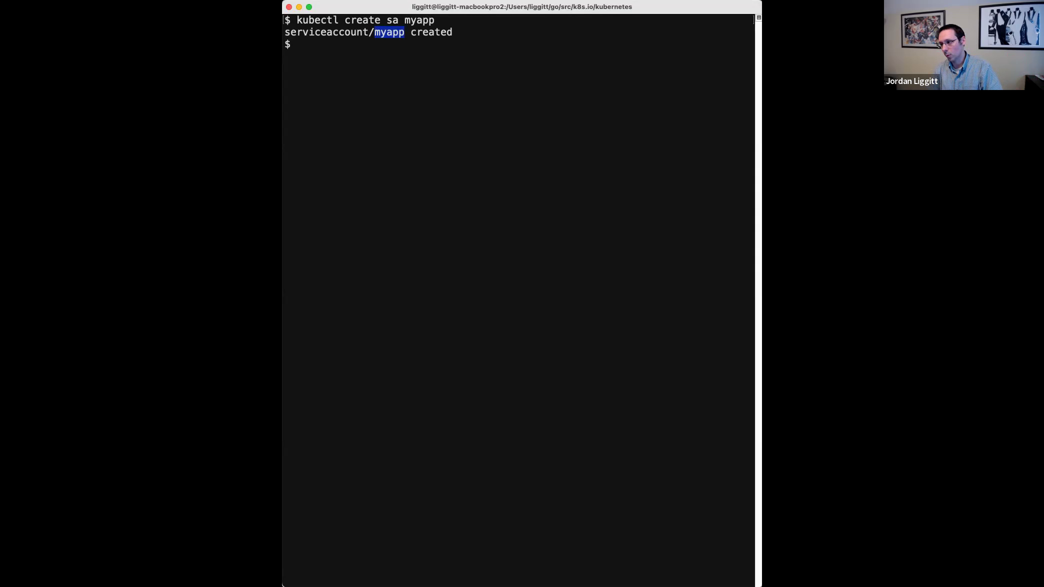
# Step: Issue a myapp token, rerun with -o yaml, and highlight the expirationTimestamp and token lines
pyautogui.press('super+v')
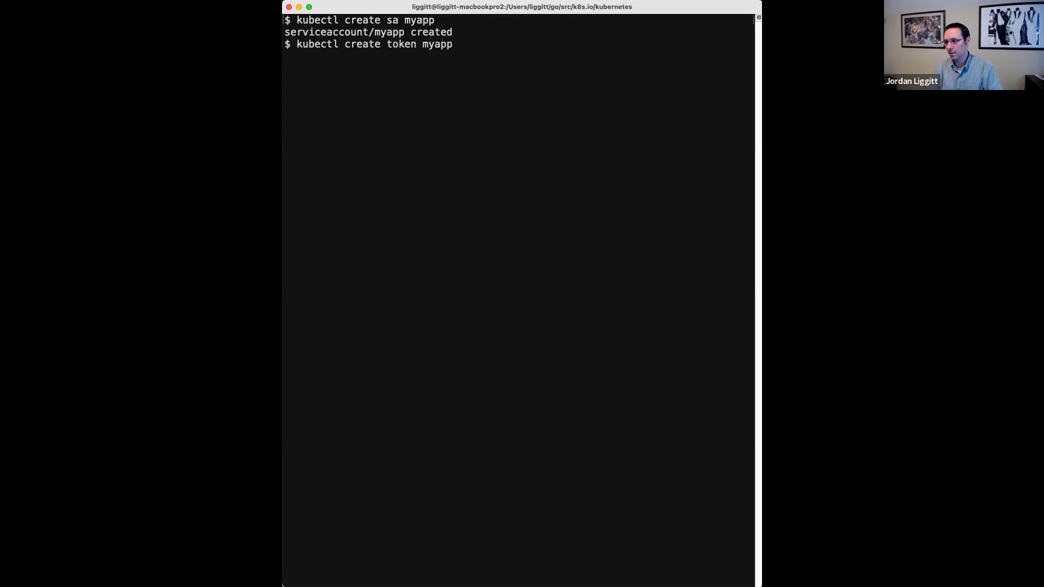
pyautogui.press('Return')
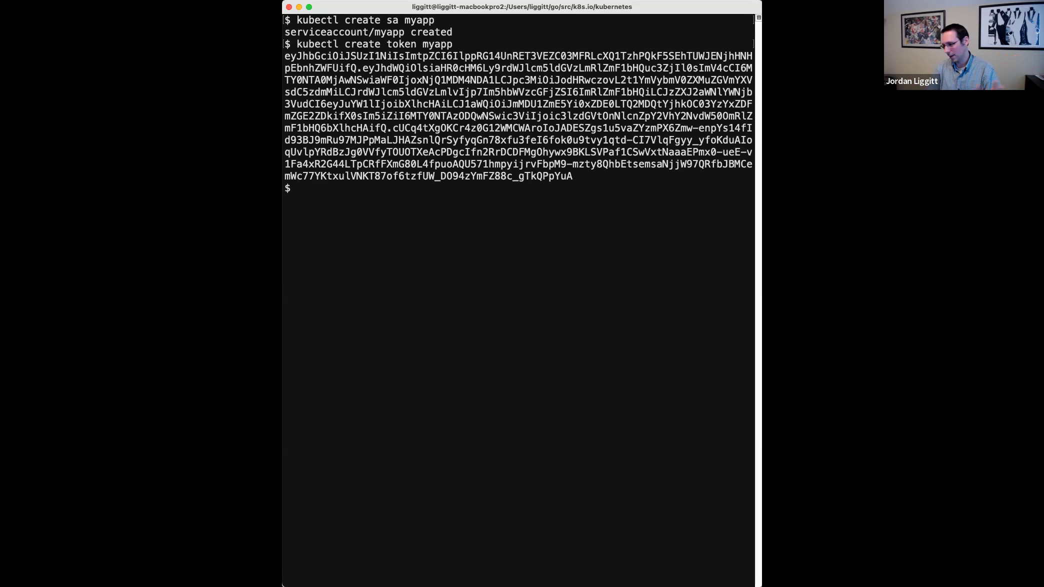
pyautogui.press('Up')
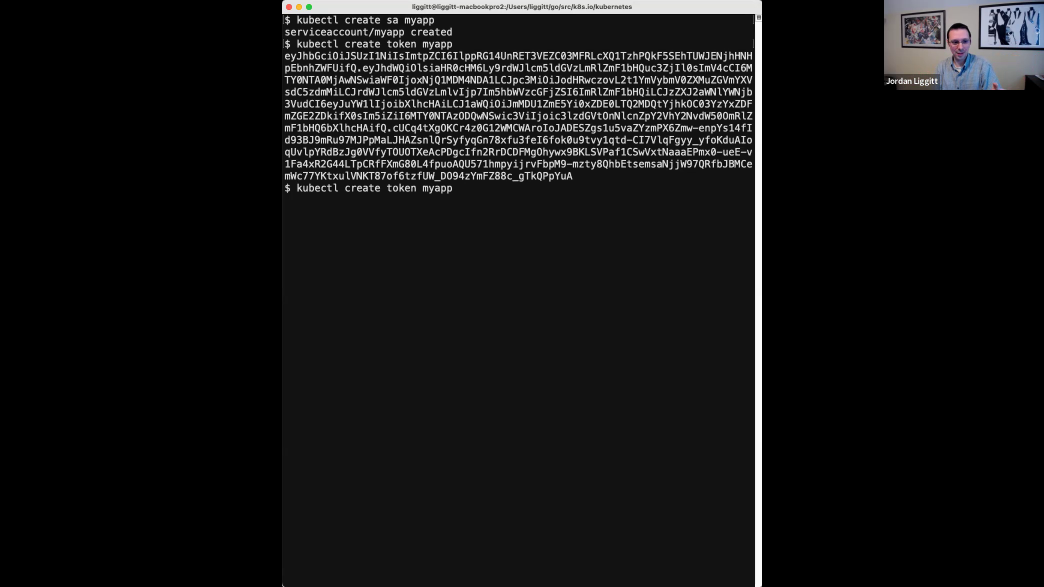
pyautogui.write('-o yaml')
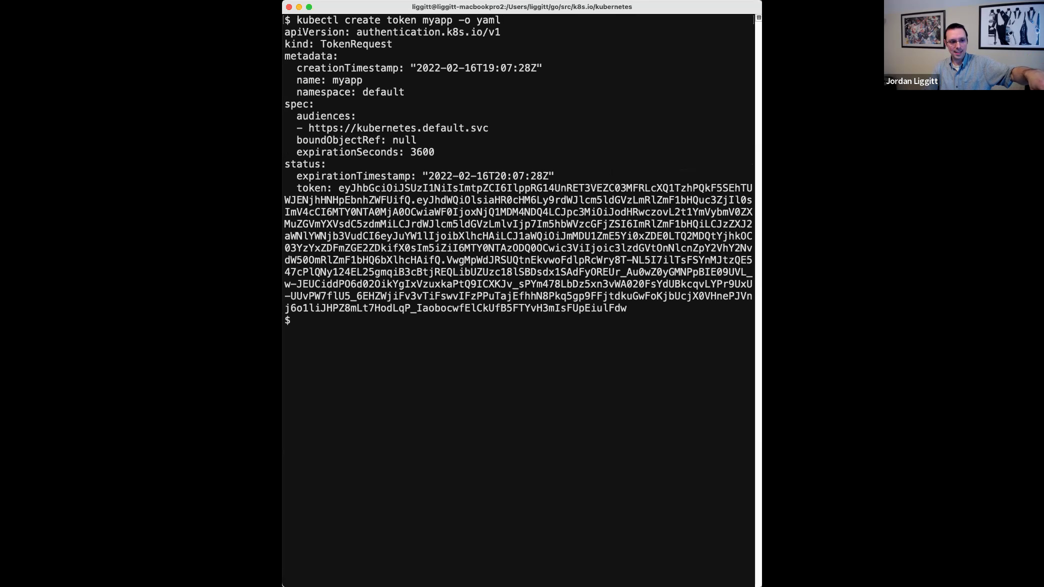
pyautogui.moveTo(297, 176); pyautogui.dragTo(555, 176)
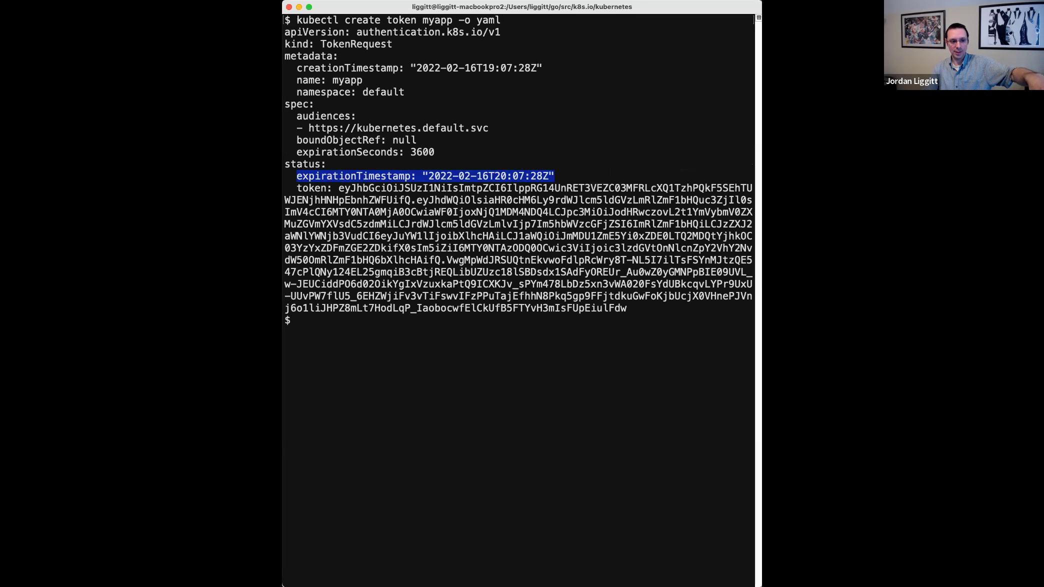
pyautogui.moveTo(339, 188); pyautogui.dragTo(628, 309)
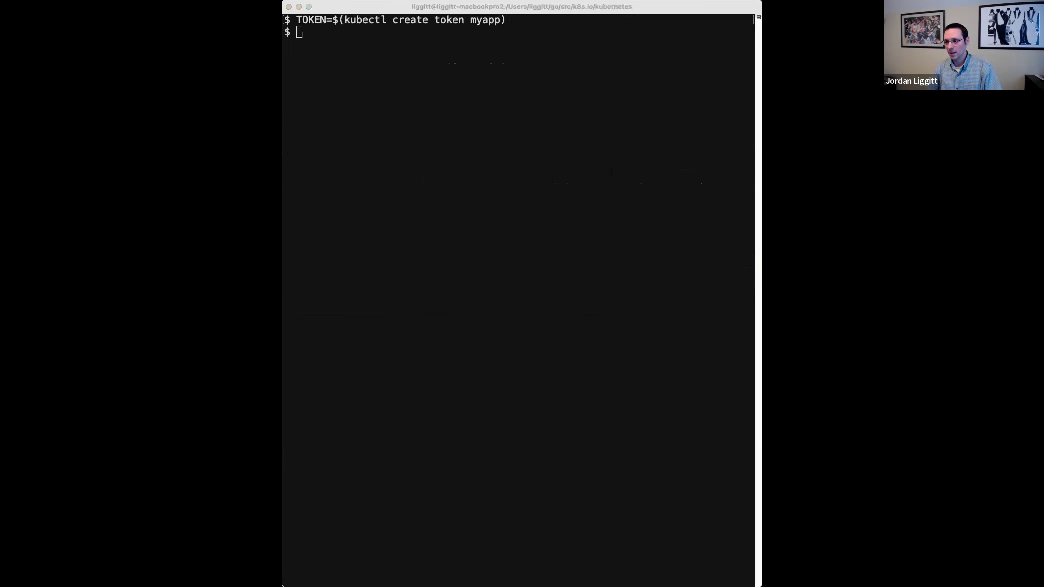
pyautogui.press('super+Tab')
# Step: Store a myapp token in TOKEN and curl /api/v1/namespaces, getting 403 Forbidden for myapp
pyautogui.write('curl -H "Authorization: Bearer $TOKEN" https://localhost:6443/api/v1/namespaces')
pyautogui.press('Return')
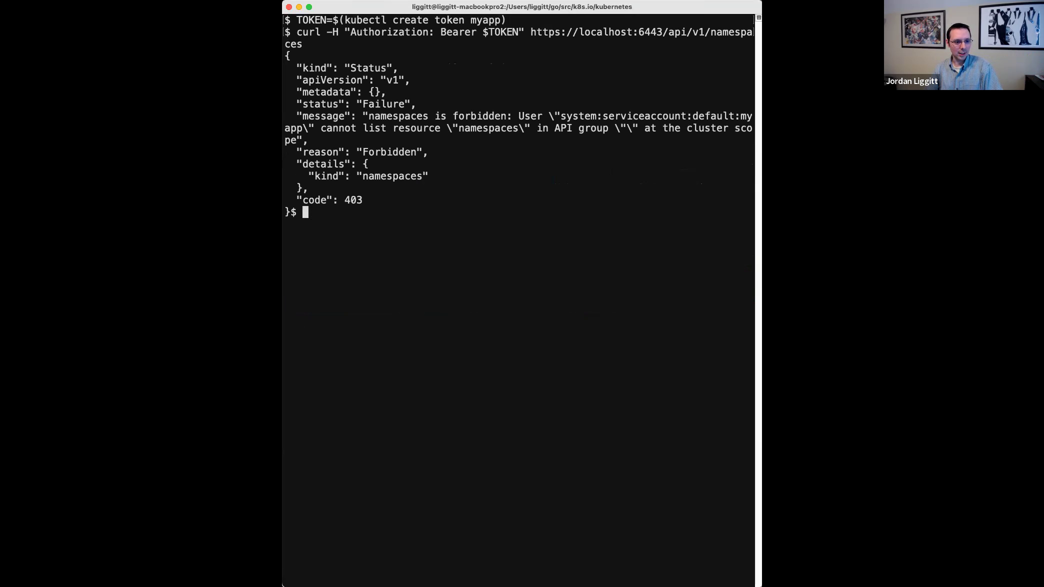
pyautogui.doubleClick(294, 129)
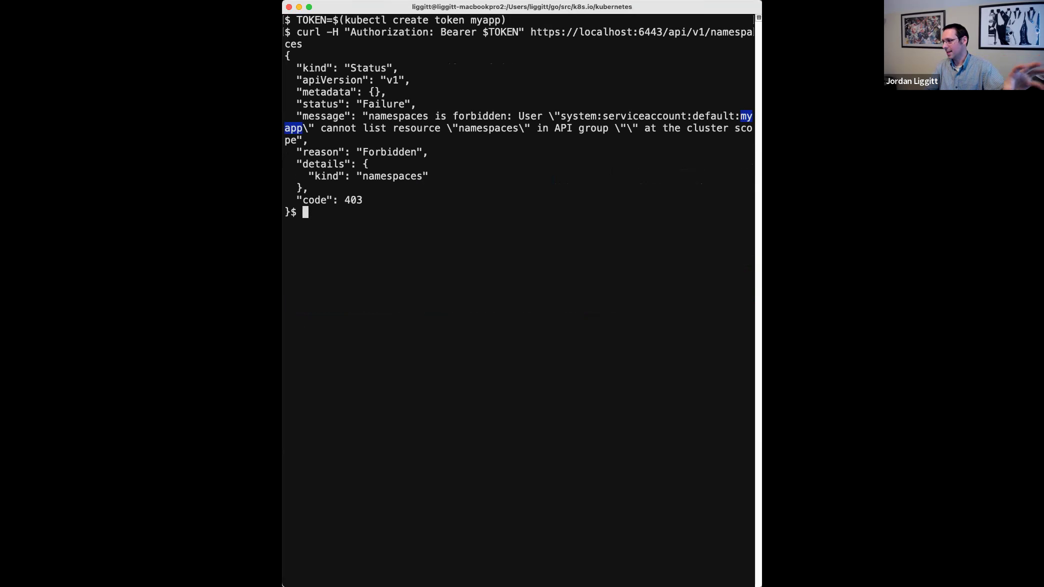
pyautogui.press('super+Tab')
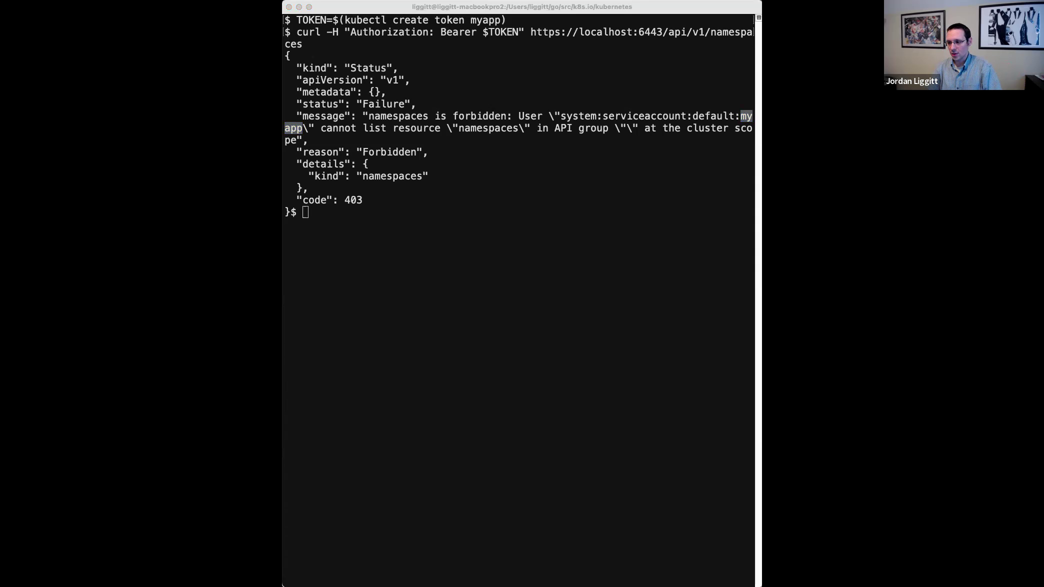
pyautogui.press('super+Tab')
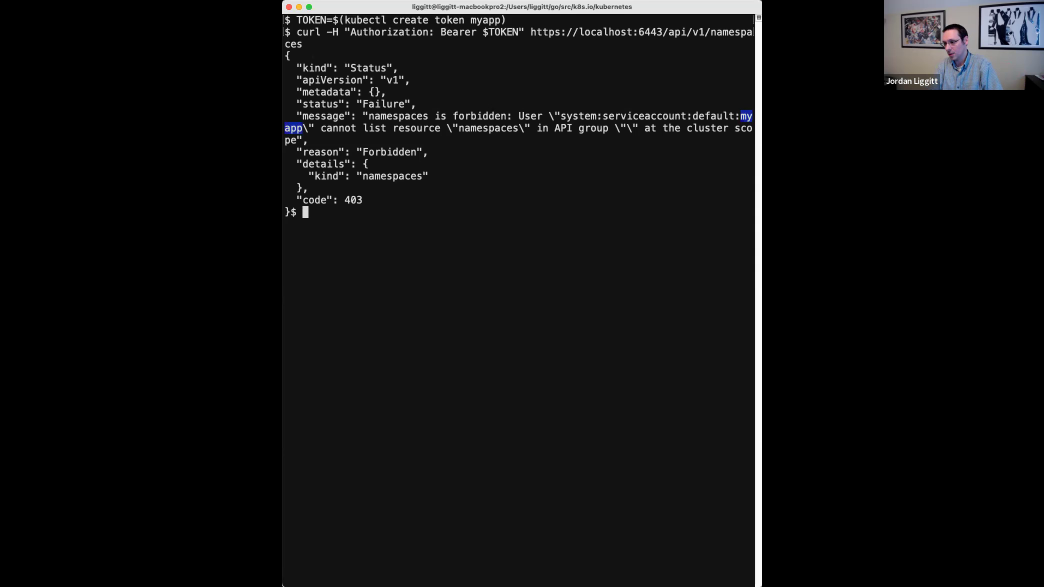
# Step: Clear the screen and request a 600-second myapp token as YAML, noting its expiration
pyautogui.press('super+k')
pyautogui.press('Return')
pyautogui.press('Return')
pyautogui.press('Return')
pyautogui.press('super+v')
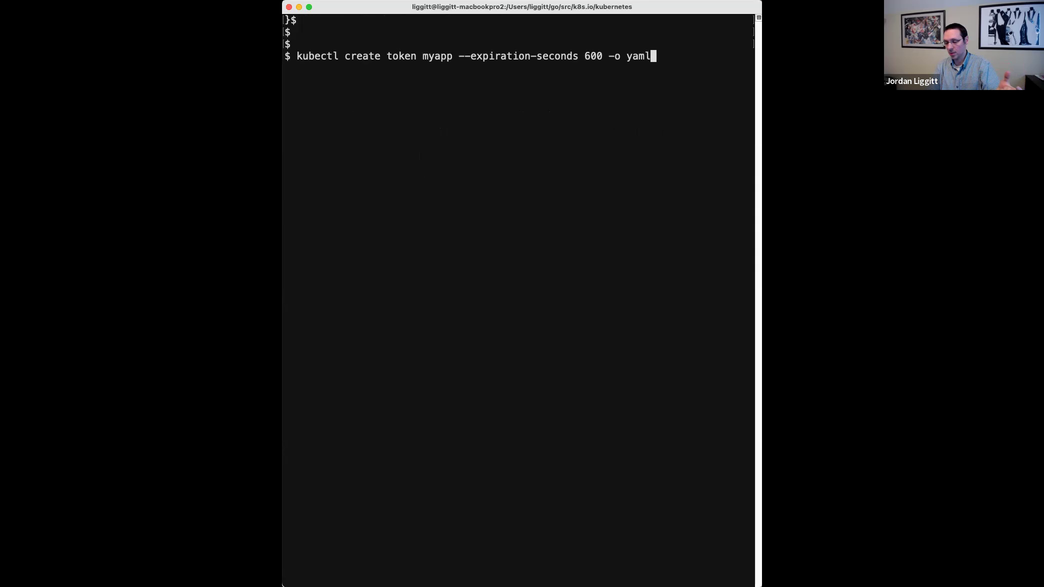
pyautogui.press('Return')
pyautogui.doubleClick(419, 188)
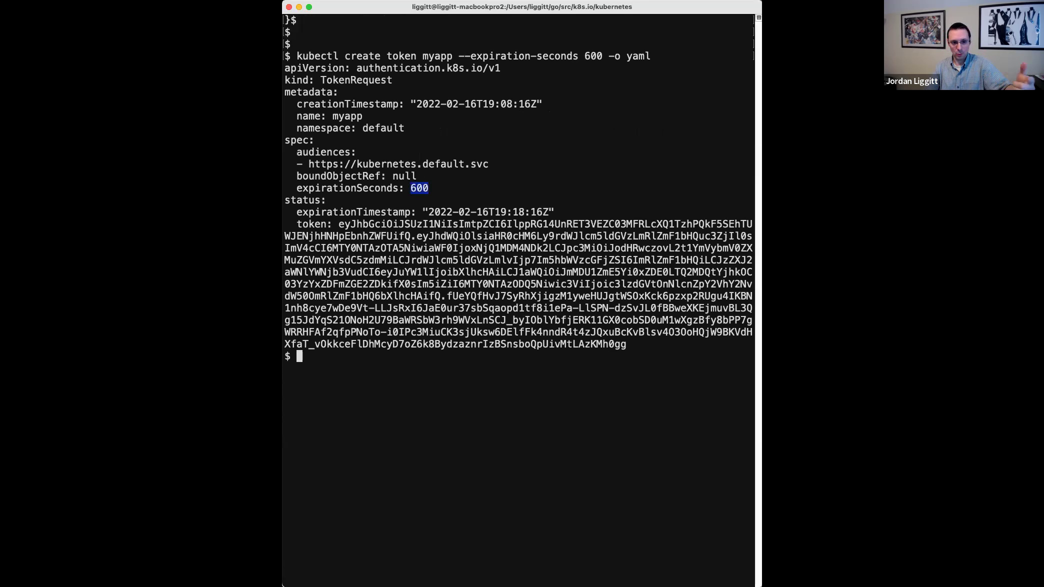
# Step: Request a 36000001-second myapp token and highlight the warning capping it at 36000000 seconds
pyautogui.press('super+Tab')
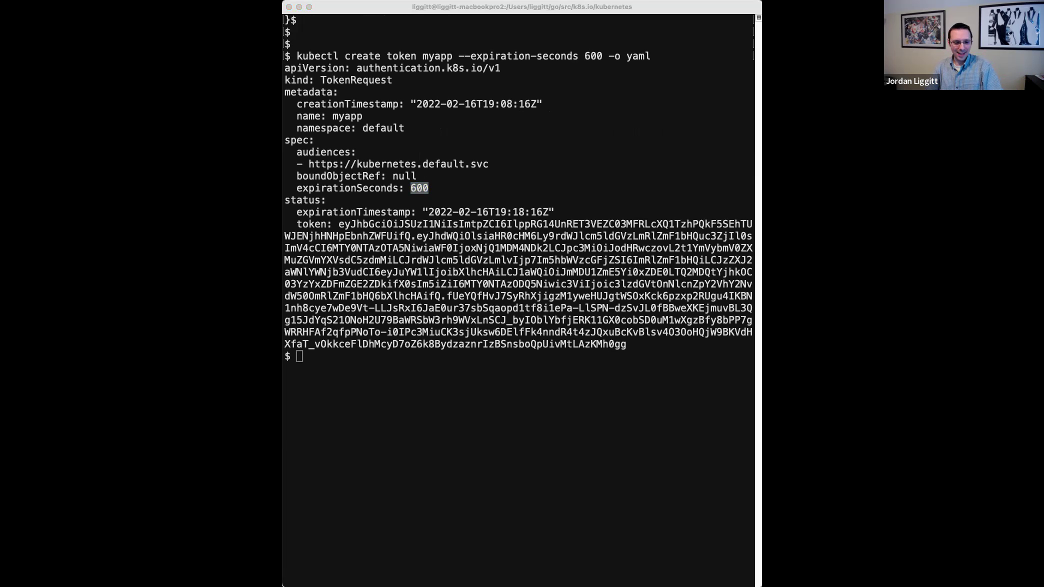
pyautogui.press('super+Tab')
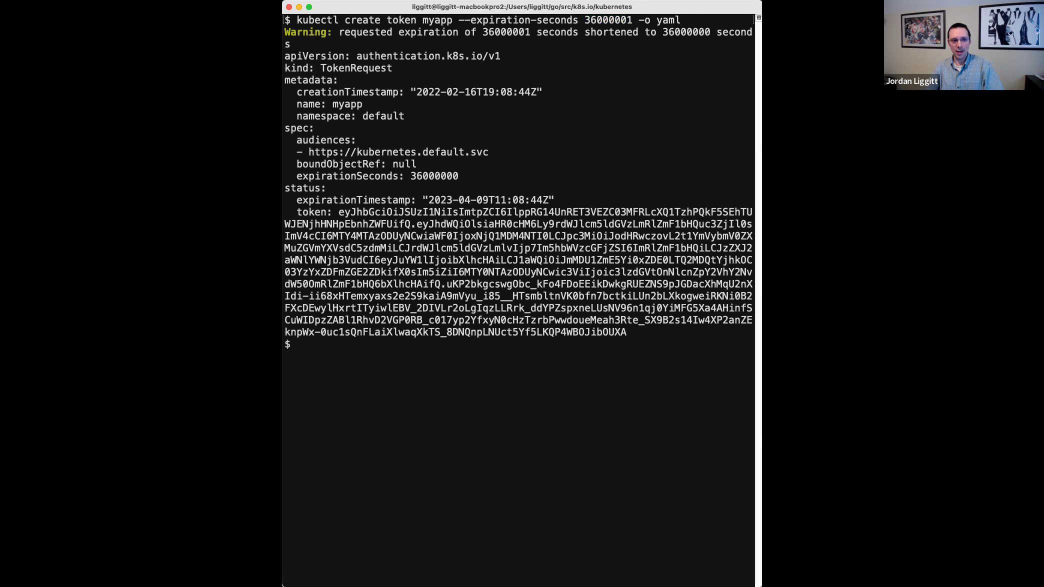
pyautogui.moveTo(309, 32); pyautogui.dragTo(291, 44)
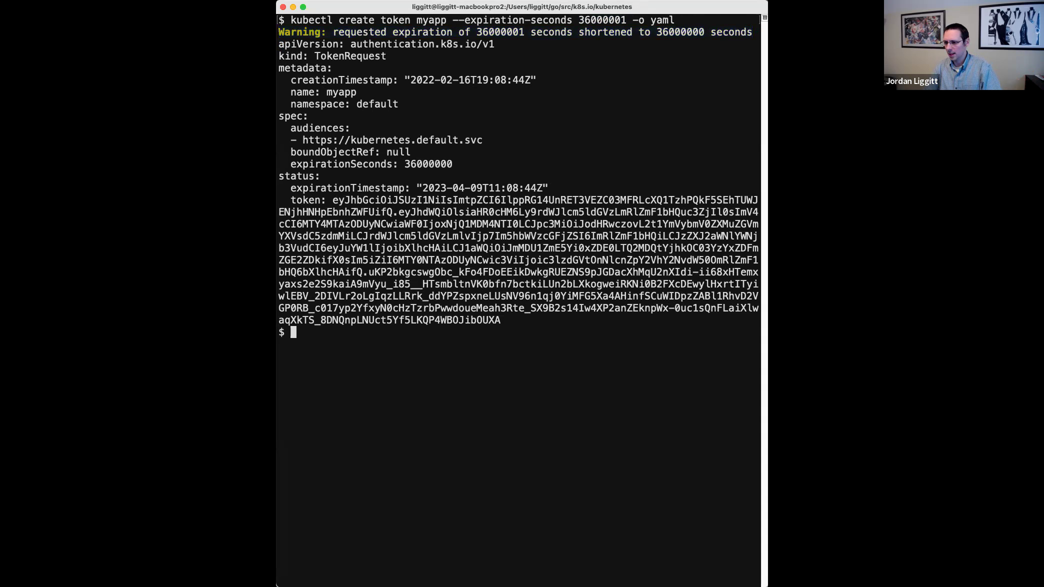
# Step: Create secret mysecret and issue a myapp token bound to Secret mysecret, shown as YAML
pyautogui.press('super+Tab')
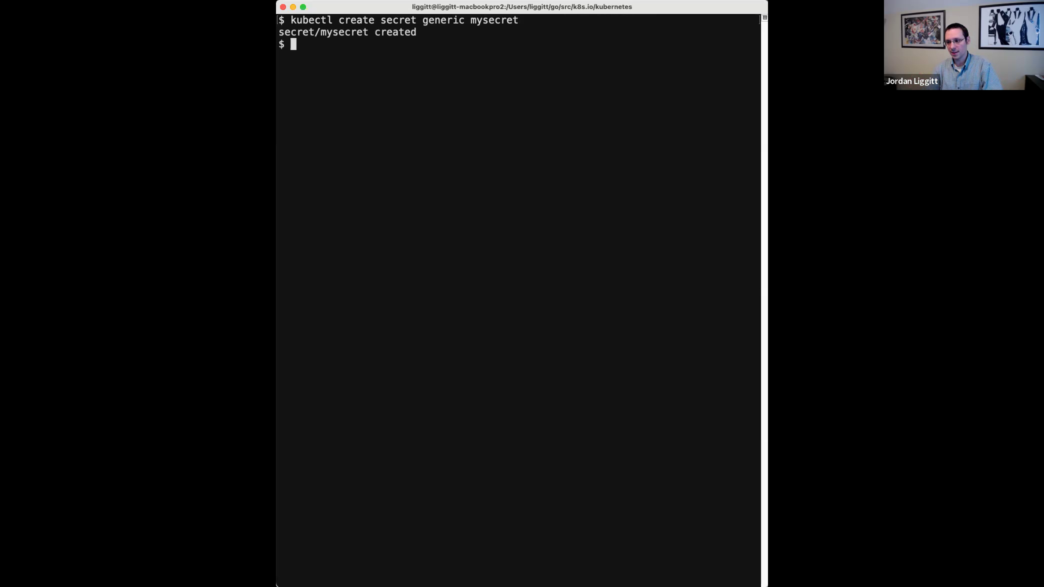
pyautogui.press('super+Tab')
pyautogui.press('super+Tab')
pyautogui.press('super+v')
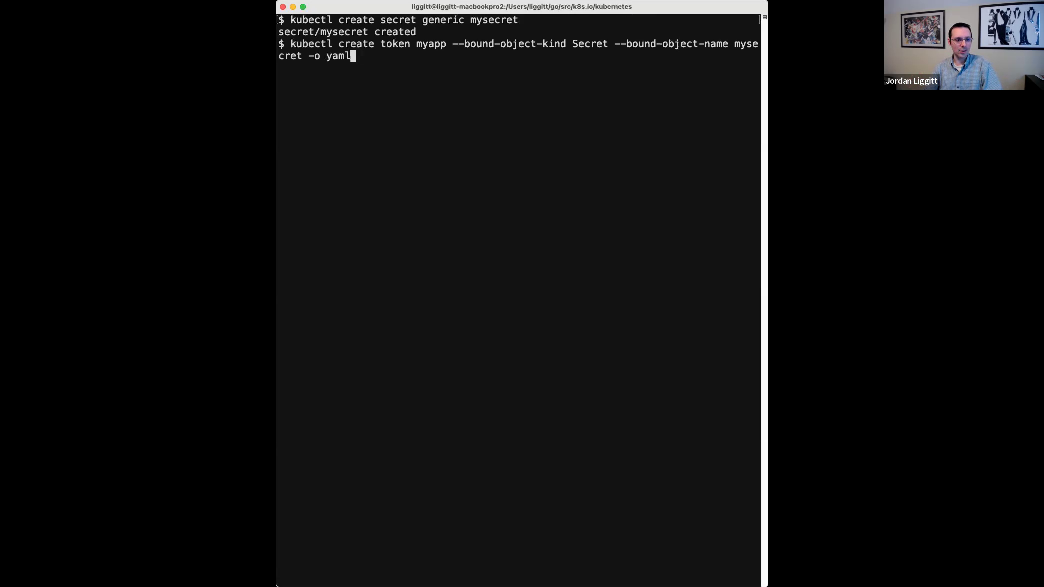
pyautogui.moveTo(453, 44); pyautogui.dragTo(602, 44)
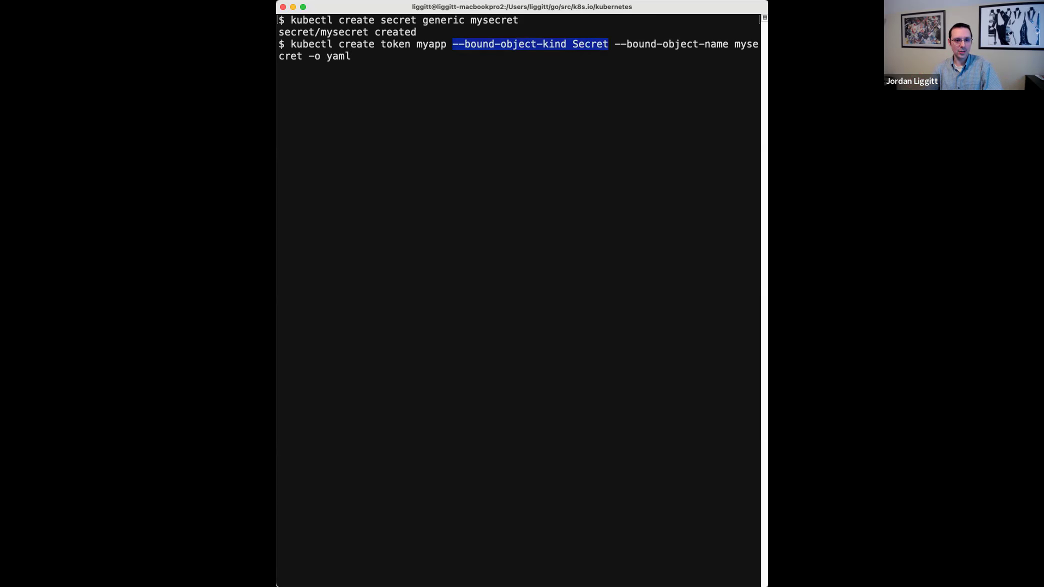
pyautogui.doubleClick(591, 44)
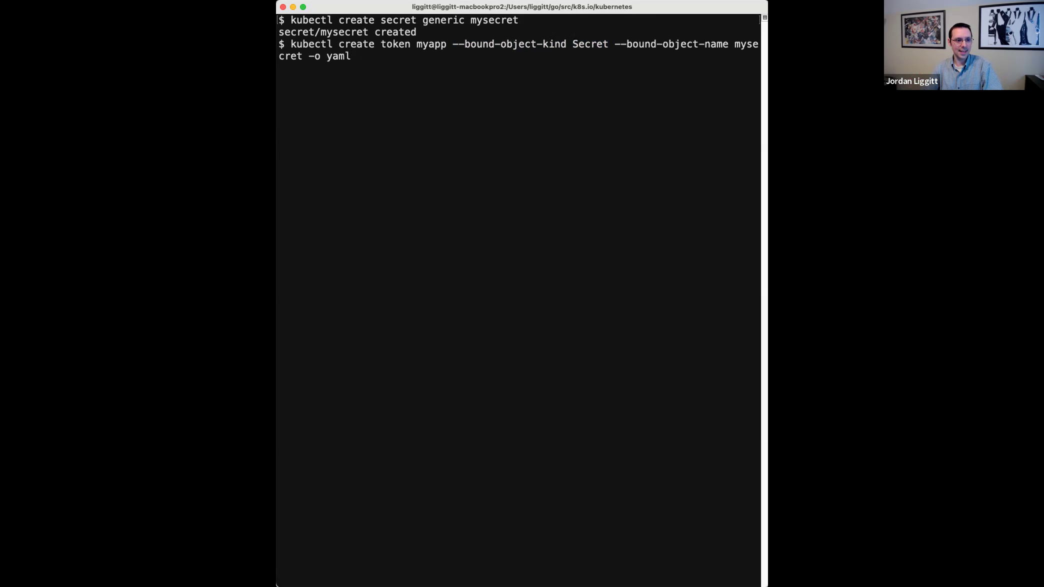
pyautogui.doubleClick(747, 44)
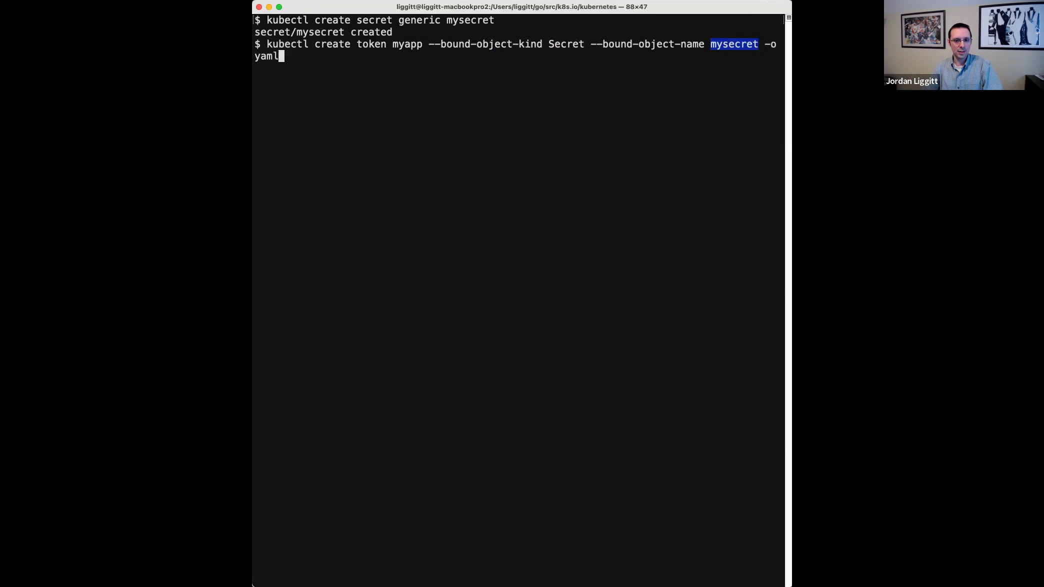
pyautogui.press('super+k')
pyautogui.press('Return')
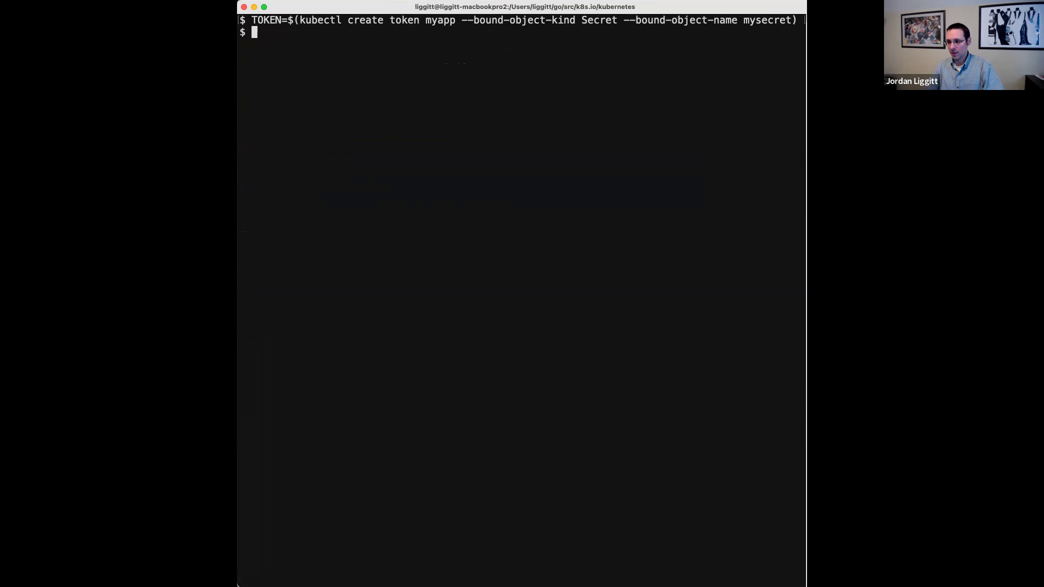
# Step: Send the API-root curl request using the mysecret-bound myapp token
pyautogui.press('super+Tab')
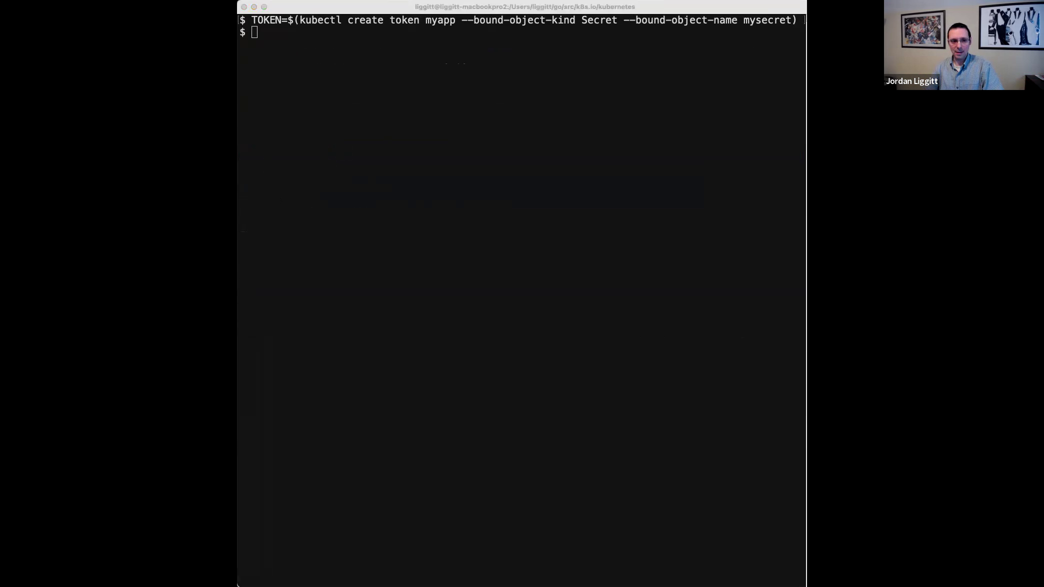
pyautogui.press('super+Tab')
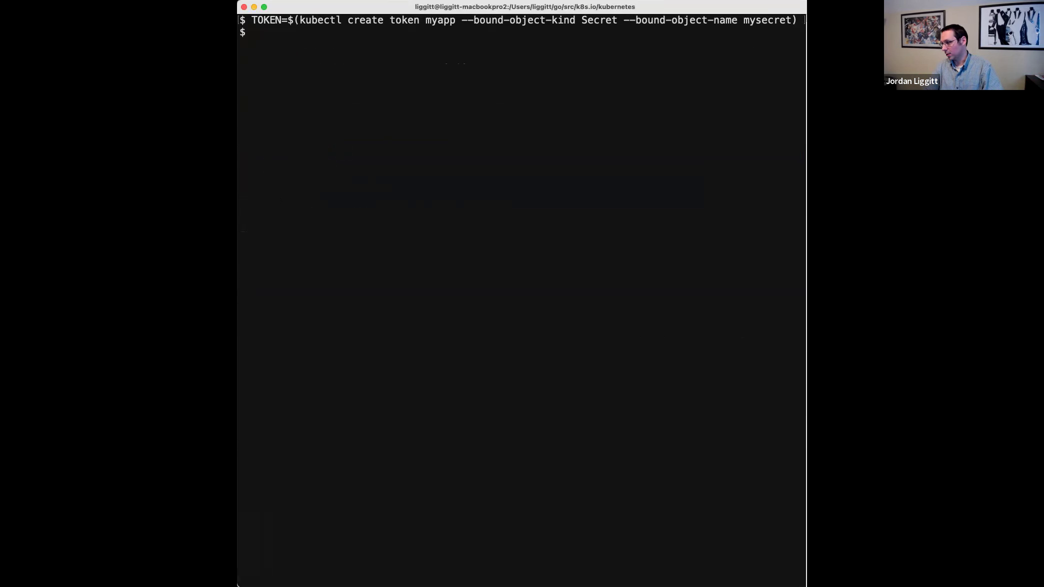
pyautogui.write('curl -H "Authorization: Bearer $TOKEN" https://localhost:6443/api')
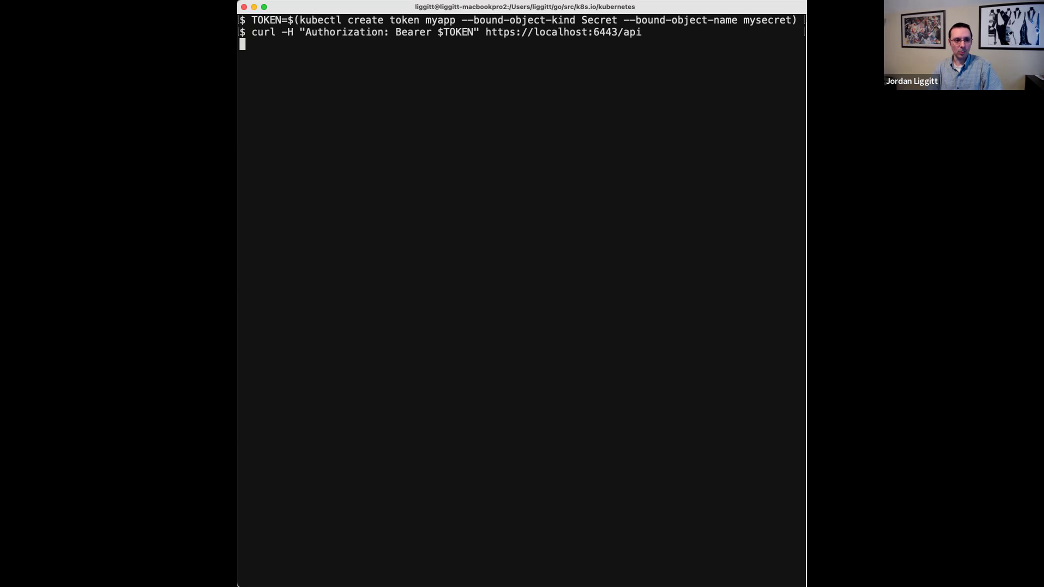
pyautogui.press('Return')
# Step: Delete the secret with kubectl delete secret mysecret
pyautogui.press('super+Tab')
pyautogui.press('super+Tab')
pyautogui.press('super+v')
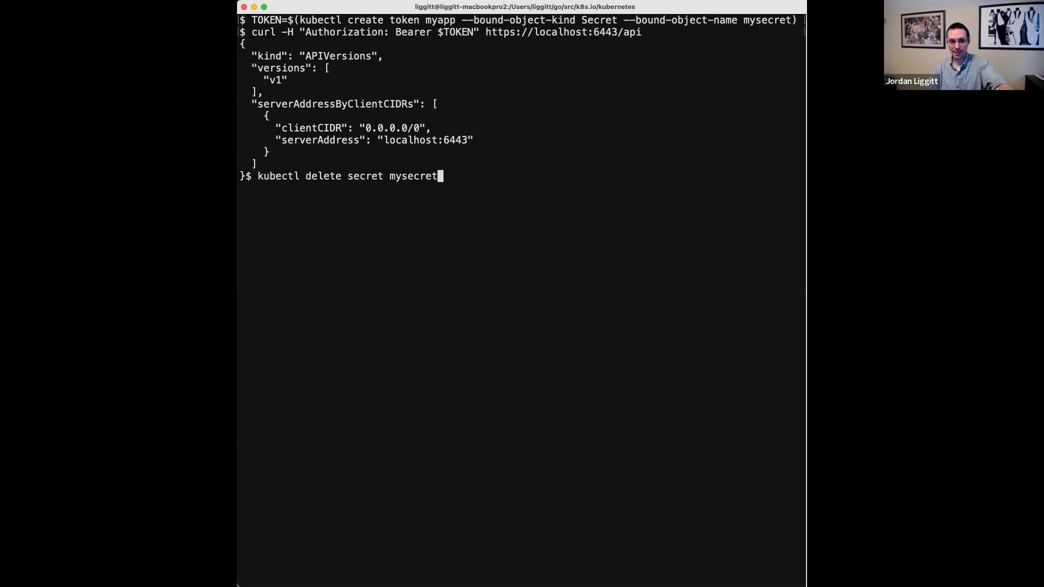
pyautogui.press('Return')
# Step: Rerun the curl request until the bound token is rejected with 401 Unauthorized
pyautogui.press('super+Tab')
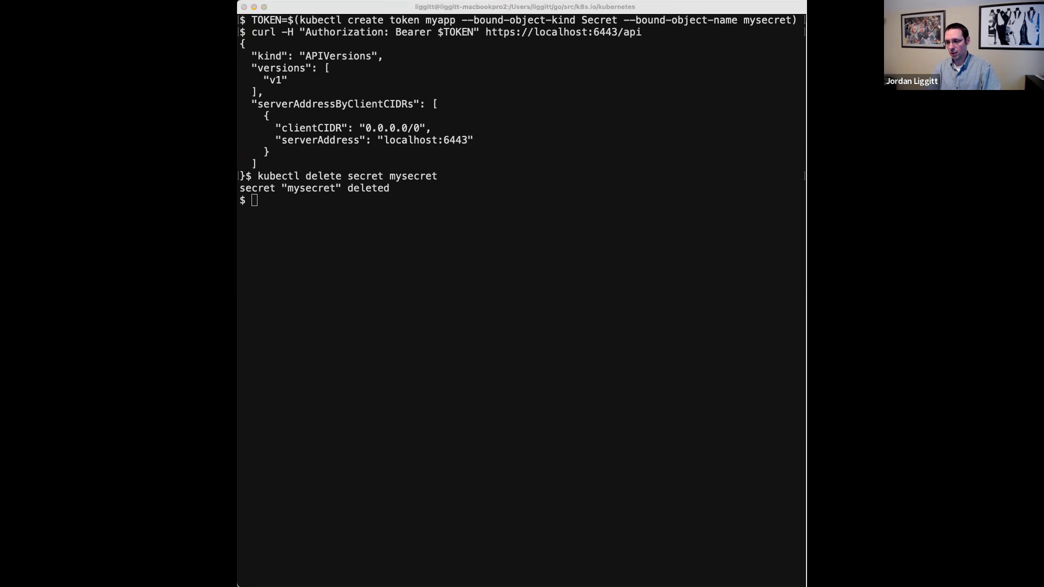
pyautogui.press('super+Tab')
pyautogui.write('curl -H "Authorization: Bearer $TOKEN" https://localhost:6443/api')
pyautogui.press('Return')
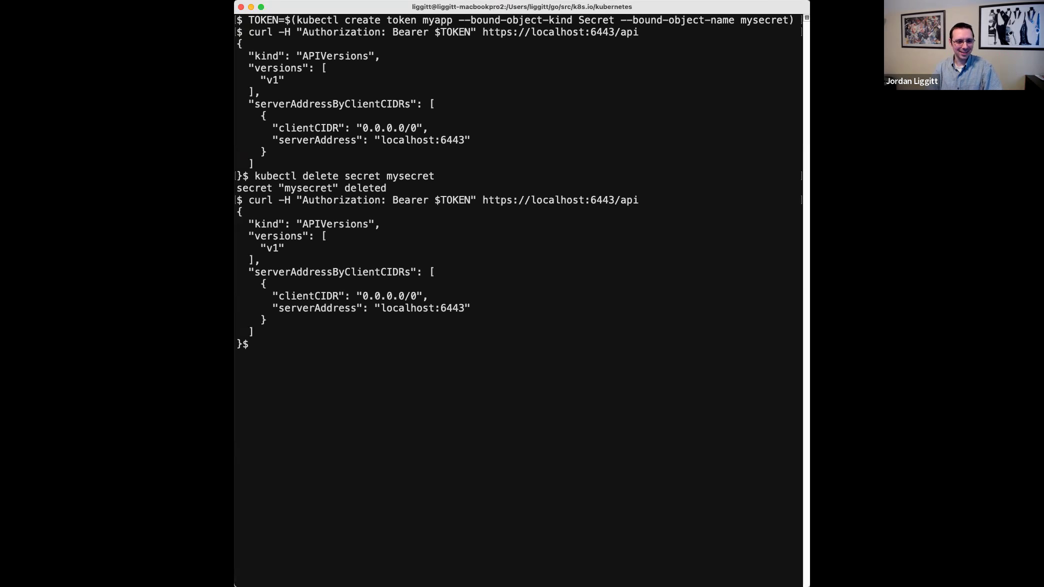
pyautogui.press('Up')
pyautogui.press('Return')
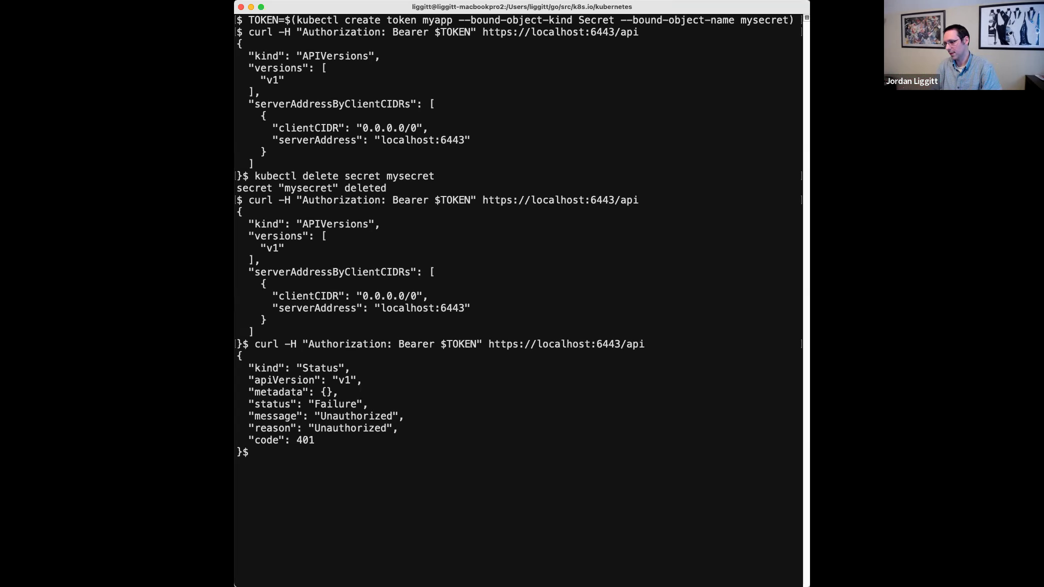
pyautogui.press('super+Tab')
pyautogui.press('super+Tab')
pyautogui.press('super+k')
pyautogui.press('Return')
pyautogui.hotkey('ctrl', 'l')
pyautogui.press('super+v')
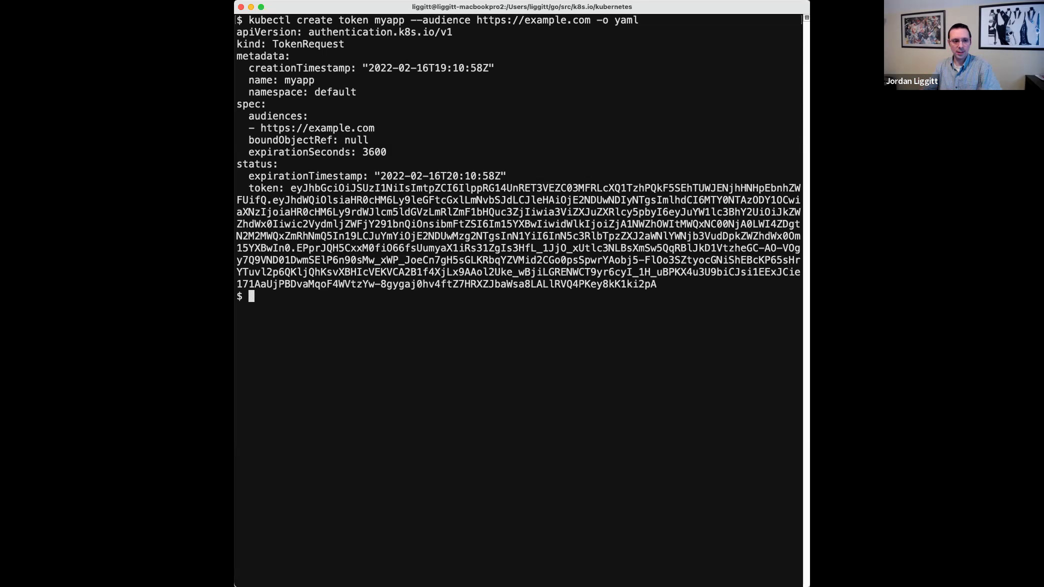
pyautogui.press('super+Tab')
pyautogui.press('super+Tab')
pyautogui.press('super+v')
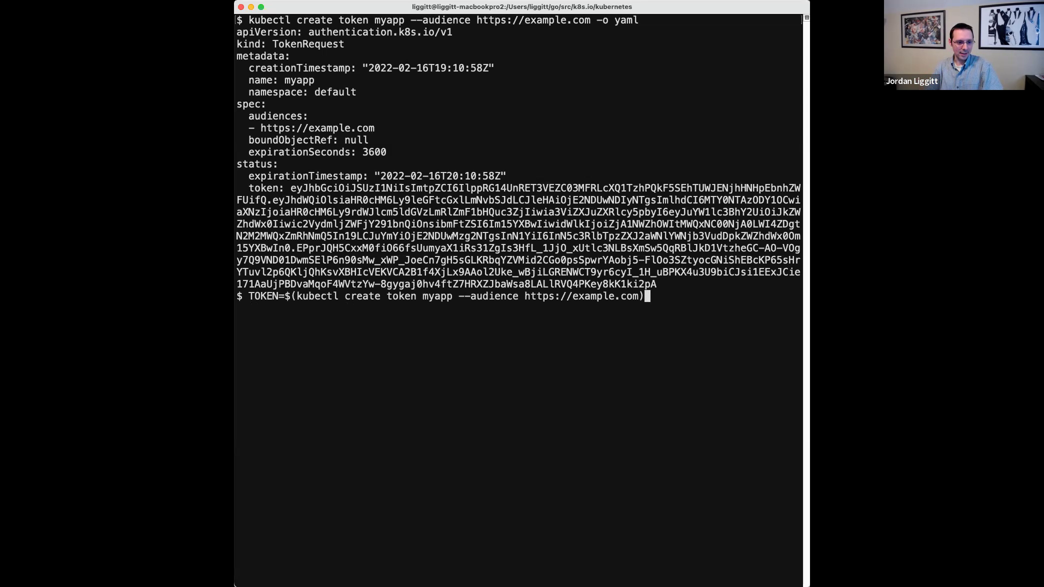
pyautogui.press('Return')
# Step: Curl the API with the audience-bound token, which returns 401 Unauthorized
pyautogui.press('super+Tab')
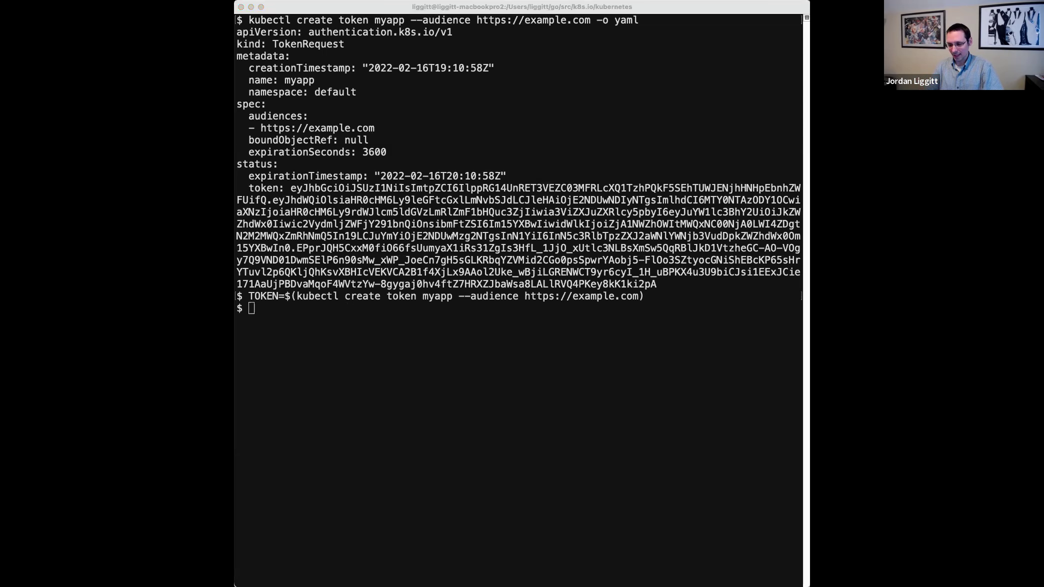
pyautogui.press('super+Tab')
pyautogui.write('curl -H "Authorization: Bearer $TOKEN" https://localhost:6443/api')
pyautogui.press('Return')
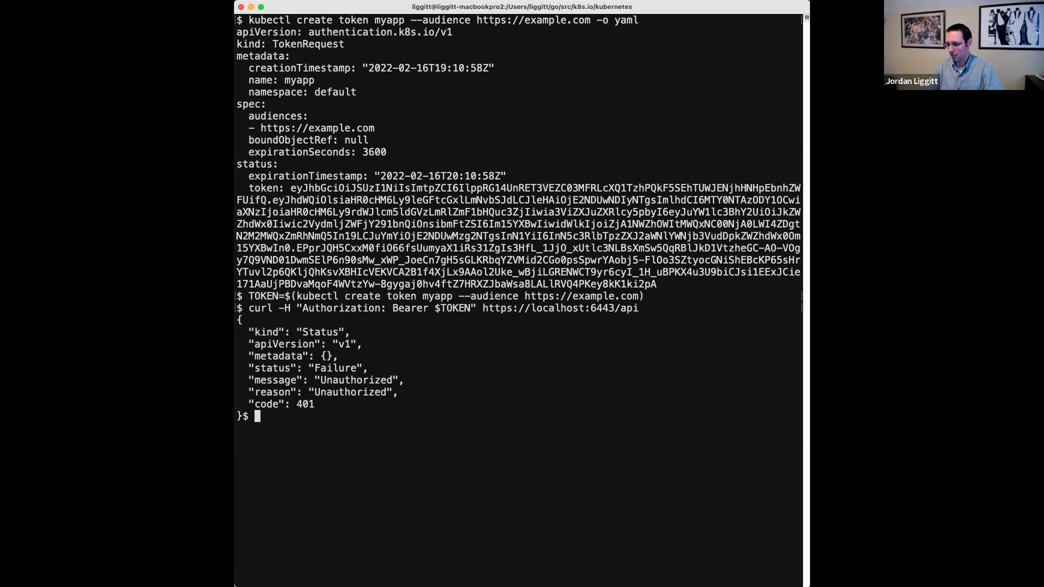
pyautogui.press('super+Tab')
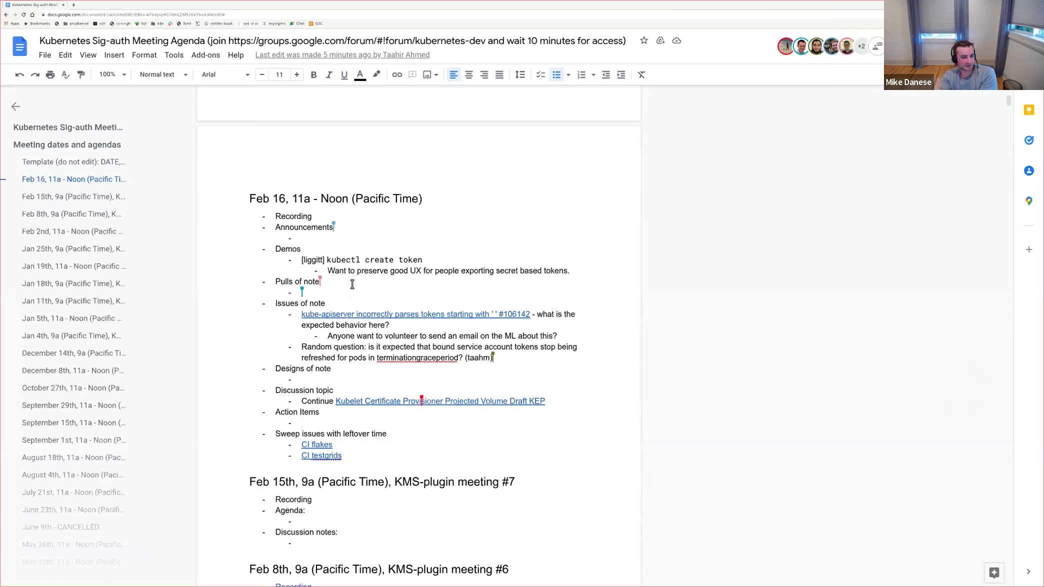
# Step: Open kube-apiserver issue #106142 from the agenda link, zoom to 110%, and highlight the title's space
pyautogui.click(316, 291)
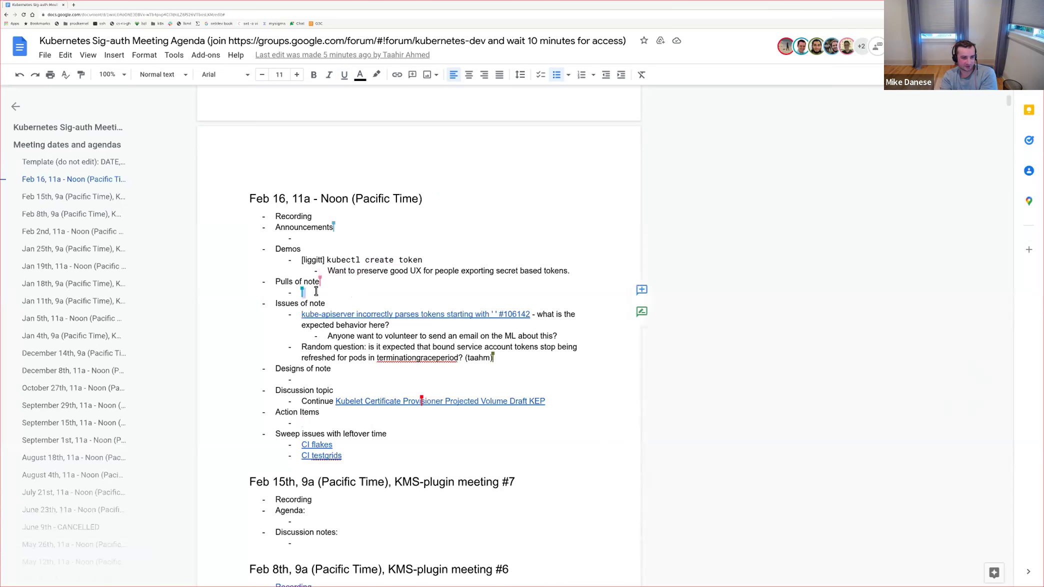
pyautogui.click(399, 314)
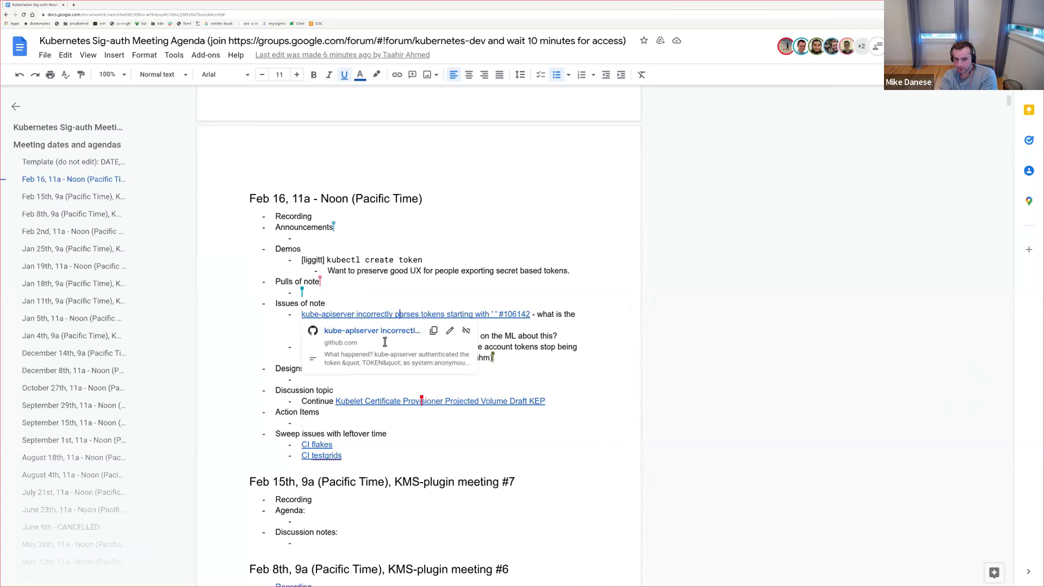
pyautogui.click(392, 331)
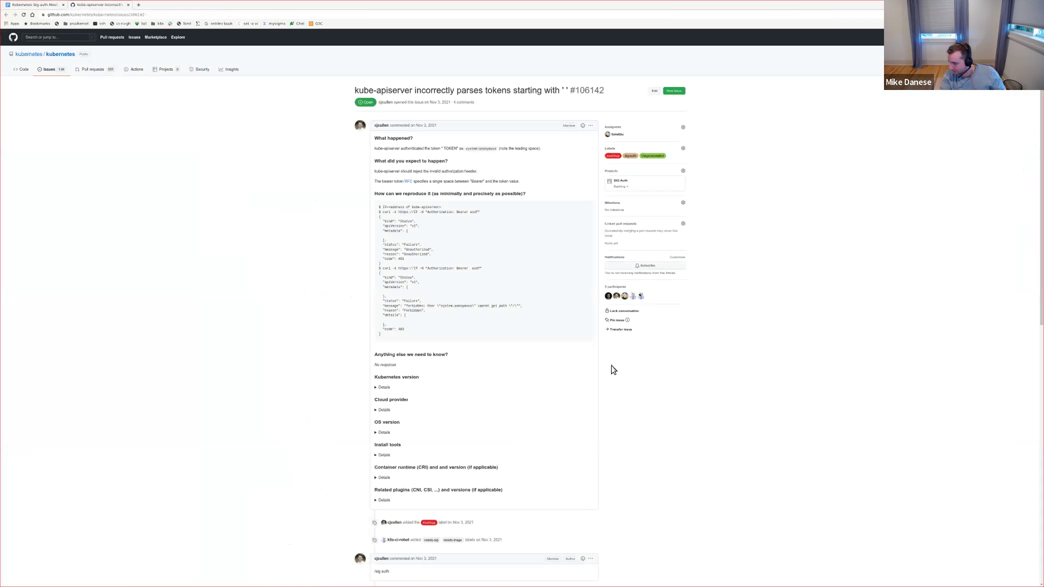
pyautogui.hotkey('ctrl', '+')
pyautogui.hotkey('ctrl', '+')
pyautogui.hotkey('ctrl', '+')
pyautogui.hotkey('ctrl', '+')
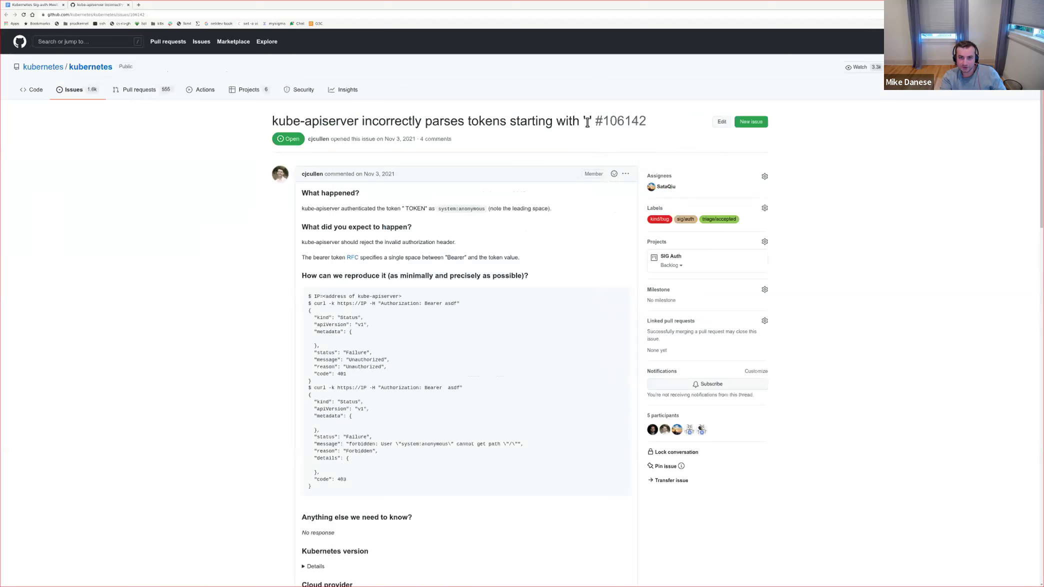
pyautogui.moveTo(585, 121); pyautogui.dragTo(589, 121)
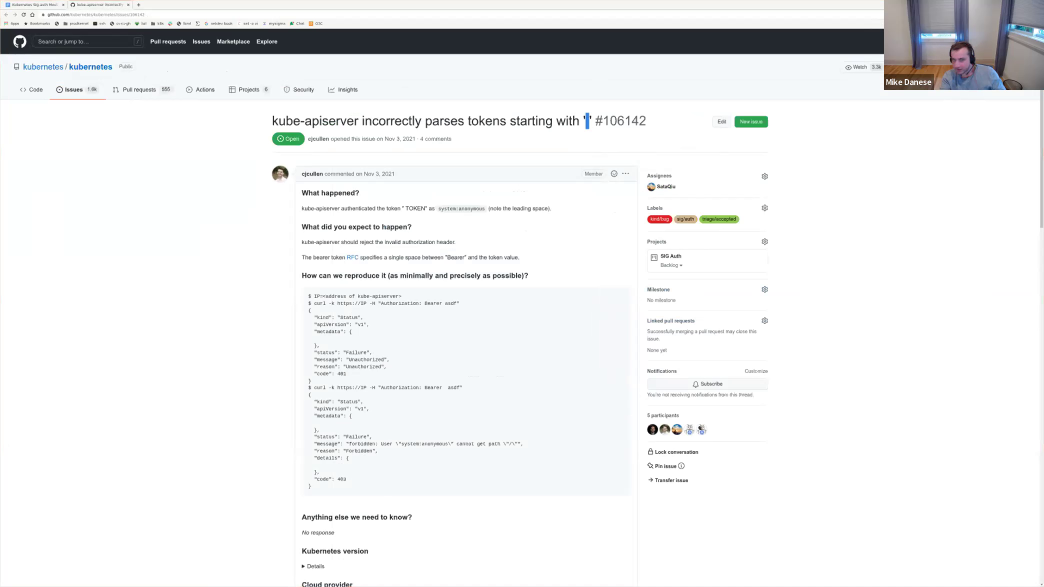
# Step: Highlight the volunteer-to-email agenda item, then go back to issue #106142
pyautogui.click(45, 6)
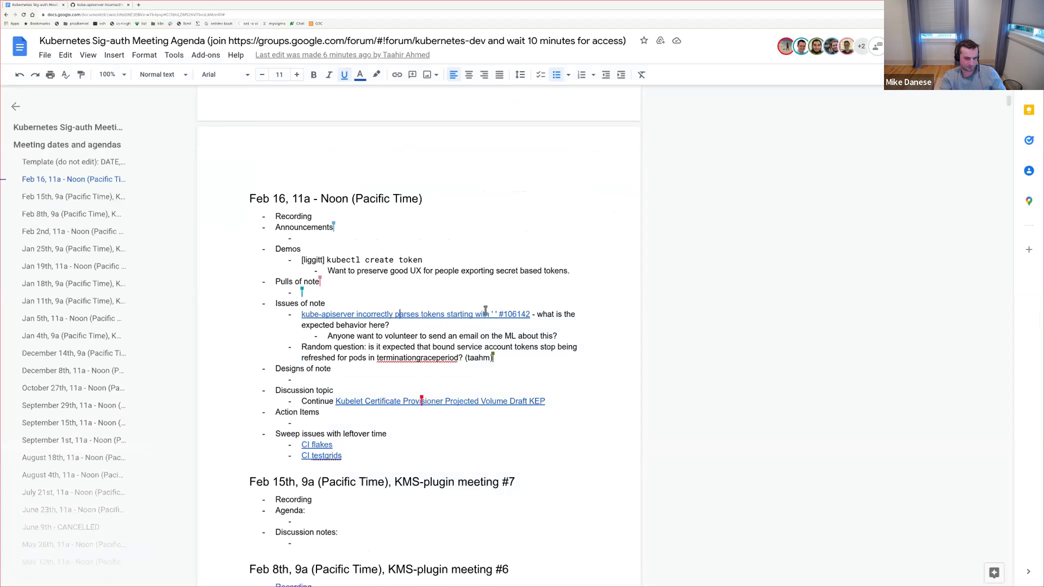
pyautogui.moveTo(539, 336); pyautogui.dragTo(561, 327)
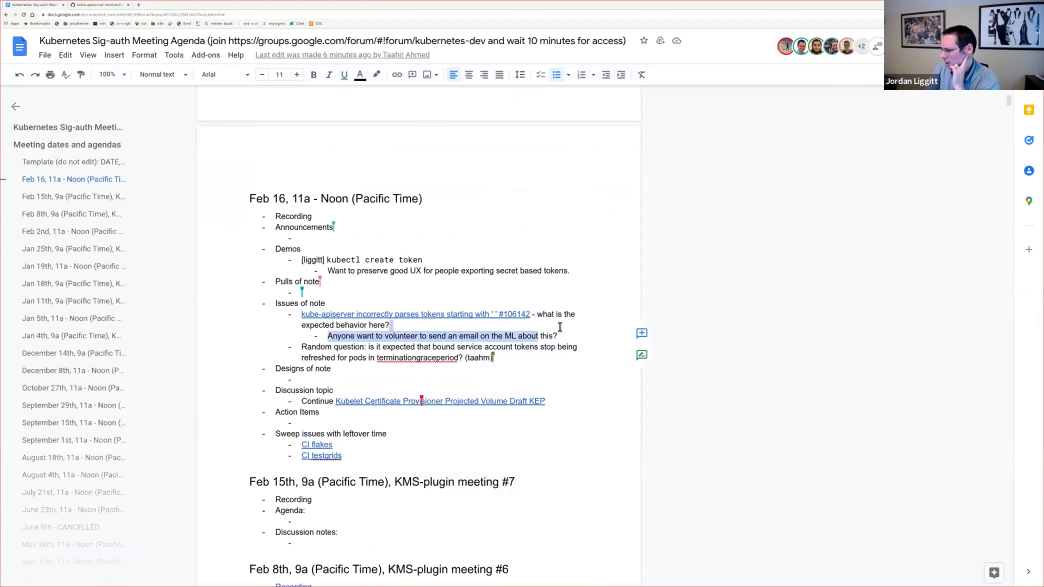
pyautogui.click(561, 327)
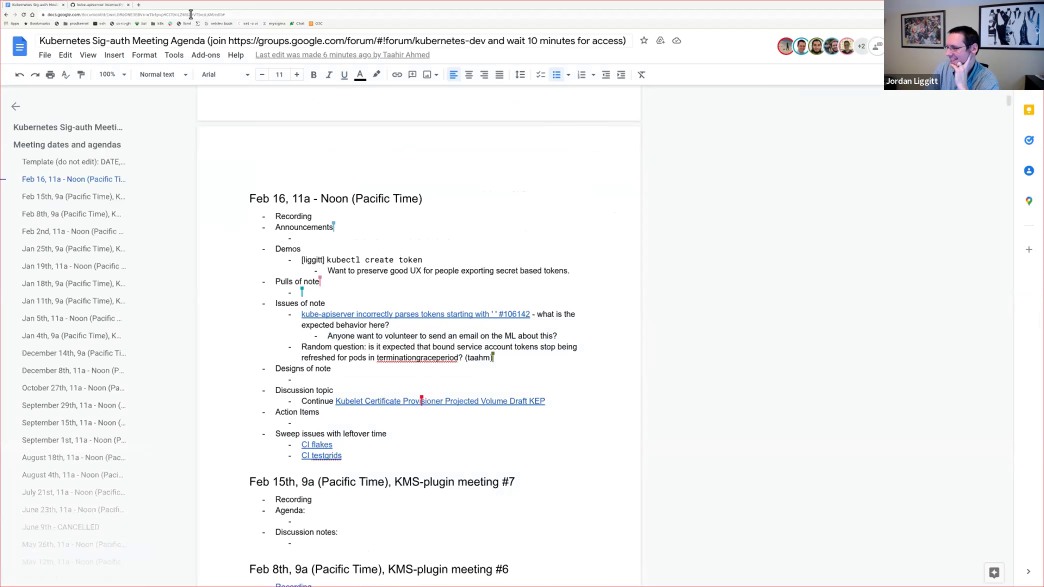
pyautogui.click(107, 8)
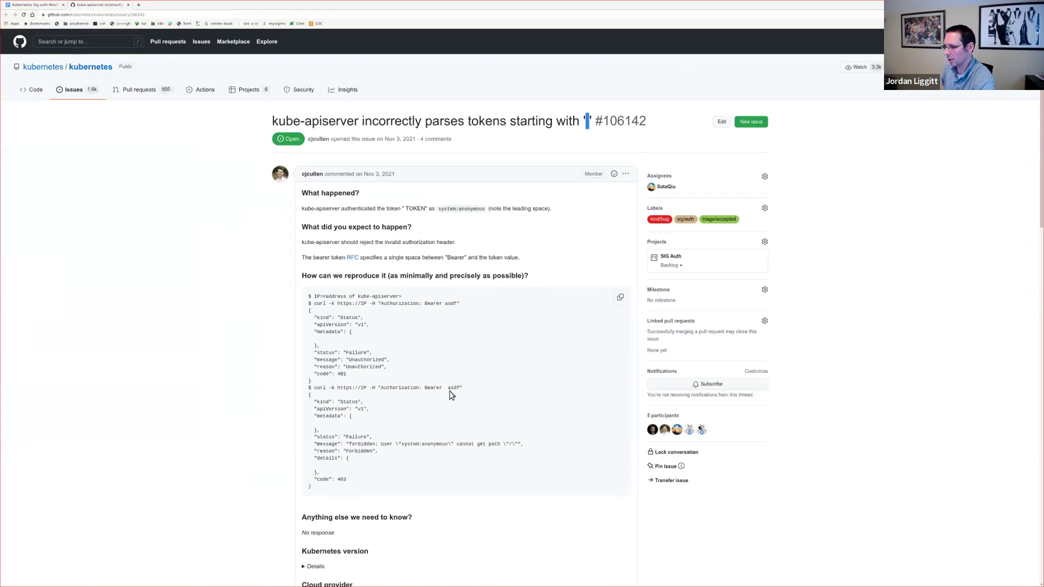
pyautogui.moveTo(444, 388); pyautogui.dragTo(449, 389)
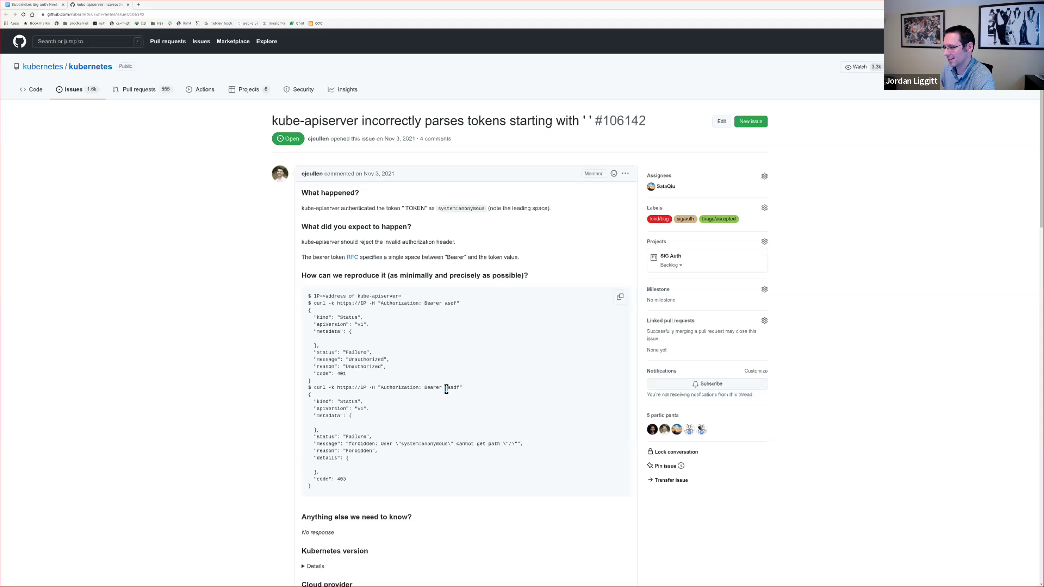
pyautogui.moveTo(449, 389); pyautogui.dragTo(460, 388)
pyautogui.scroll(-1, 460, 388)
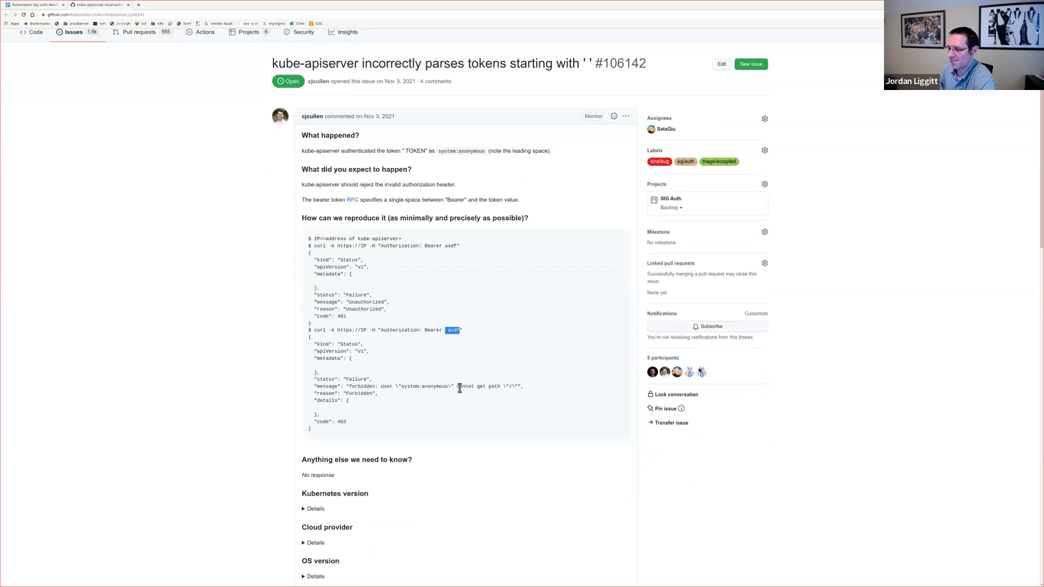
pyautogui.scroll(-3, 460, 389)
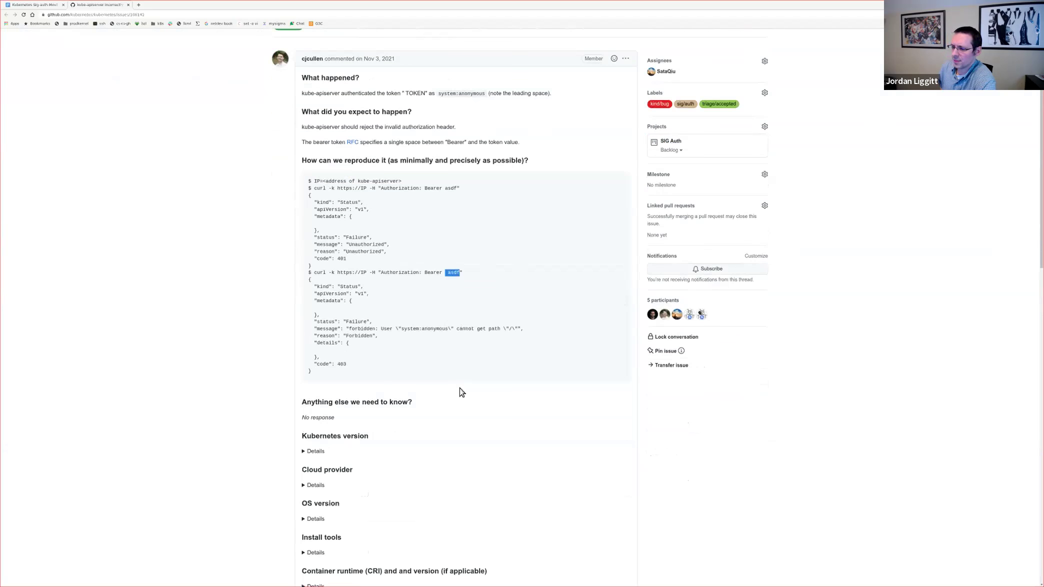
pyautogui.scroll(-8, 462, 392)
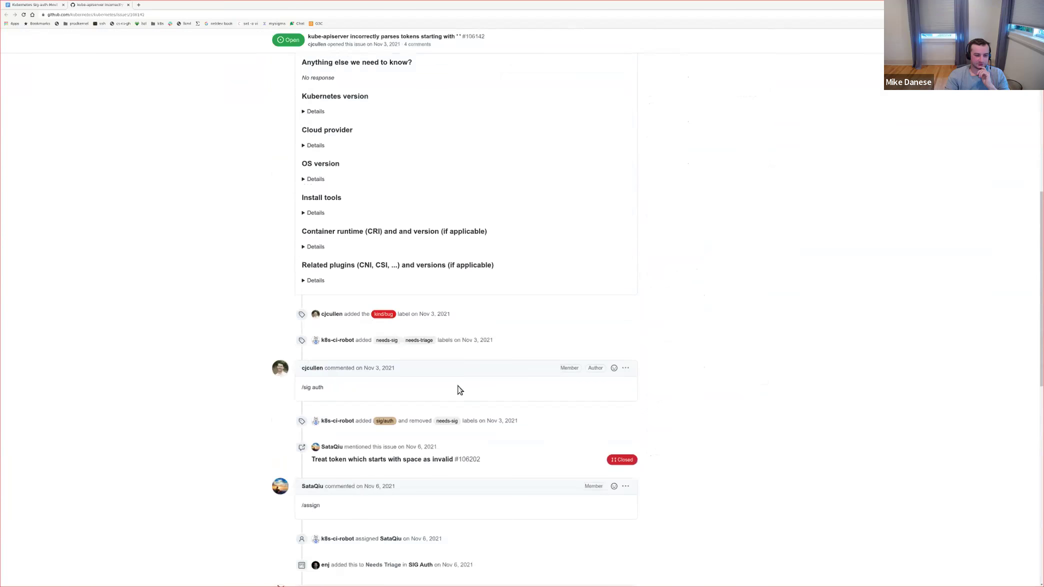
pyautogui.scroll(-6, 460, 379)
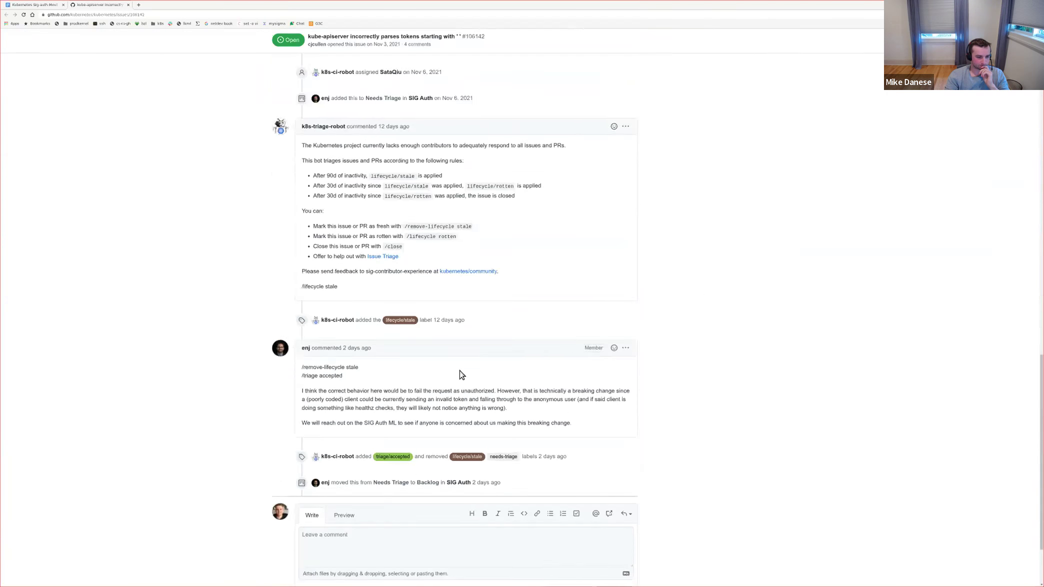
pyautogui.scroll(8, 441, 359)
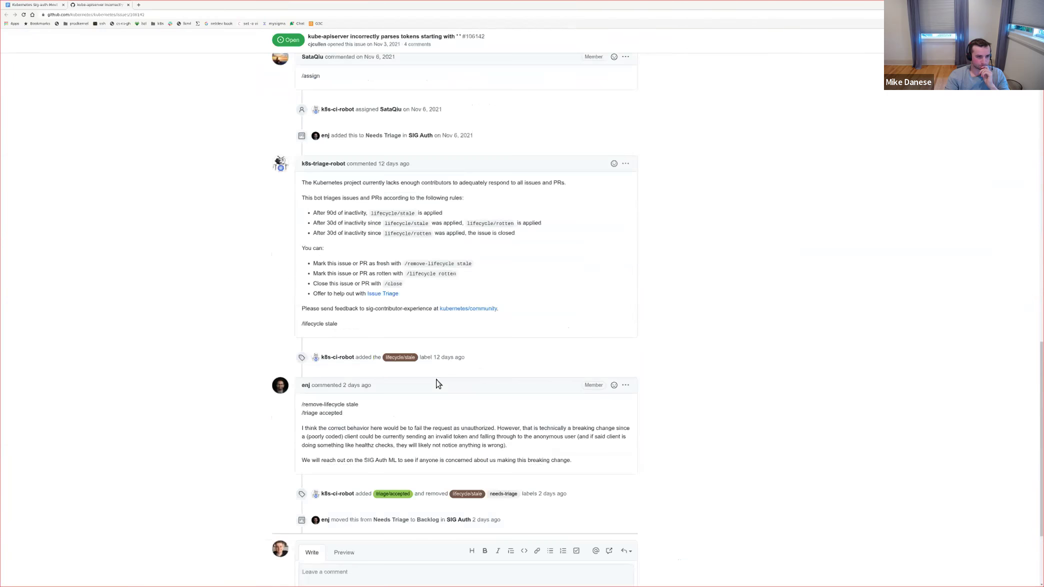
pyautogui.scroll(10, 433, 384)
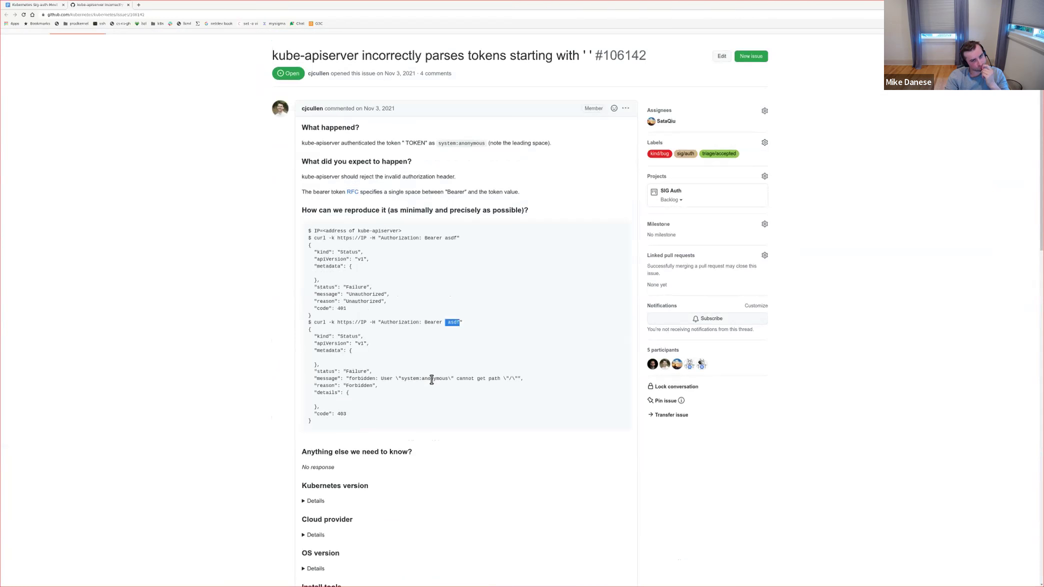
pyautogui.scroll(2, 432, 379)
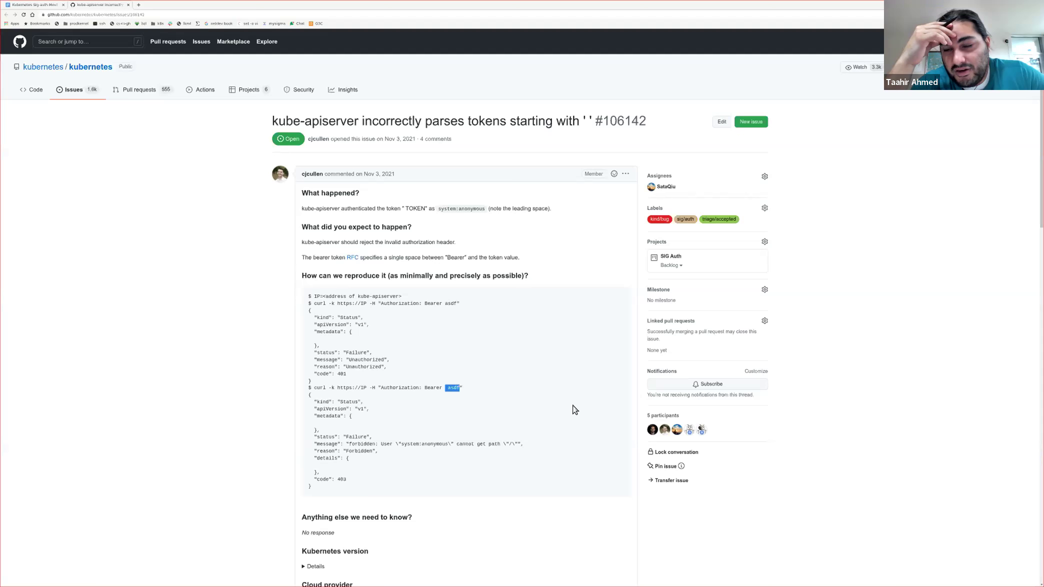
pyautogui.scroll(-1, 435, 374)
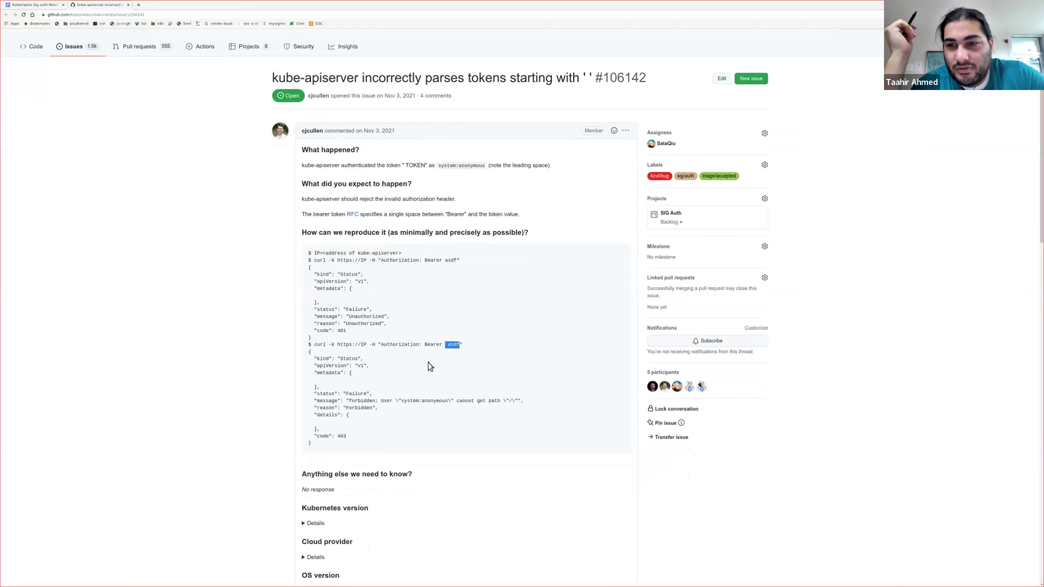
pyautogui.moveTo(442, 345); pyautogui.dragTo(447, 345)
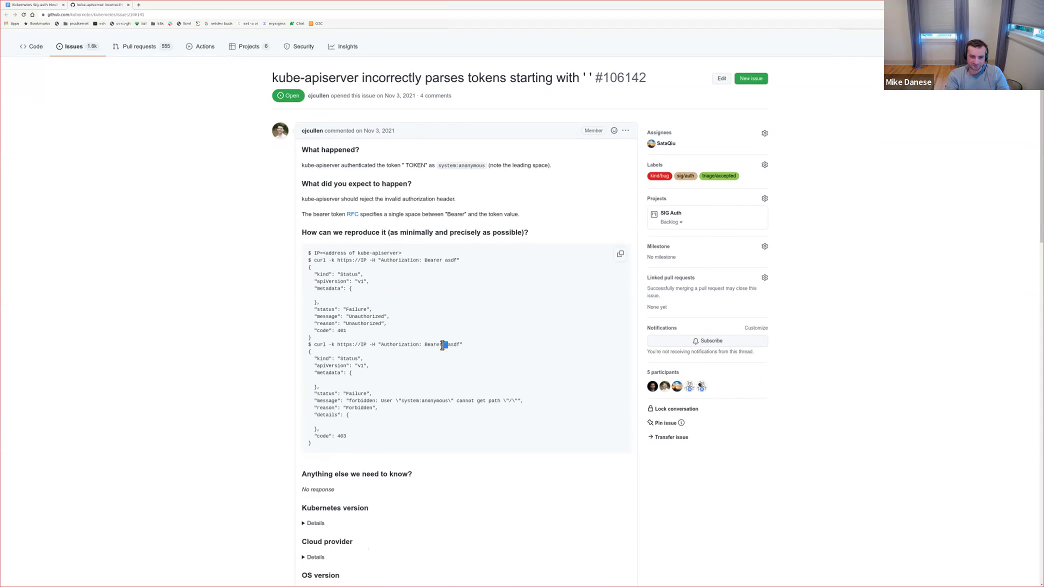
pyautogui.click(444, 345)
pyautogui.moveTo(460, 345); pyautogui.dragTo(447, 345)
pyautogui.click(445, 345)
pyautogui.click(446, 345)
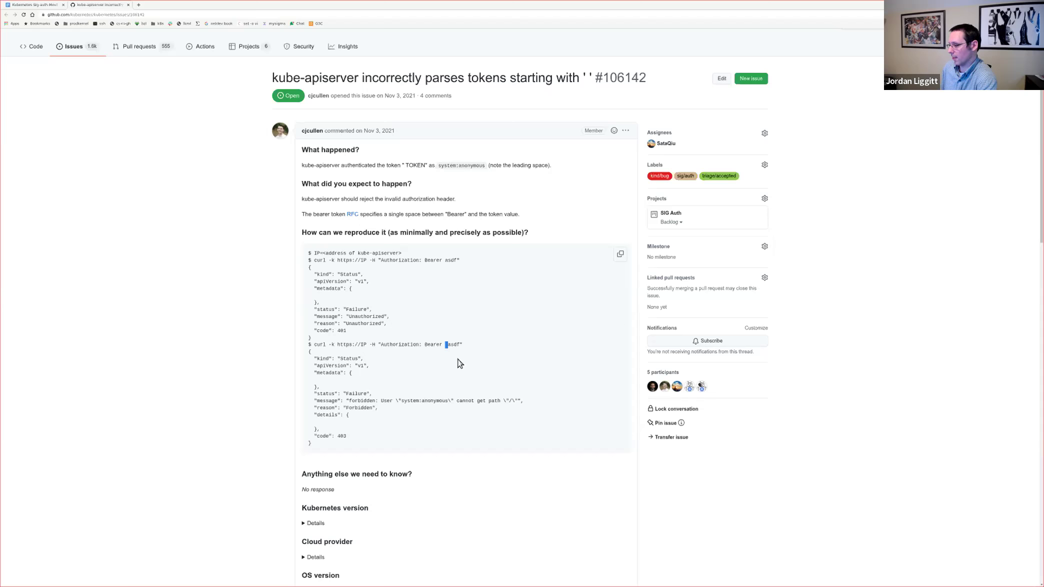
# Step: Find the reproduction steps and select 'asdf' in the second curl command
pyautogui.scroll(-4, 505, 418)
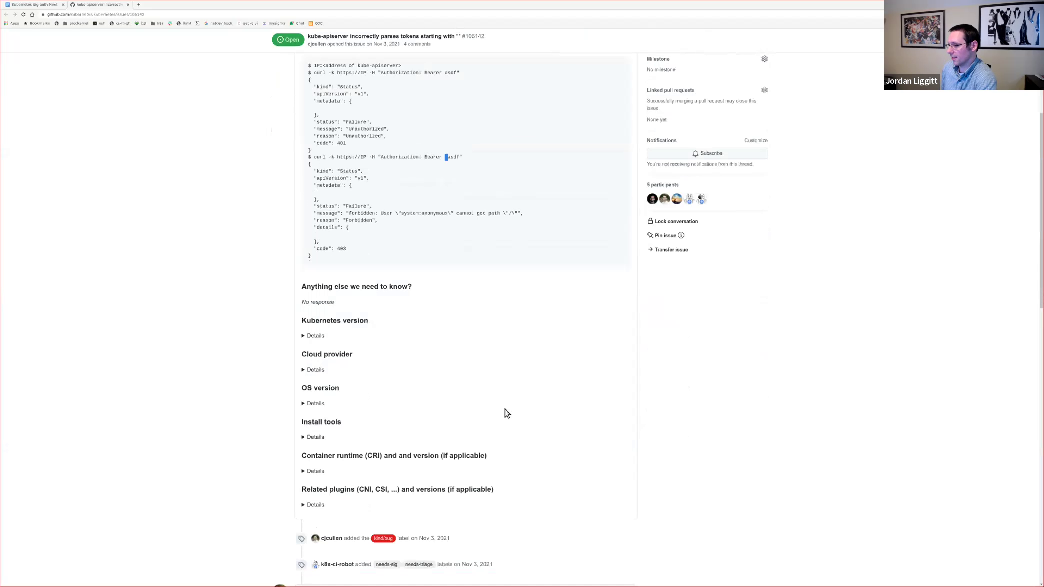
pyautogui.scroll(-2, 506, 413)
pyautogui.scroll(-2, 506, 413)
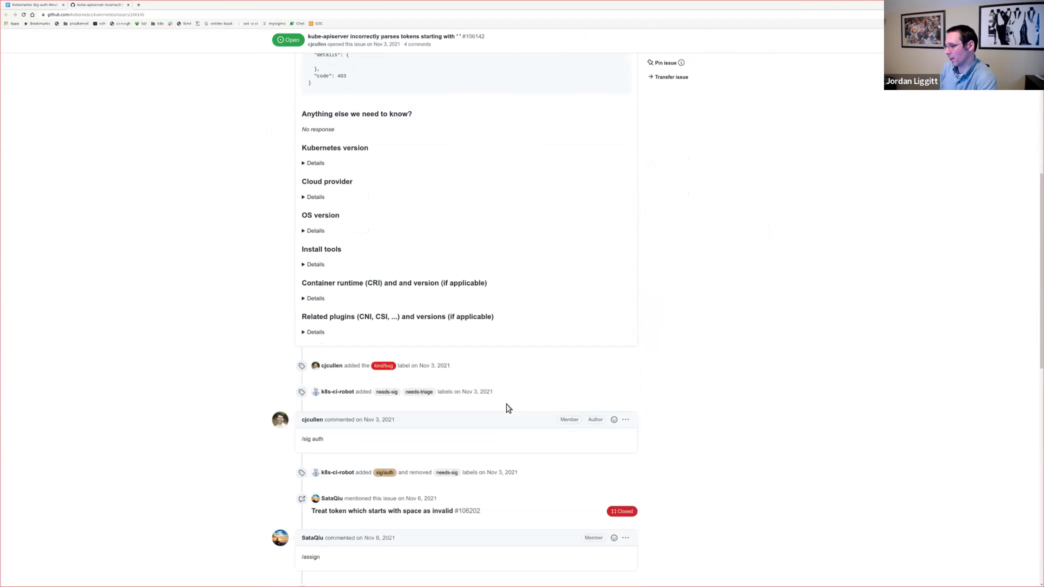
pyautogui.scroll(-5, 507, 408)
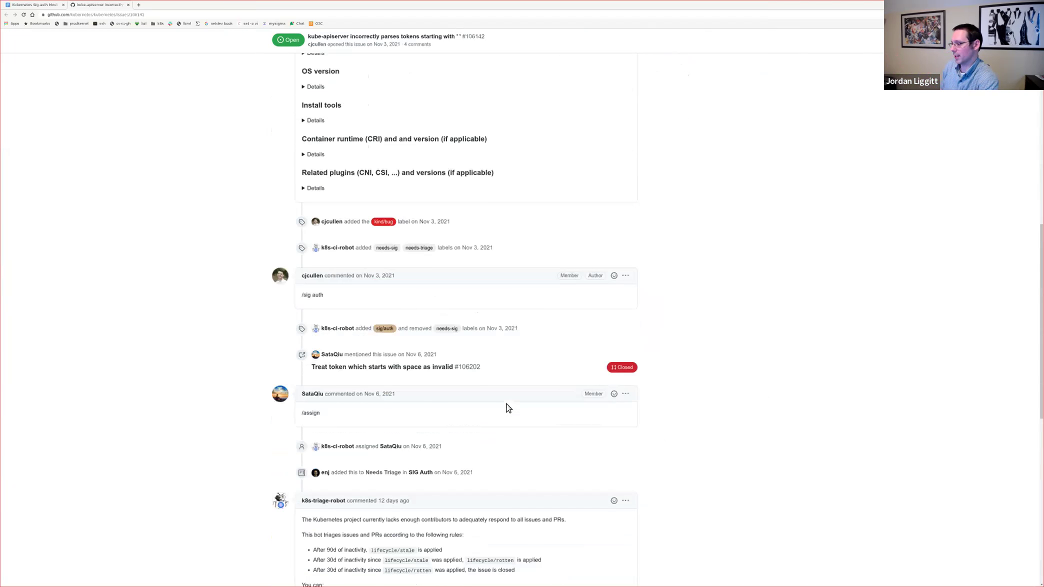
pyautogui.scroll(-2, 508, 408)
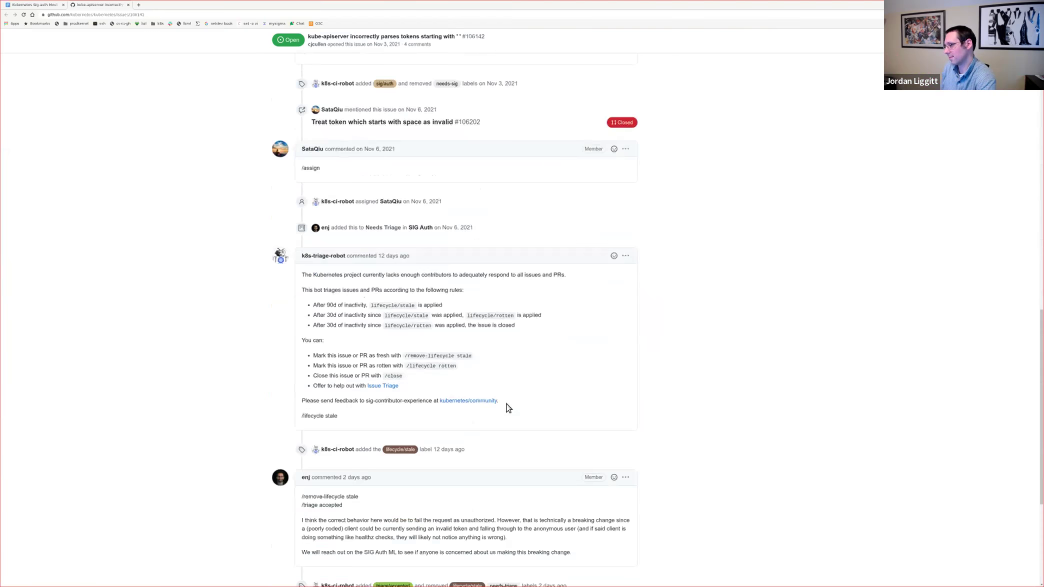
pyautogui.scroll(-3, 508, 407)
pyautogui.scroll(10, 500, 397)
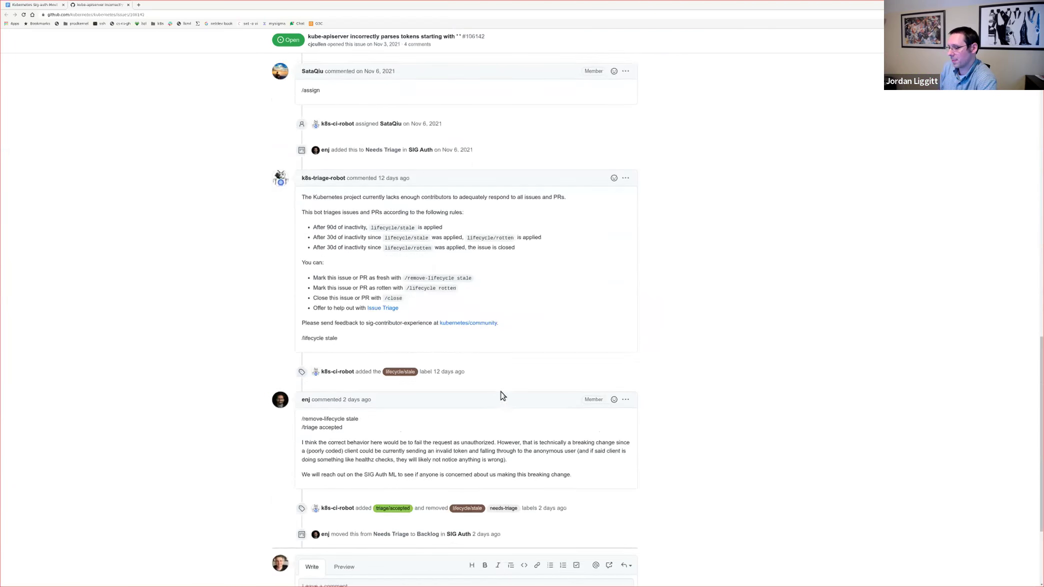
pyautogui.scroll(4, 464, 403)
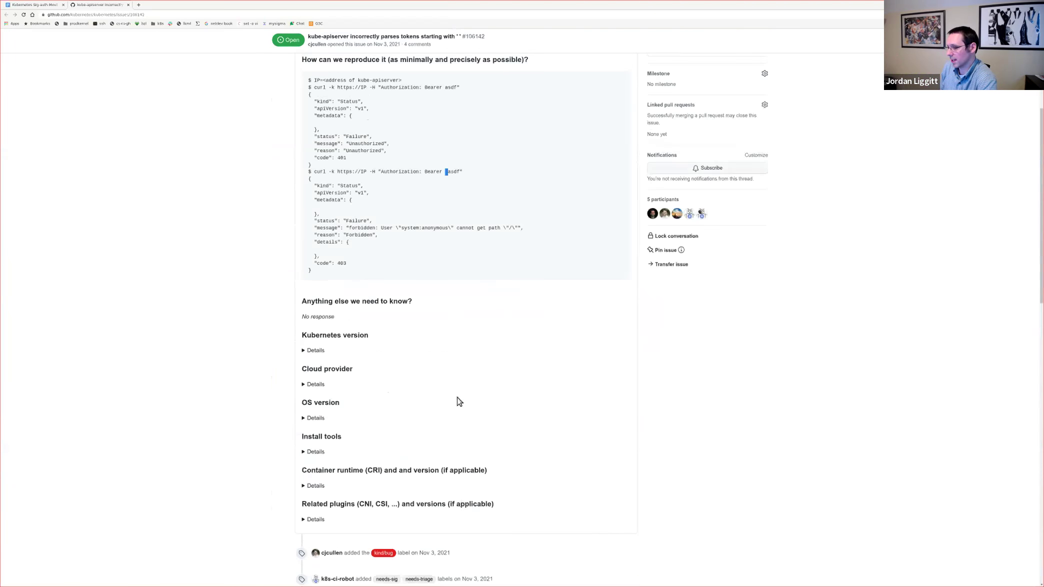
pyautogui.scroll(2, 457, 398)
pyautogui.moveTo(445, 259); pyautogui.dragTo(442, 260)
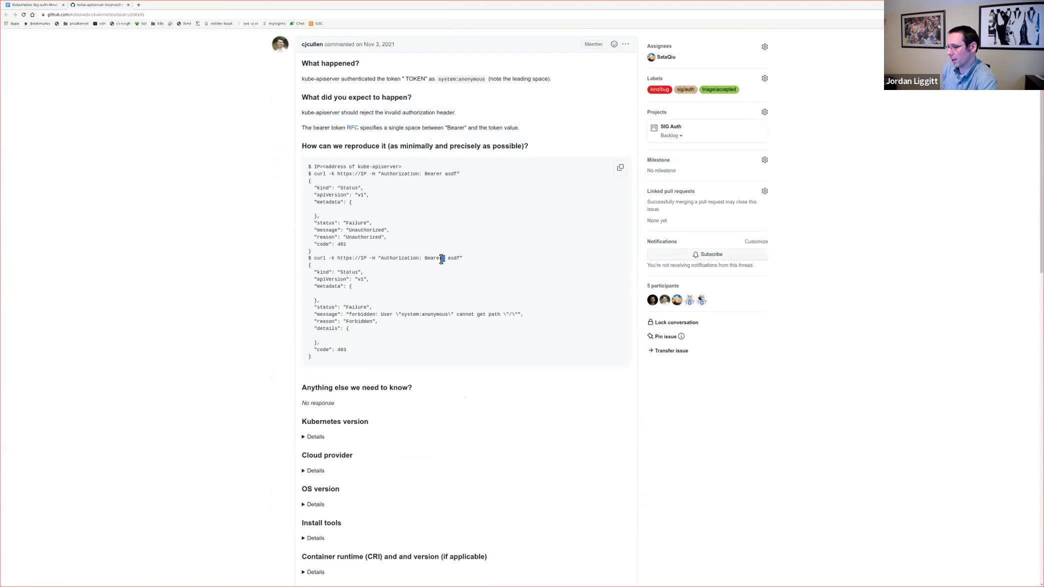
pyautogui.click(442, 259)
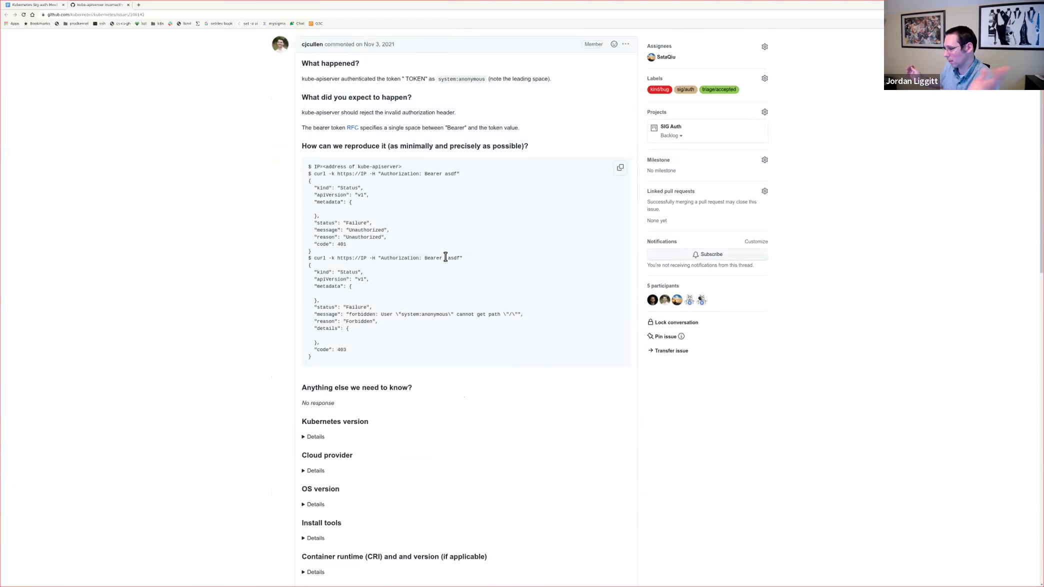
pyautogui.moveTo(446, 258); pyautogui.dragTo(459, 258)
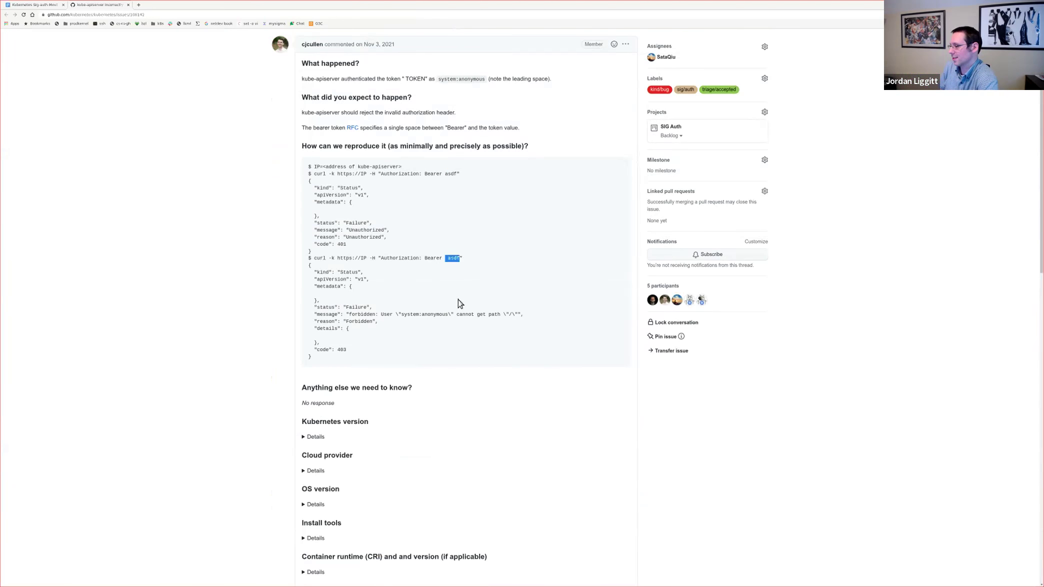
pyautogui.scroll(2, 472, 325)
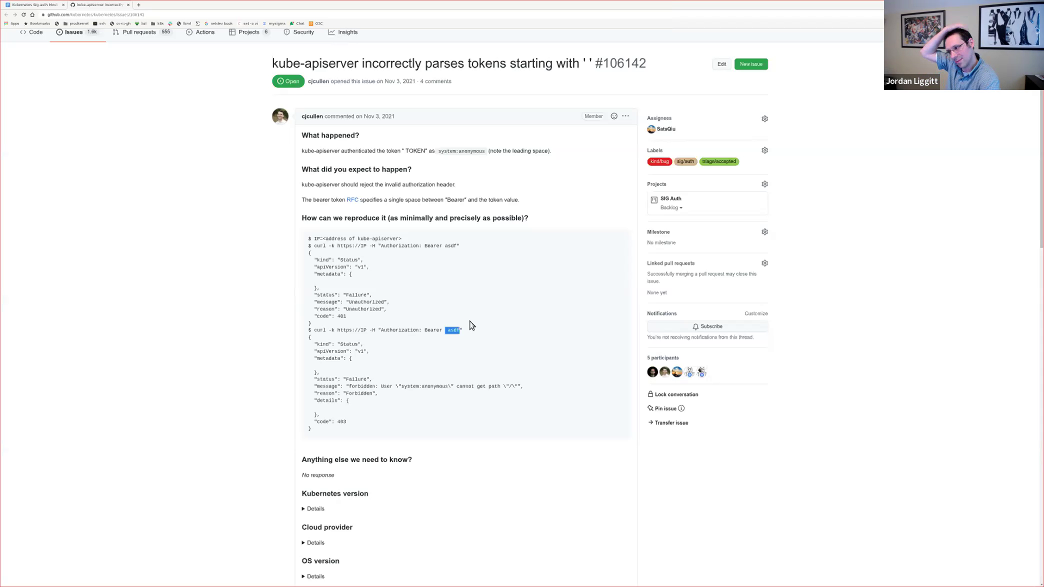
# Step: At the bottom of GitHub issue #106142, start a reply: 'We san start with a warning'
pyautogui.scroll(-10, 470, 326)
pyautogui.scroll(-8, 467, 418)
pyautogui.click(340, 445)
pyautogui.write('We ')
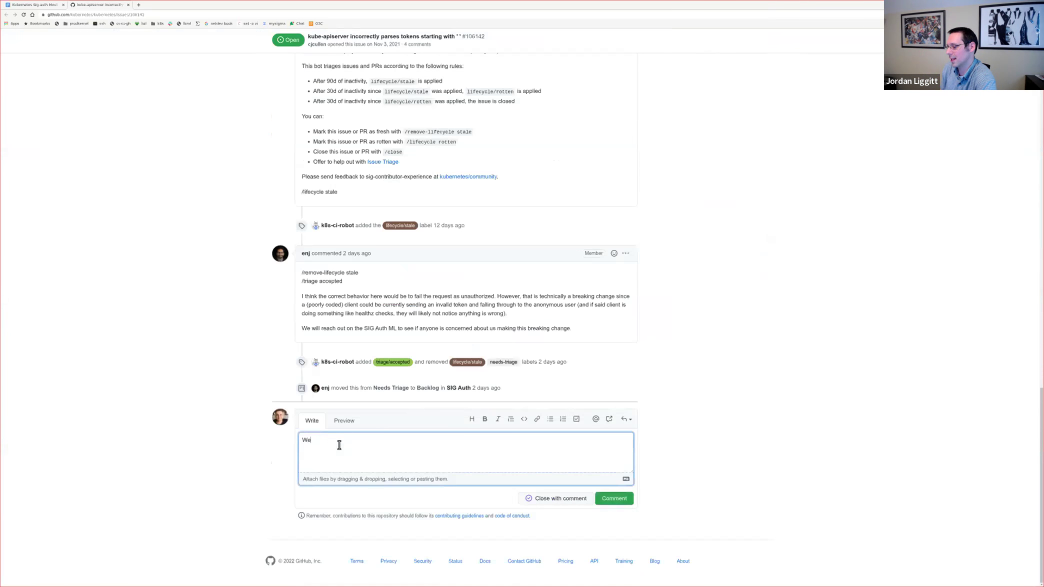
pyautogui.write('s')
pyautogui.write('an star')
pyautogui.write('t with a warning')
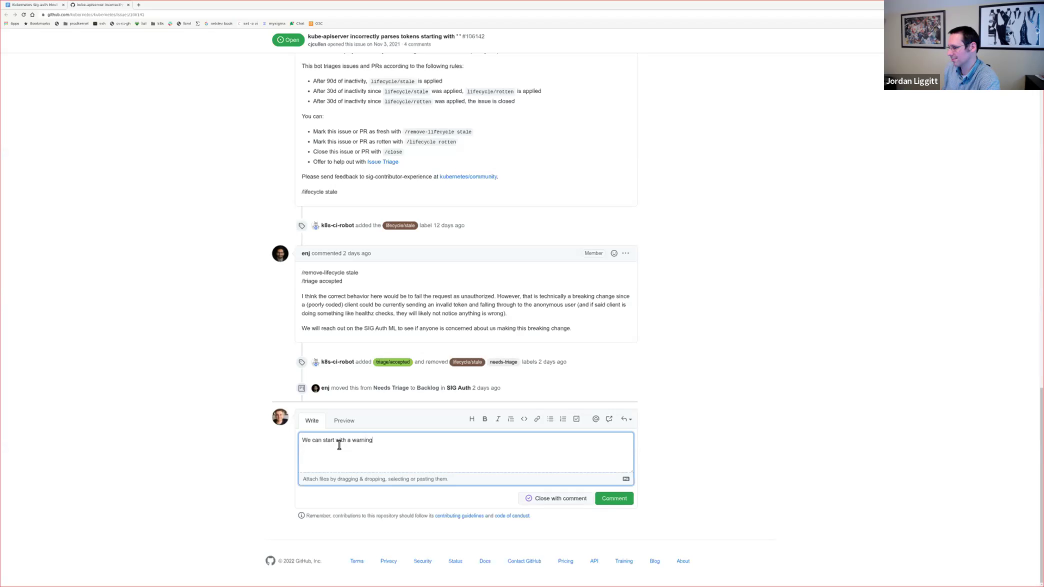
# Step: Extend the reply with maybe a metric, treating it as a bug later, and warning seeming reasonable
pyautogui.write('aybe a metric.')
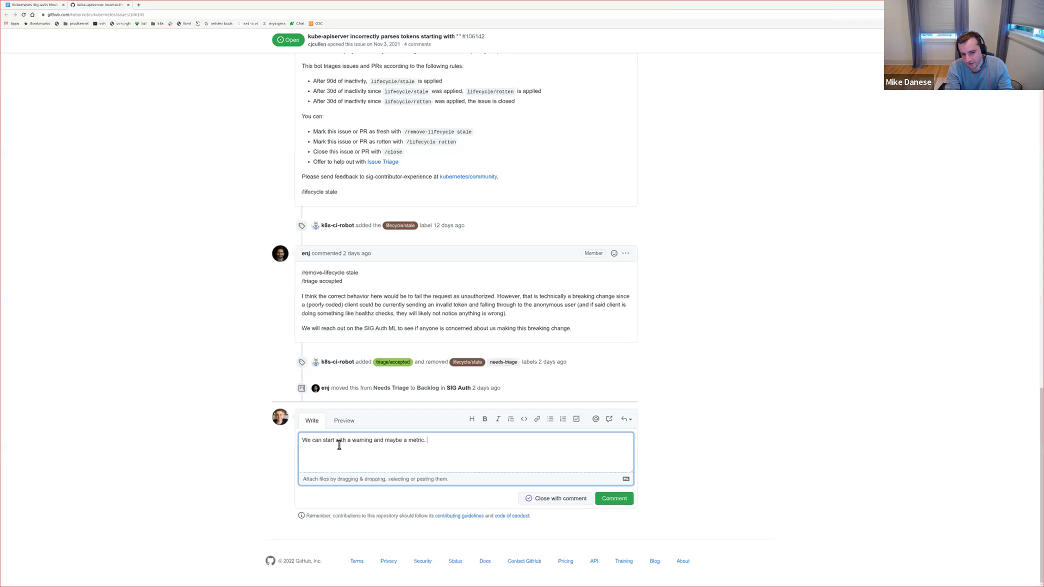
pyautogui.write('We can conce')
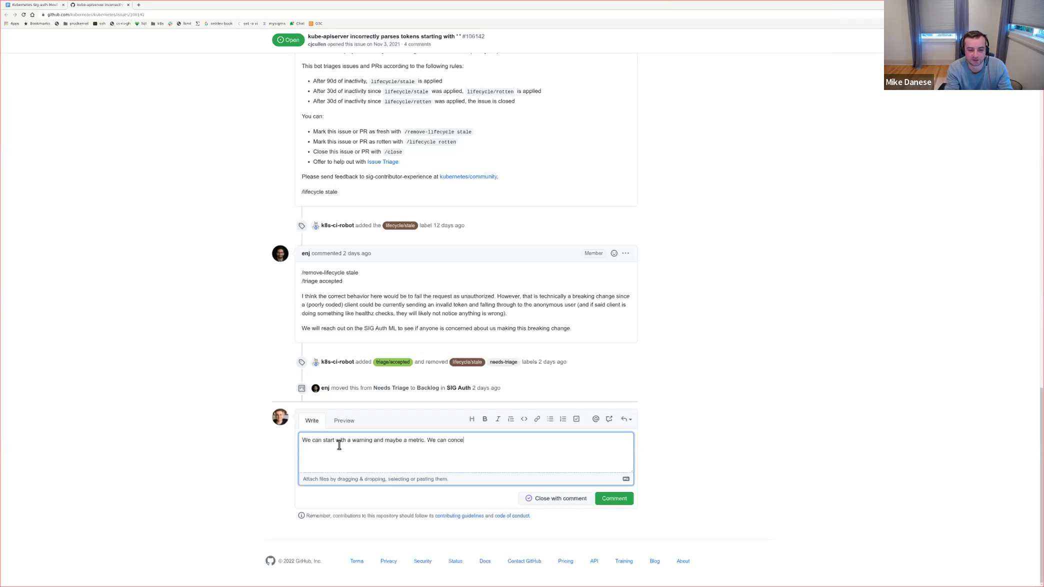
pyautogui.press('BackSpace')
pyautogui.press('BackSpace')
pyautogui.write('sider treating this a')
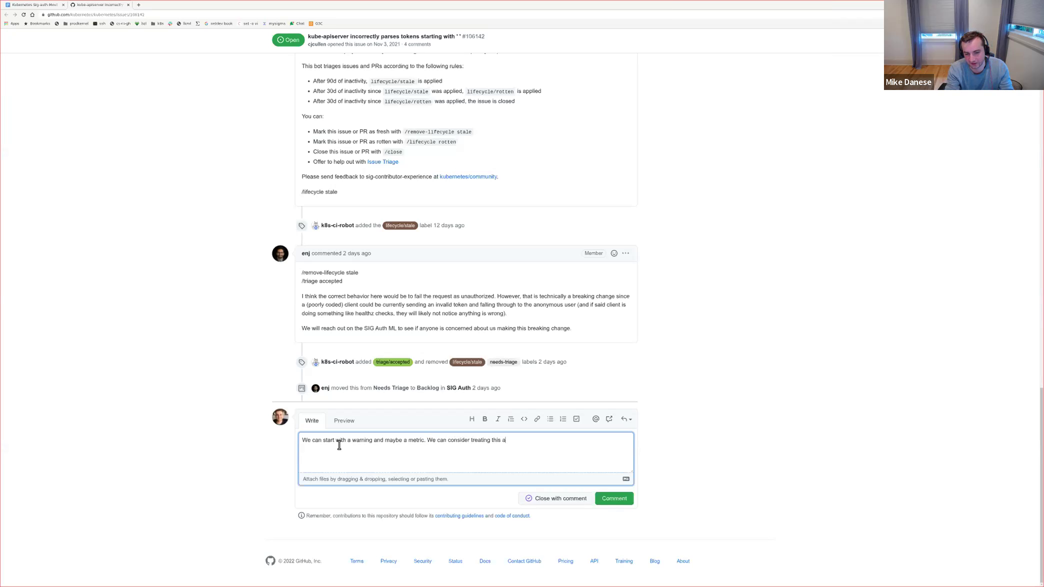
pyautogui.write('s a bug sometime down the line, but ')
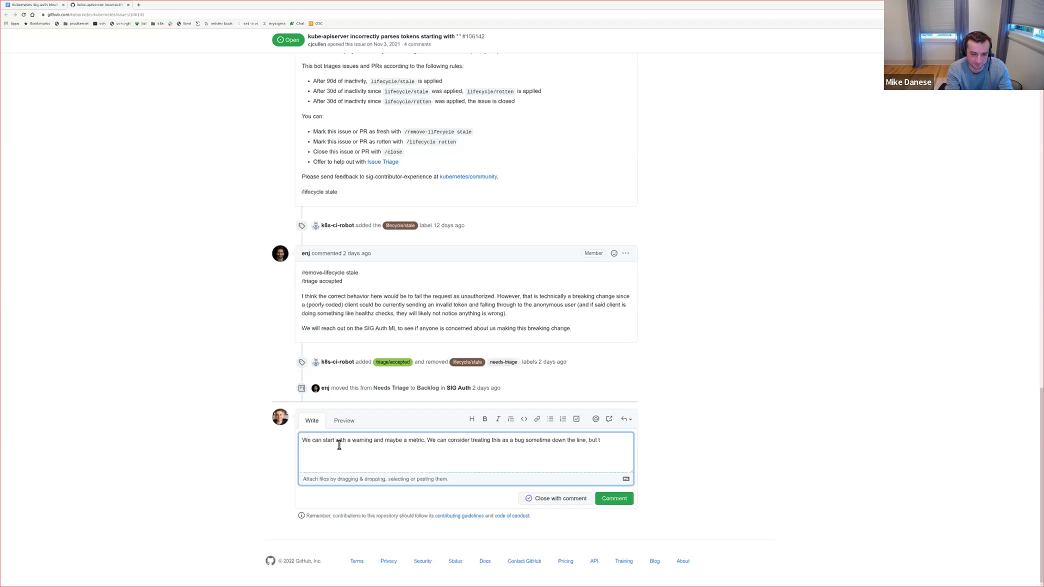
pyautogui.write('just warning see')
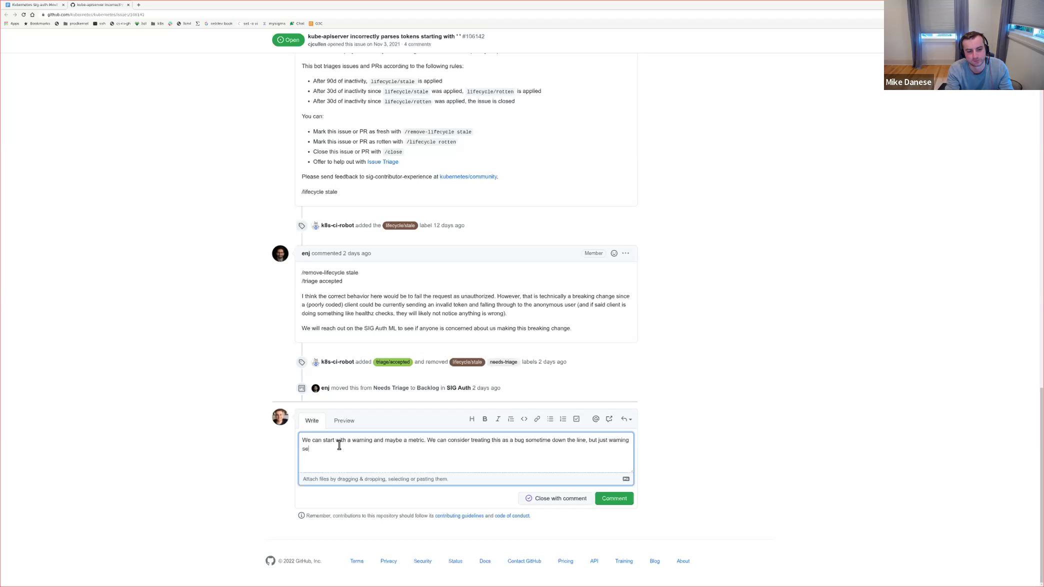
pyautogui.press('BackSpace')
pyautogui.press('BackSpace')
pyautogui.press('BackSpace')
pyautogui.write('that we a')
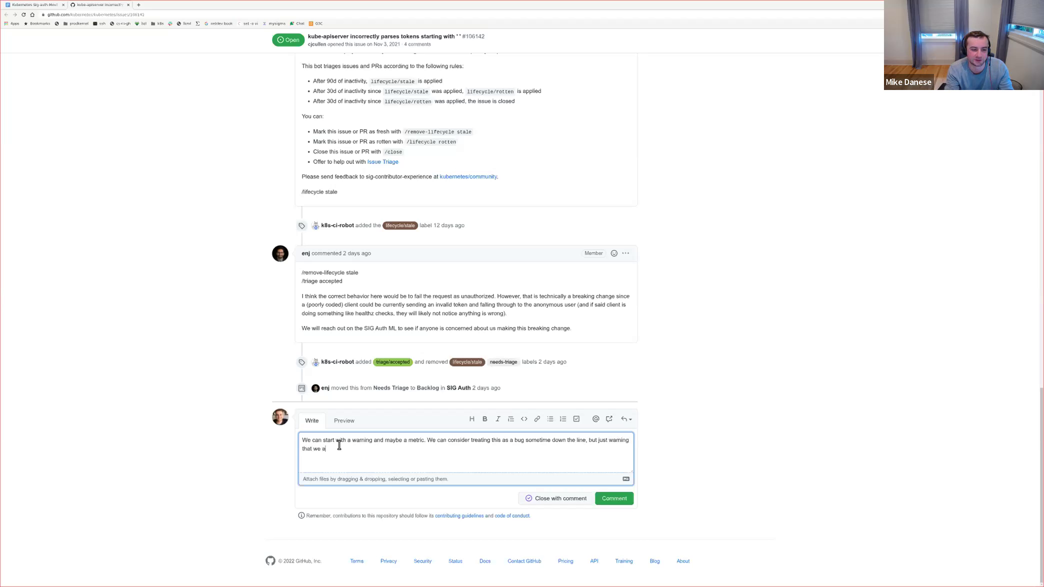
pyautogui.write('re falling through t')
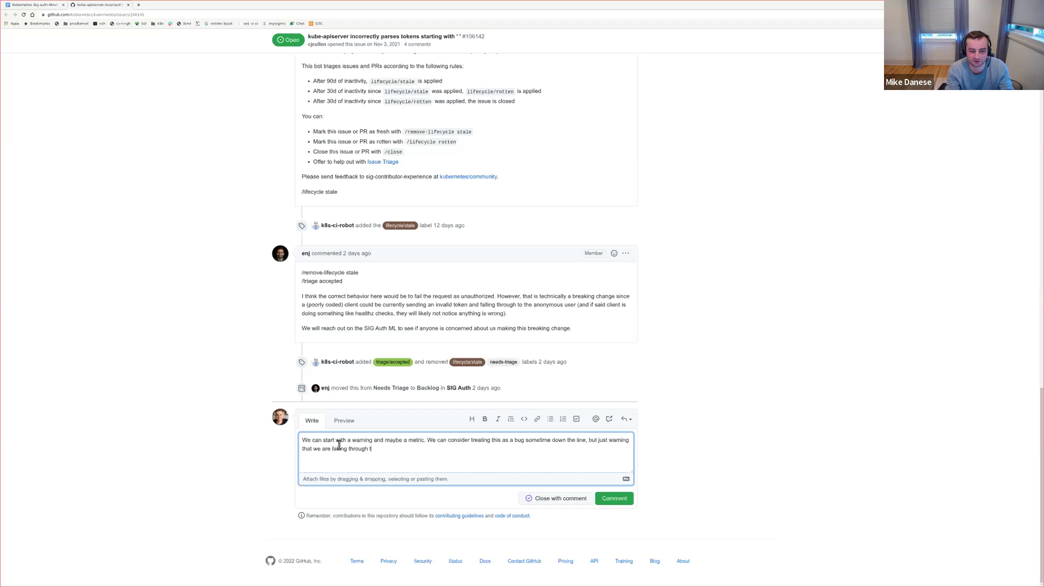
pyautogui.write('o anon')
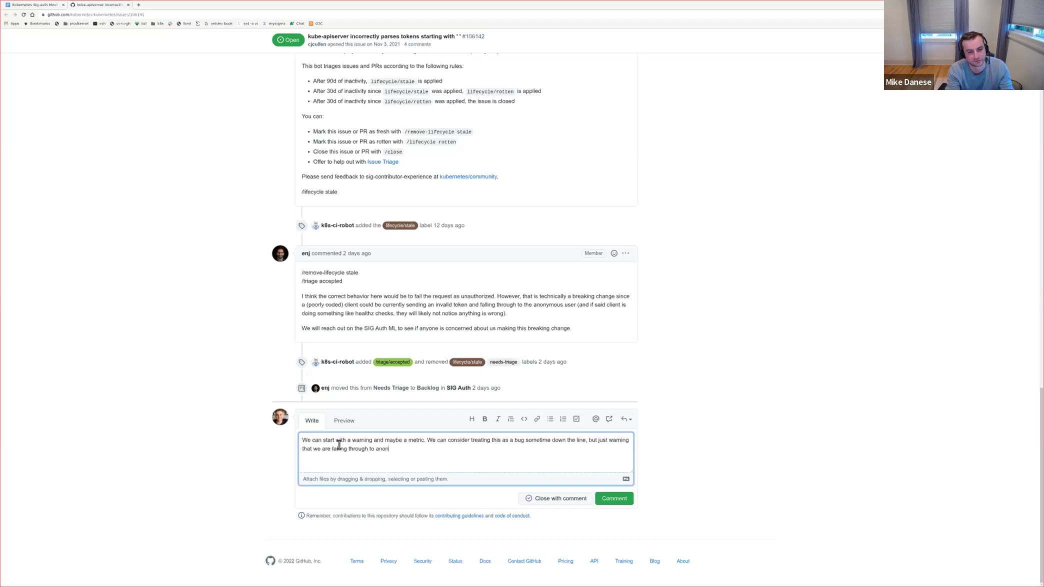
pyautogui.write('ymous seems reas')
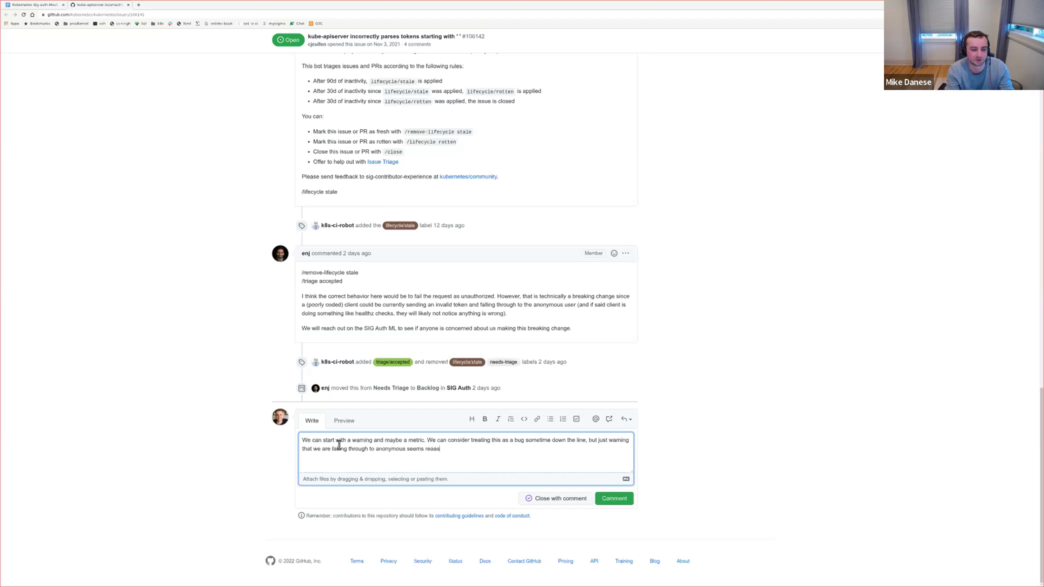
pyautogui.write('onable and useful.')
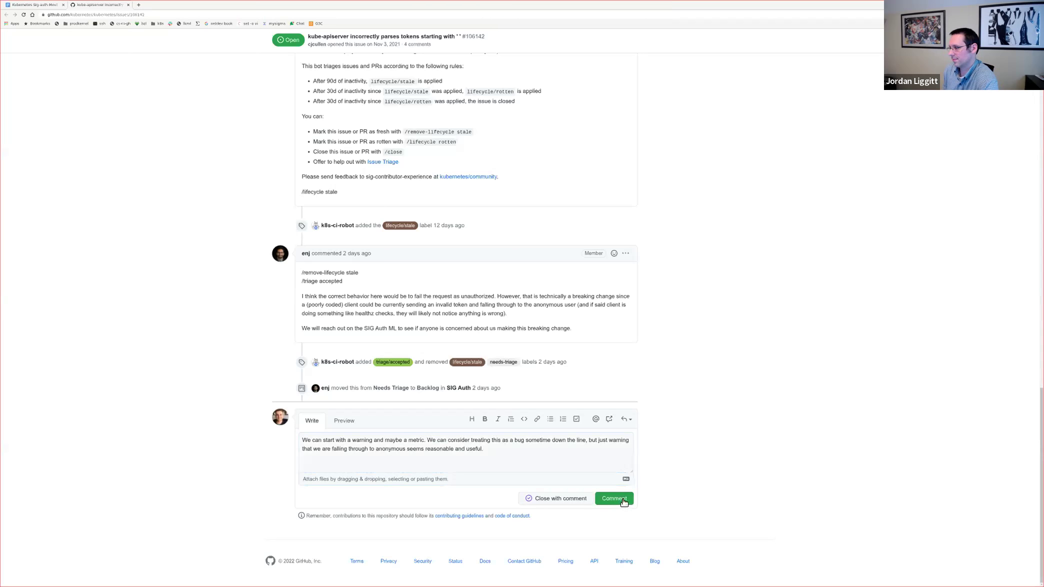
# Step: Post the comment on issue #106142 and close the issue's browser tab
pyautogui.click(536, 453)
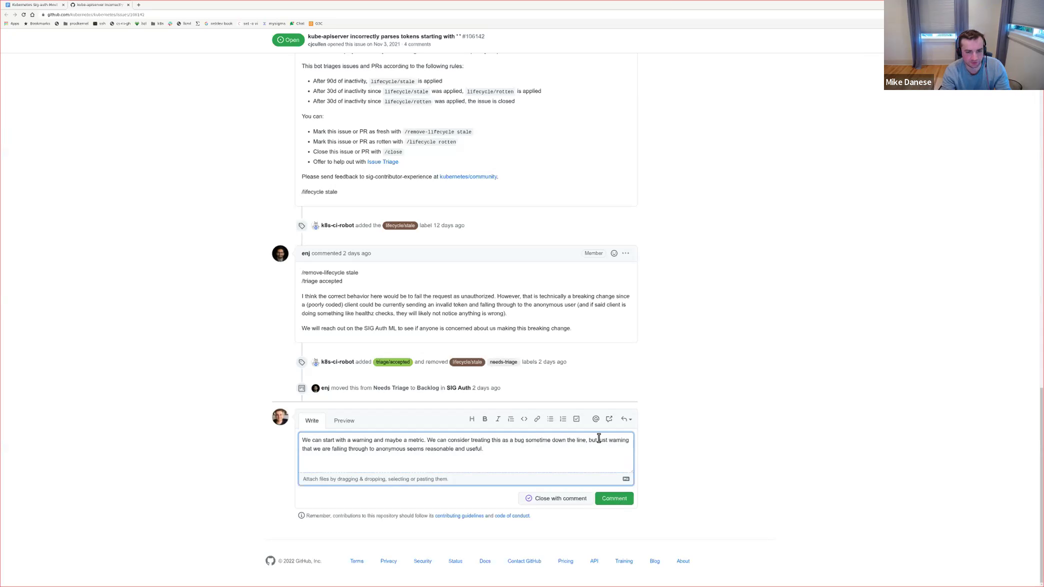
pyautogui.click(622, 504)
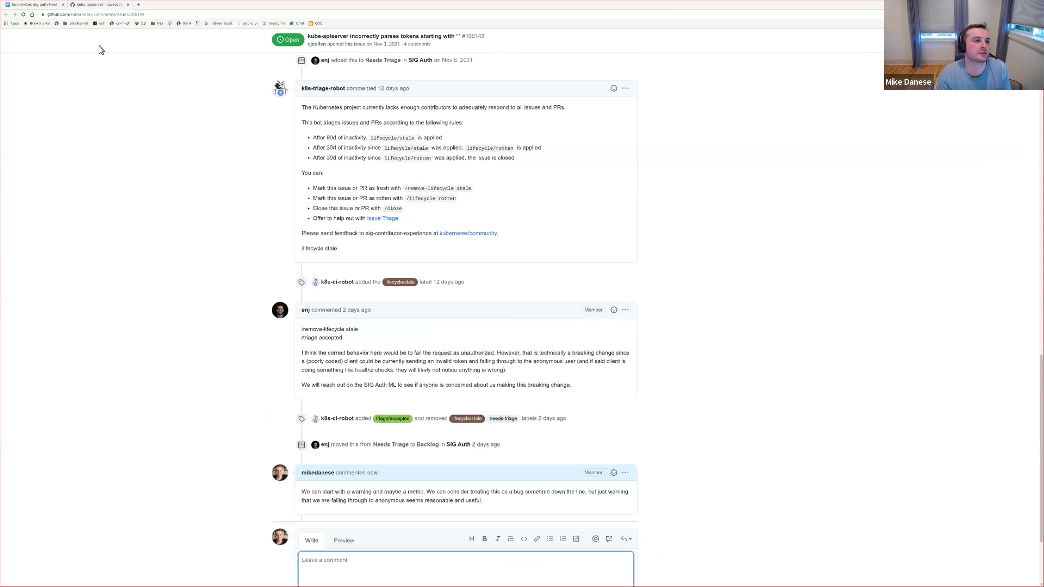
pyautogui.middleClick(98, 7)
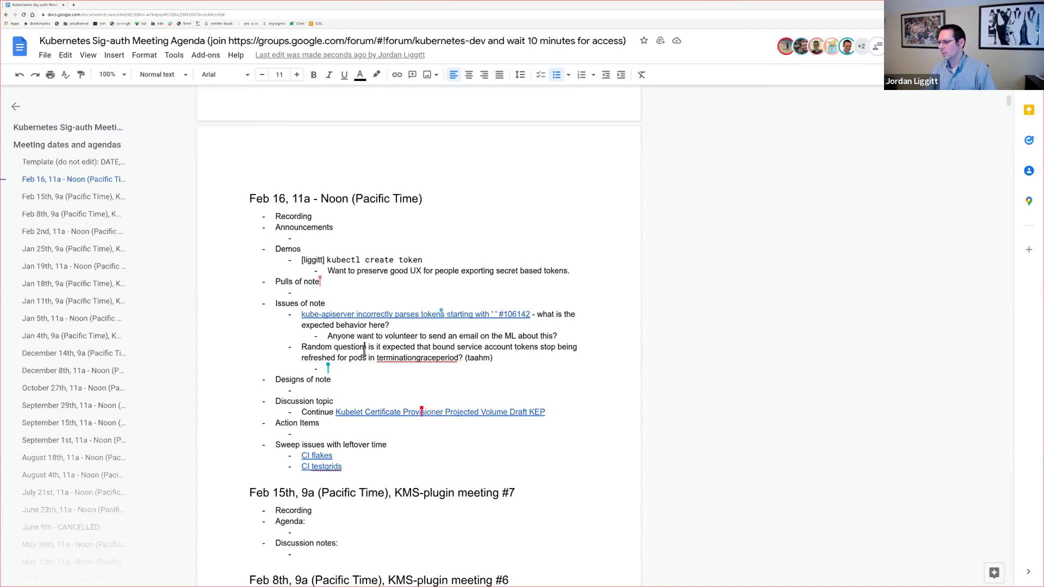
# Step: Load github.com/kubernetes/kubernetes in a new Chrome tab using the 'git' address-bar autocomplete
pyautogui.hotkey('ctrl', 't')
pyautogui.write('github.com/kubernetes/kubernetes/')
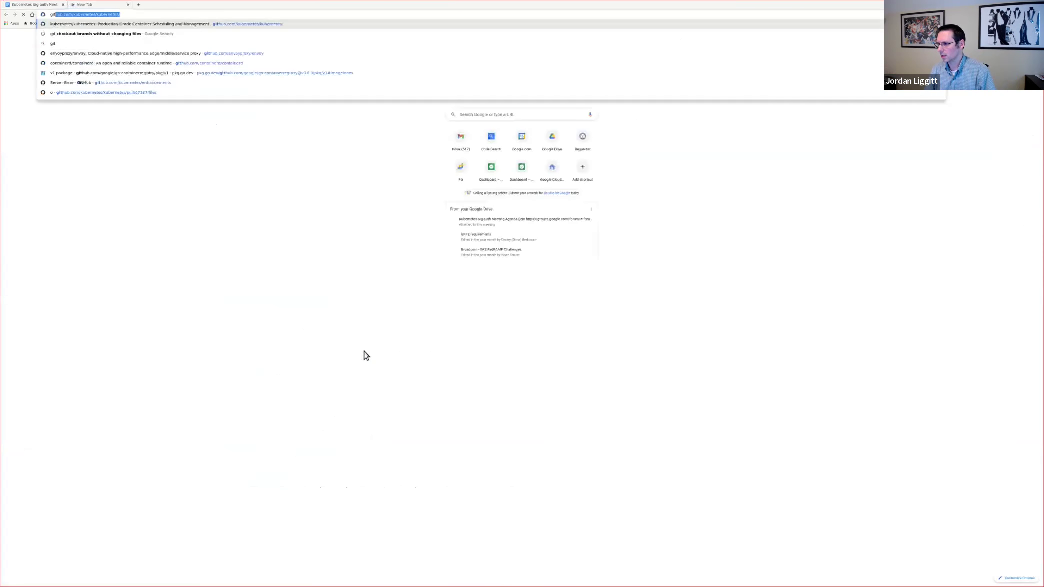
pyautogui.press('Right')
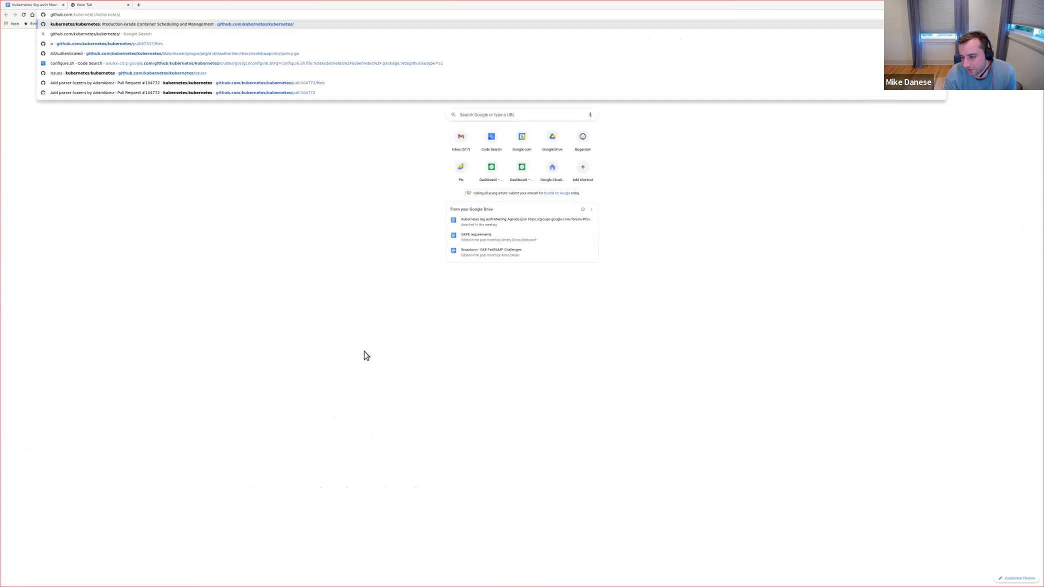
pyautogui.press('Return')
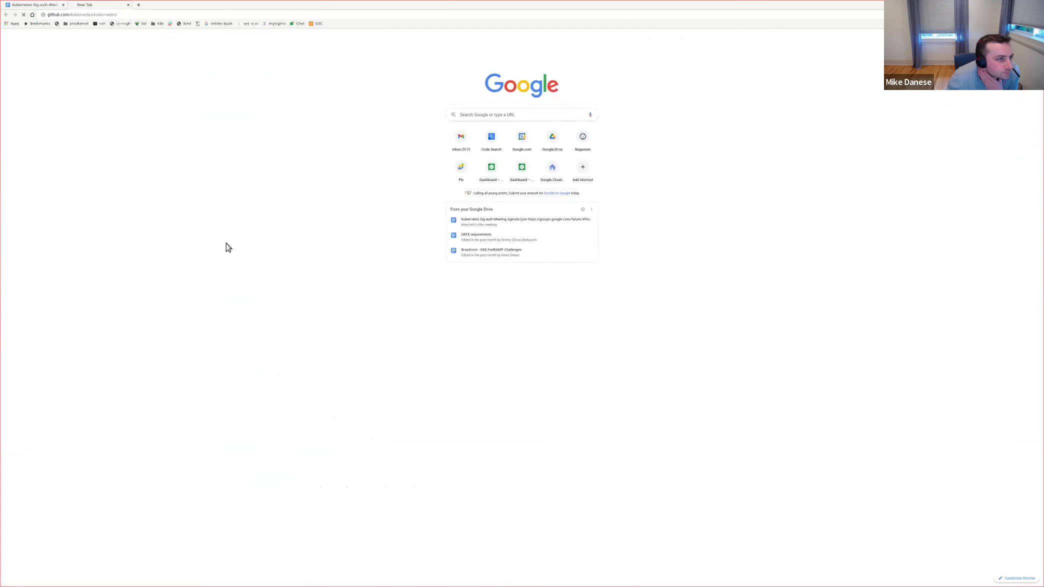
pyautogui.click(48, 6)
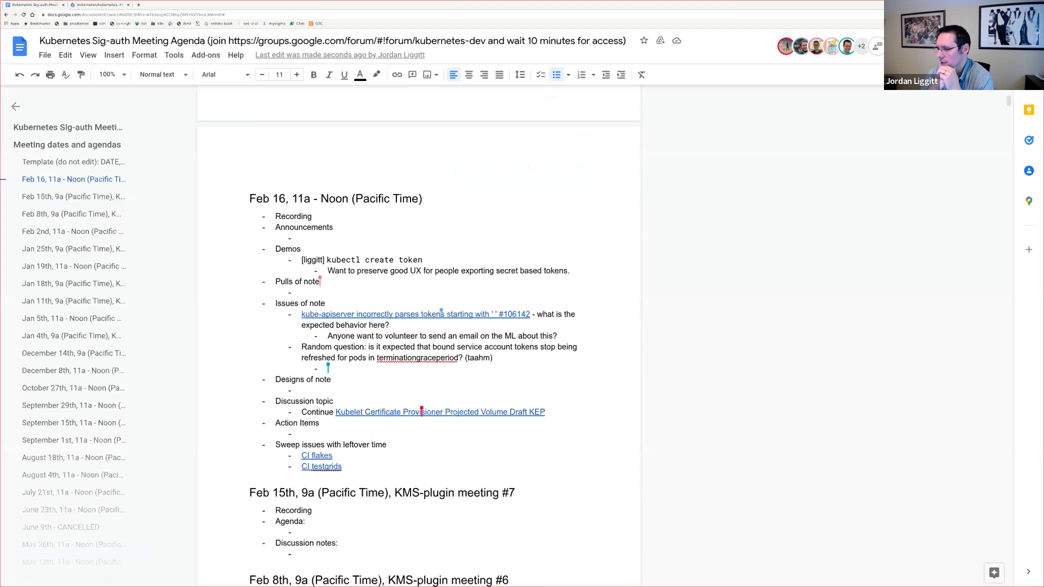
pyautogui.write(':')
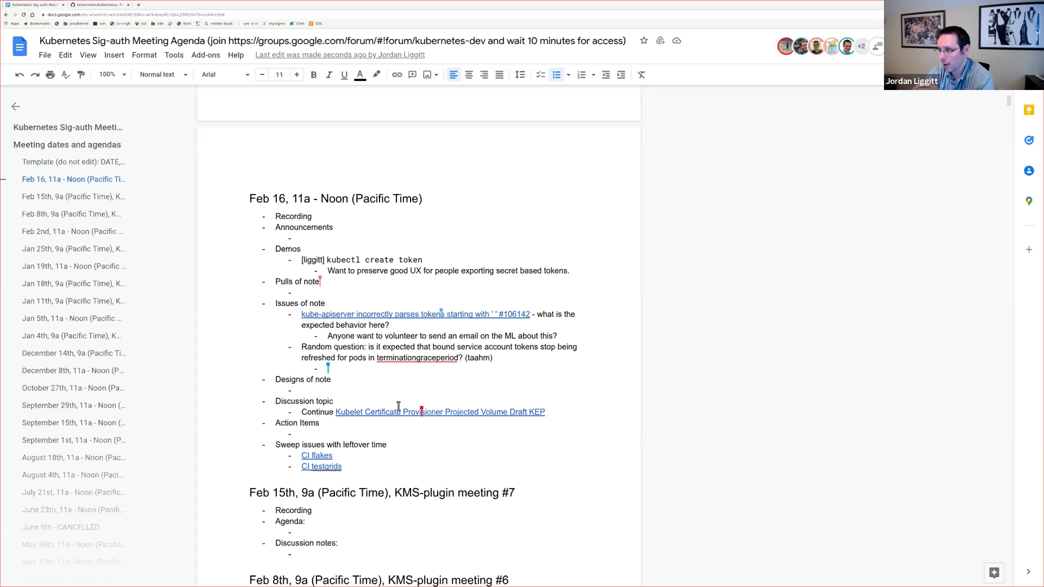
pyautogui.write(':')
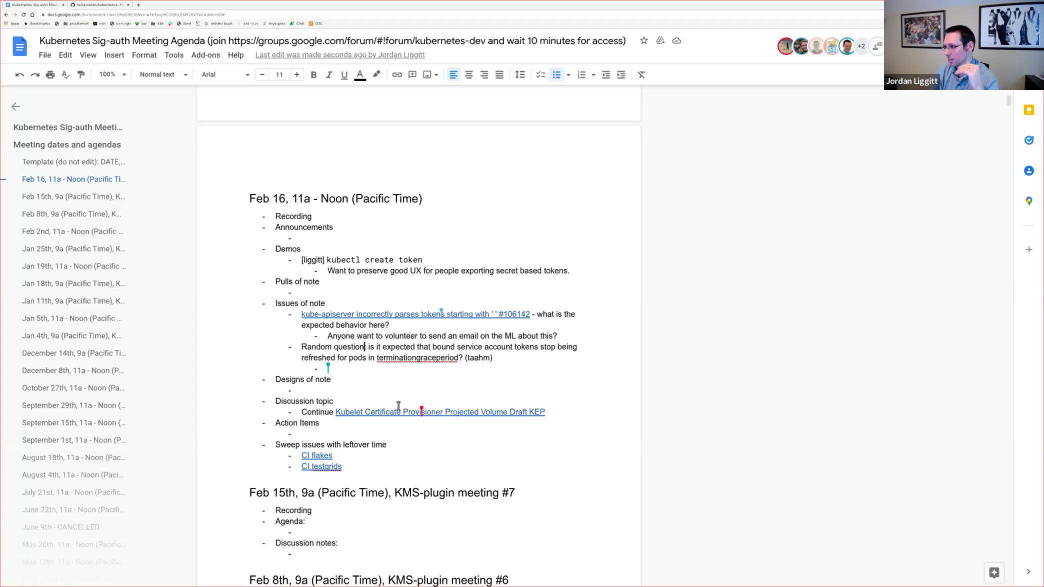
# Step: Answer under Random question: not expected; (1) kubelet sync loop remounting projected volume, (2) node authorizer deauthorizing kubelet TokenRequests
pyautogui.click(381, 368)
pyautogui.write('No ')
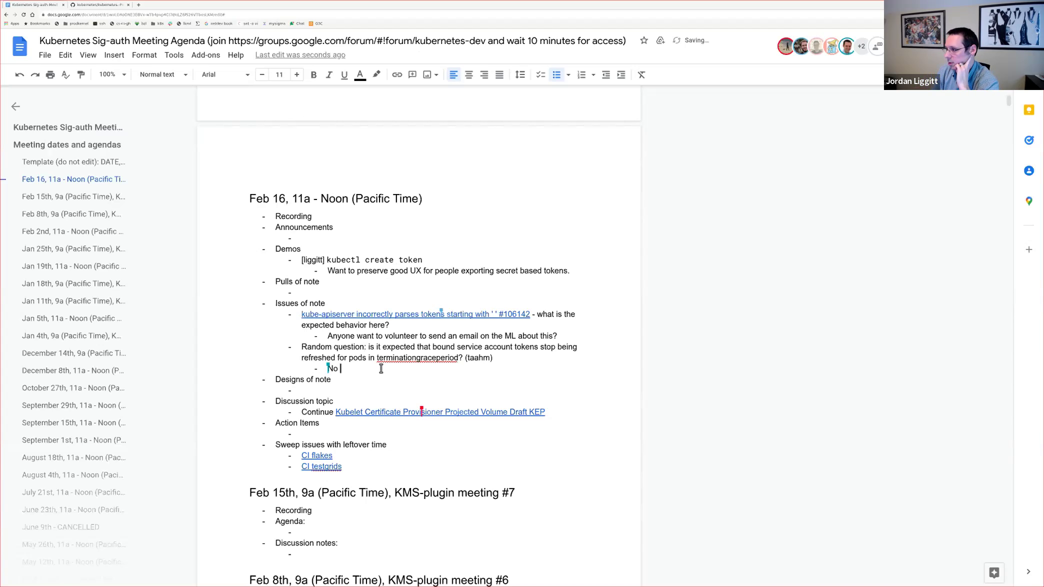
pyautogui.write('this is not ex')
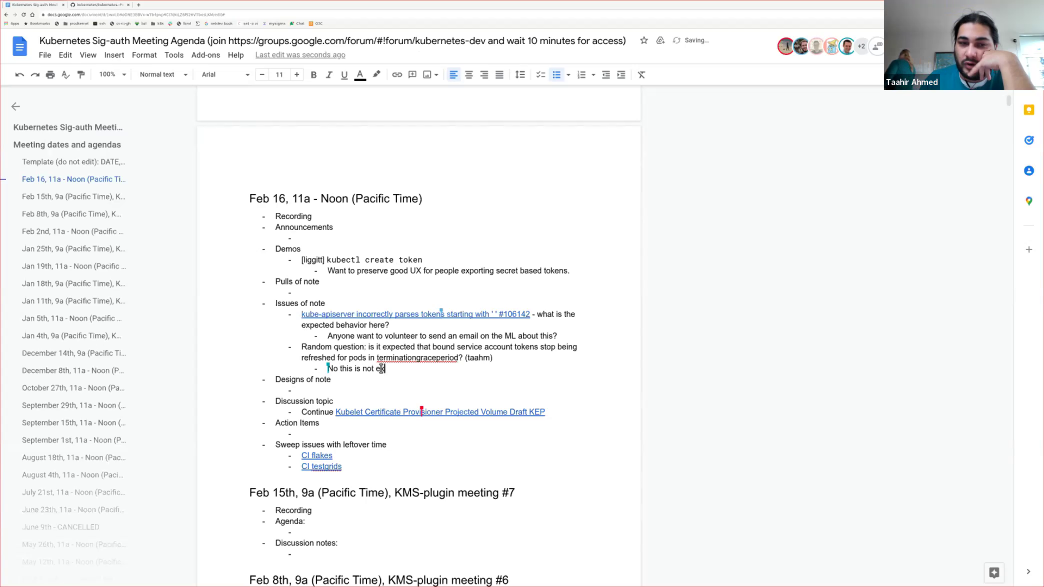
pyautogui.write('pected. Two')
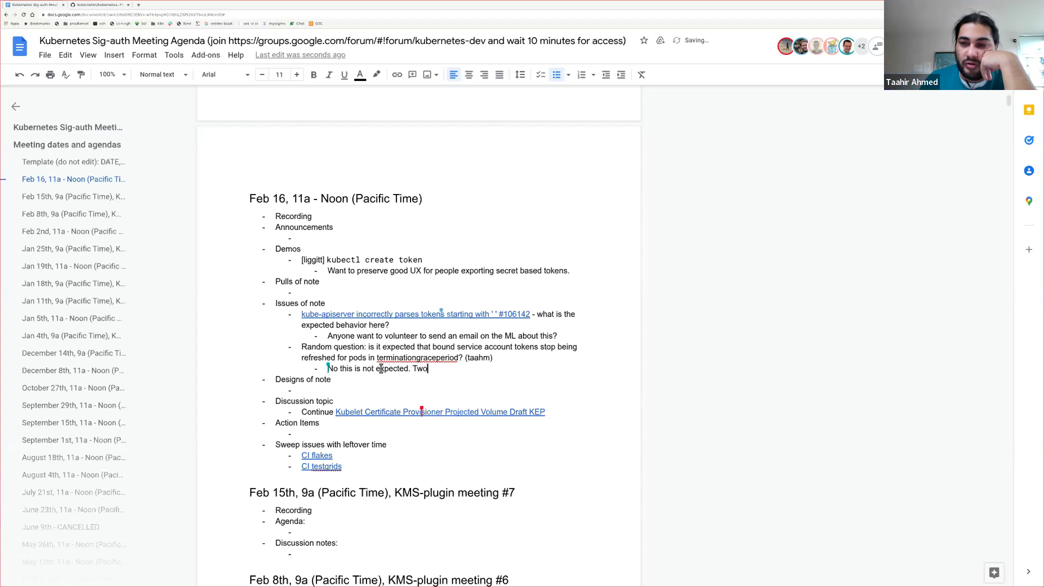
pyautogui.write(' places where')
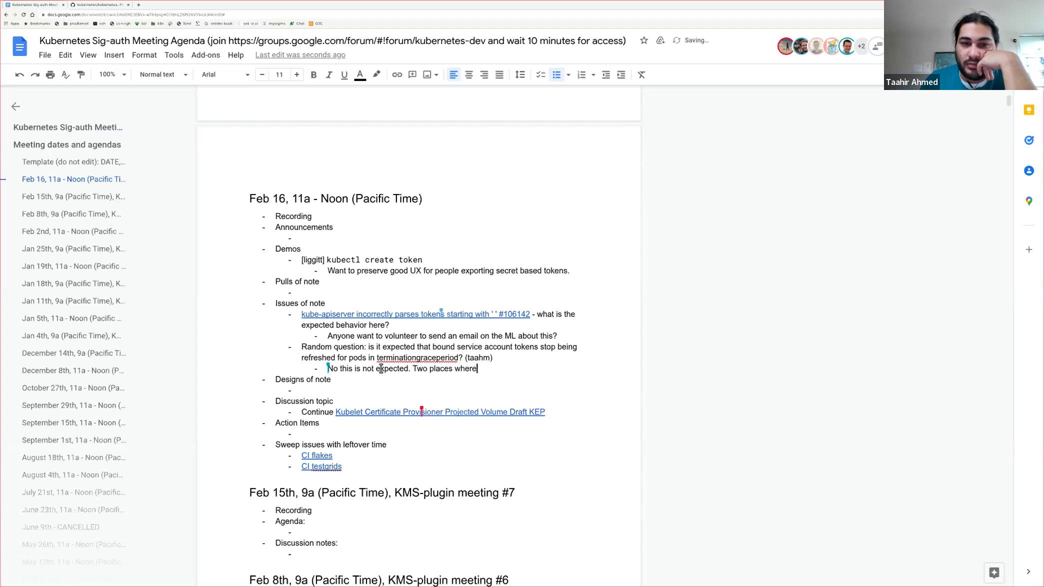
pyautogui.write(' we could have an')
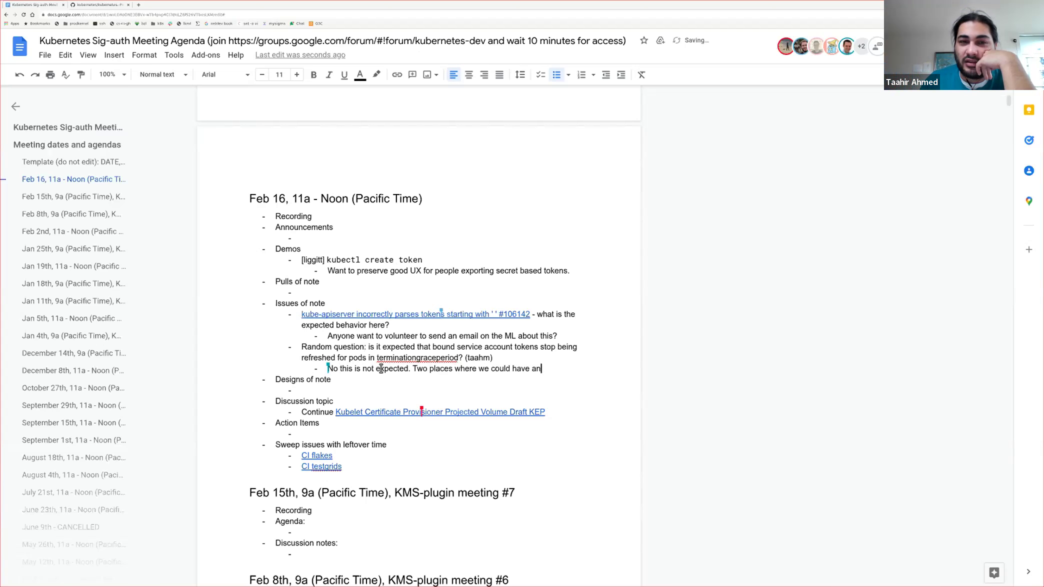
pyautogui.write(' issue: ')
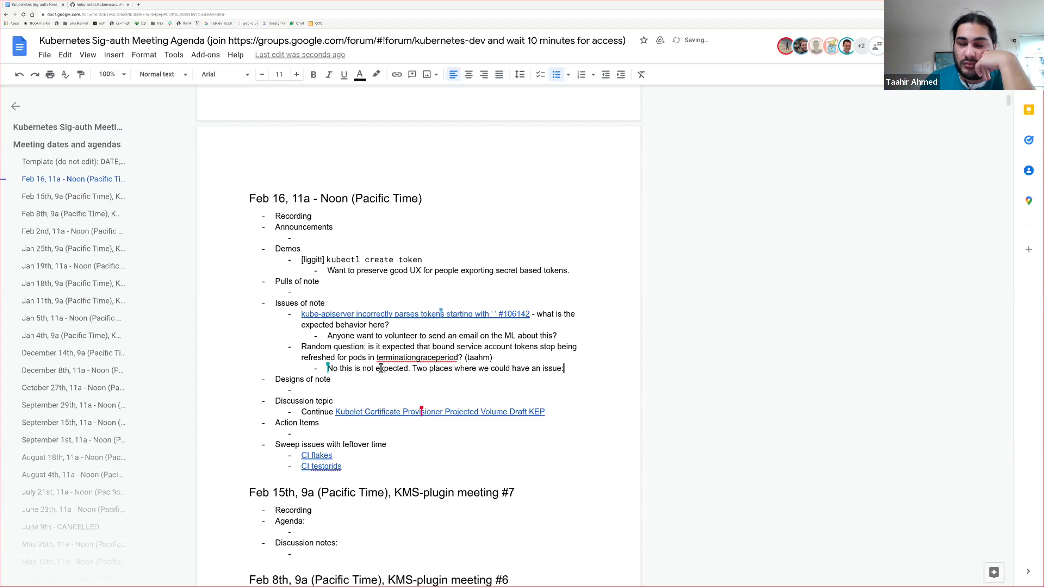
pyautogui.write('Kubelet s')
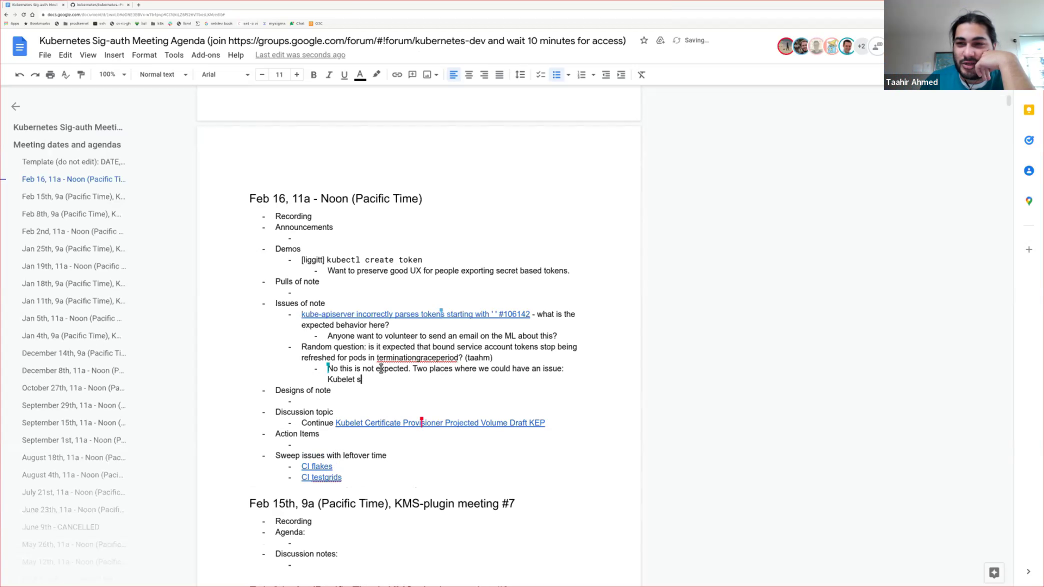
pyautogui.write('ync loop ')
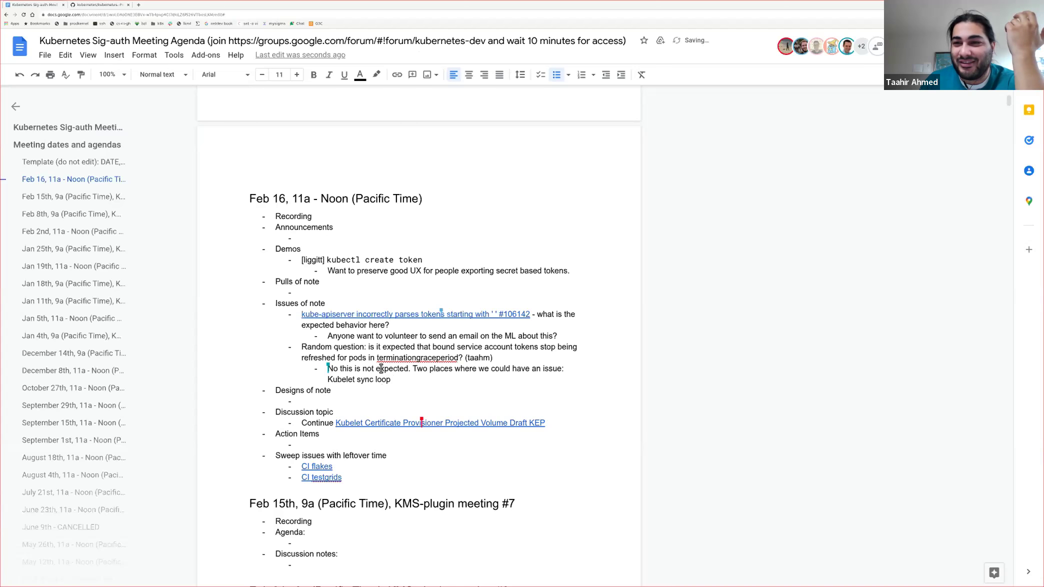
pyautogui.write('is not')
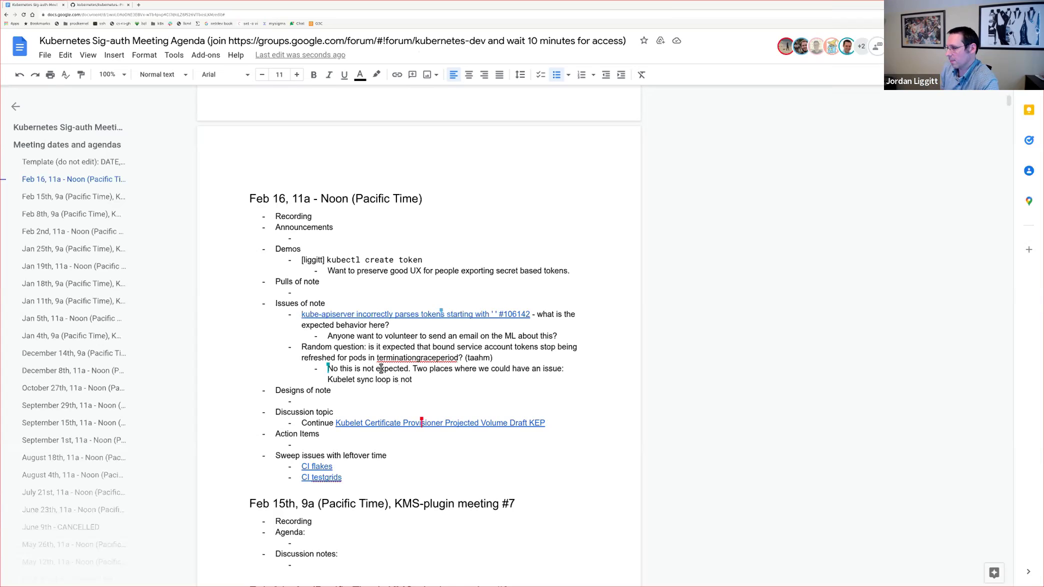
pyautogui.write('remounting ')
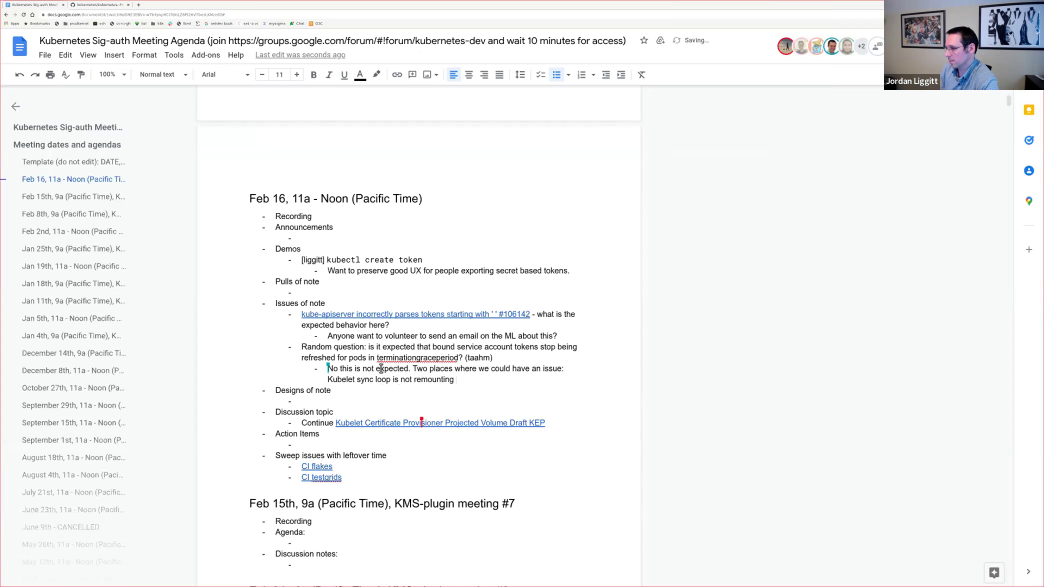
pyautogui.write('projected volume')
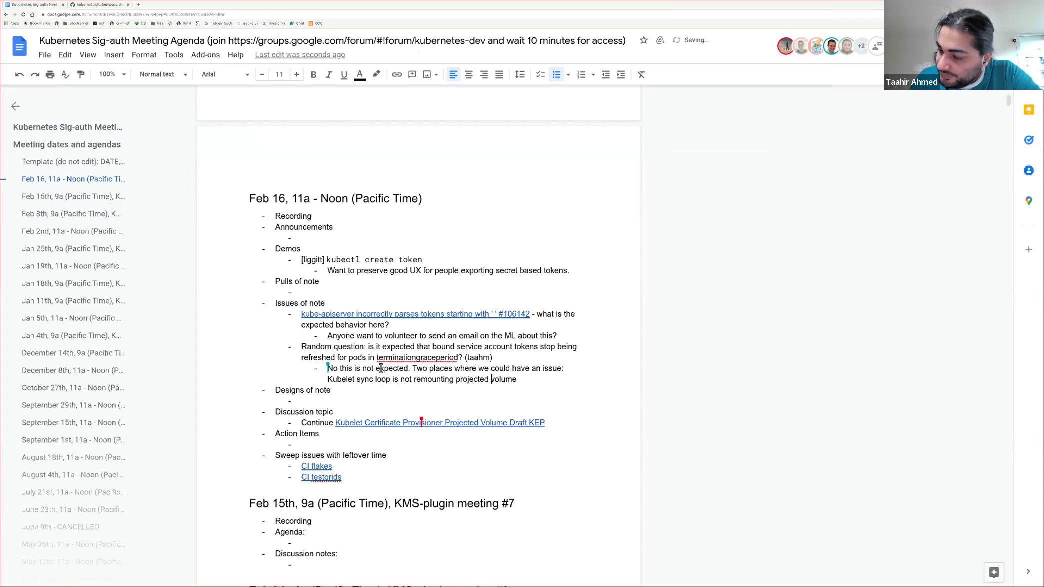
pyautogui.press('Home')
pyautogui.write('(1)')
pyautogui.hotkey('ctrl', 'Right')
pyautogui.hotkey('ctrl', 'Right')
pyautogui.hotkey('ctrl', 'Right')
pyautogui.hotkey('ctrl', 'Right')
pyautogui.hotkey('ctrl', 'Right')
pyautogui.hotkey('ctrl', 'Right')
pyautogui.hotkey('ctrl', 'Right')
pyautogui.hotkey('ctrl', 'Right')
pyautogui.write(', (2) node ')
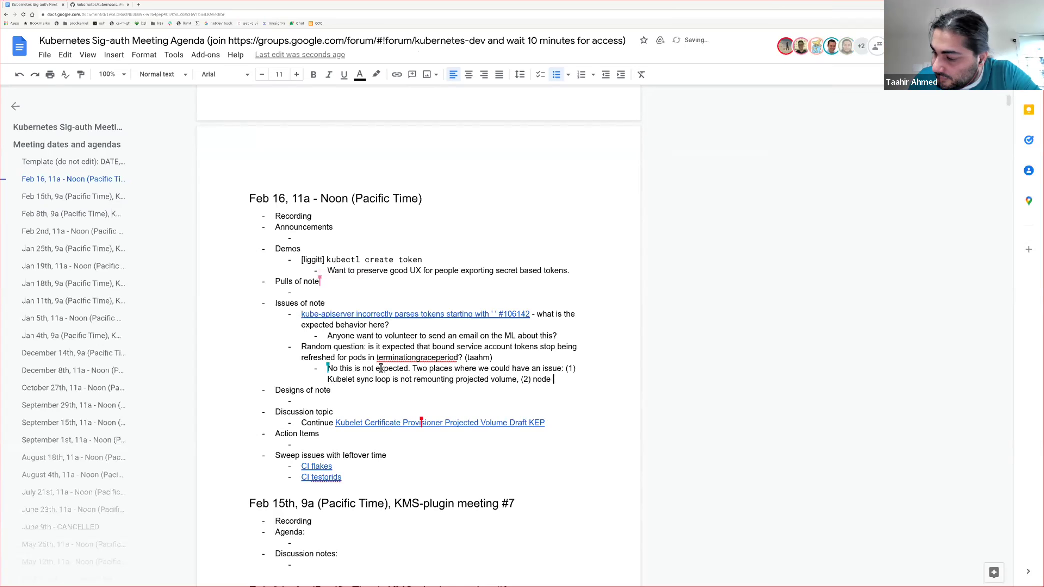
pyautogui.write('authorizer dea')
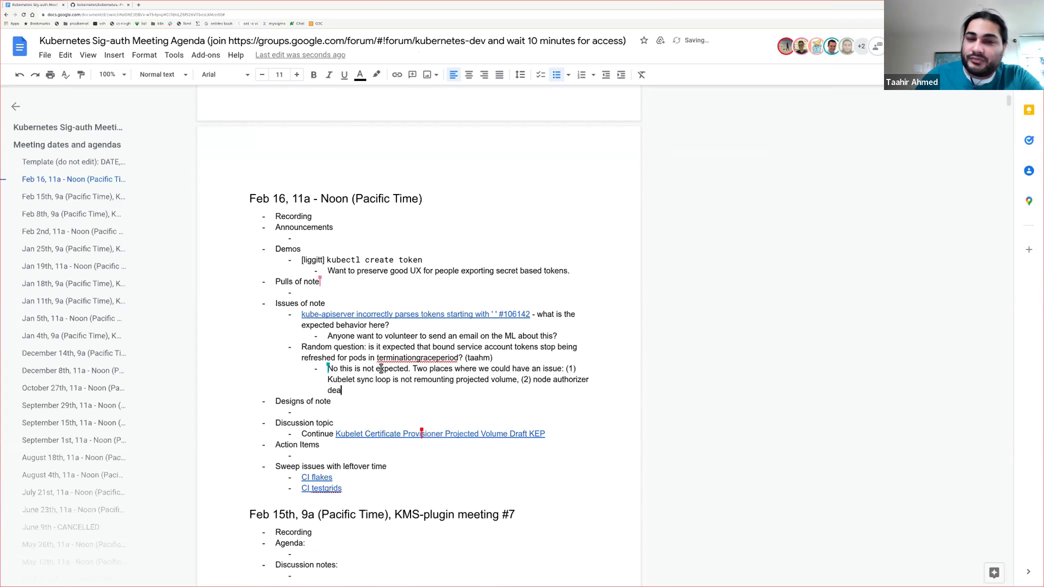
pyautogui.write('uthorizes ')
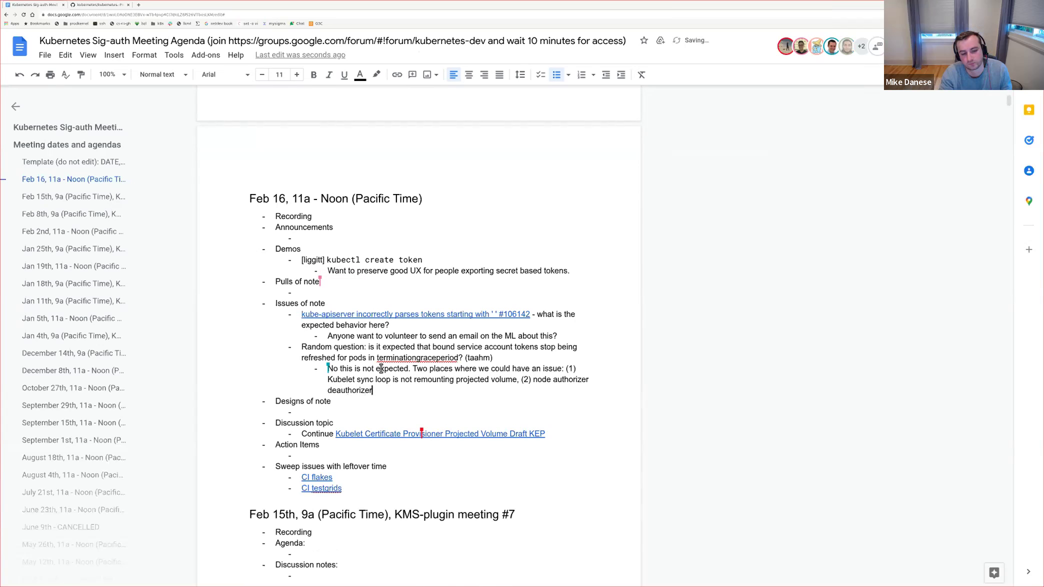
pyautogui.write('TokenRequest')
pyautogui.hotkey('ctrl', 'Left')
pyautogui.write('kubelet')
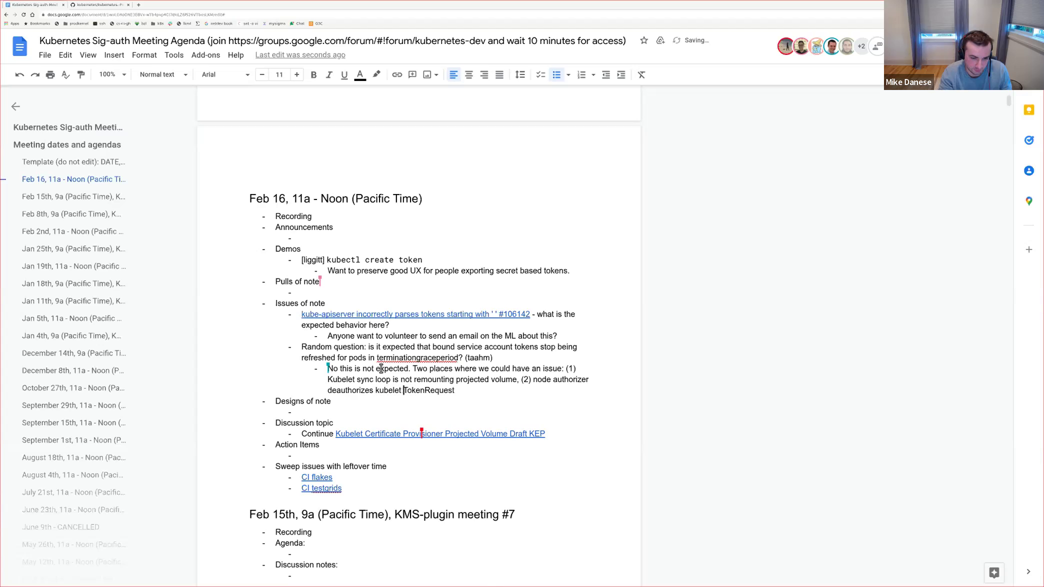
pyautogui.press('End')
pyautogui.write('s.')
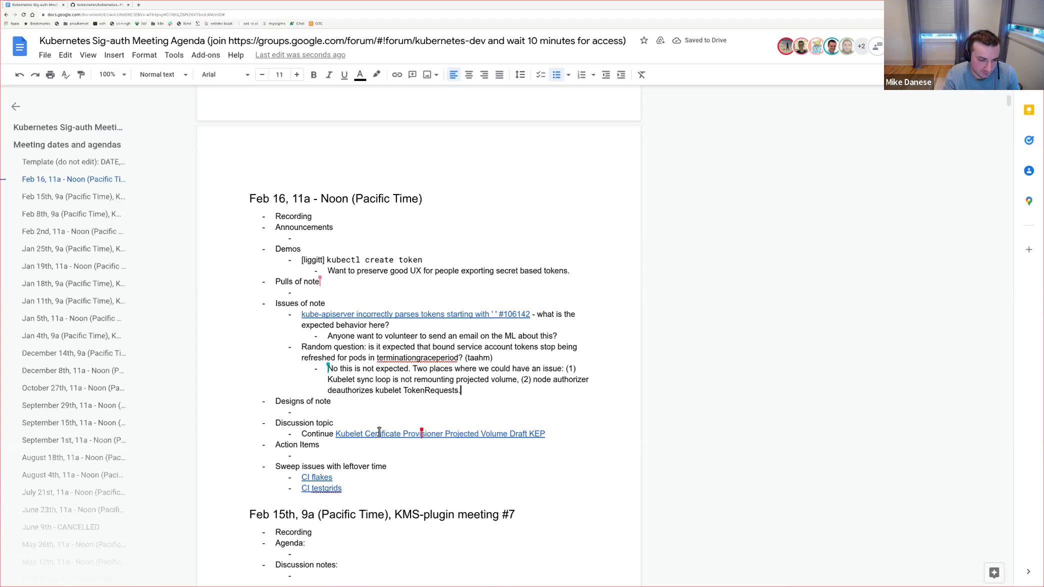
# Step: Open the 'Draft KEP: Kubelet Certificate Provisioner Projected Volumes' link in a new tab and view it
pyautogui.click(449, 436)
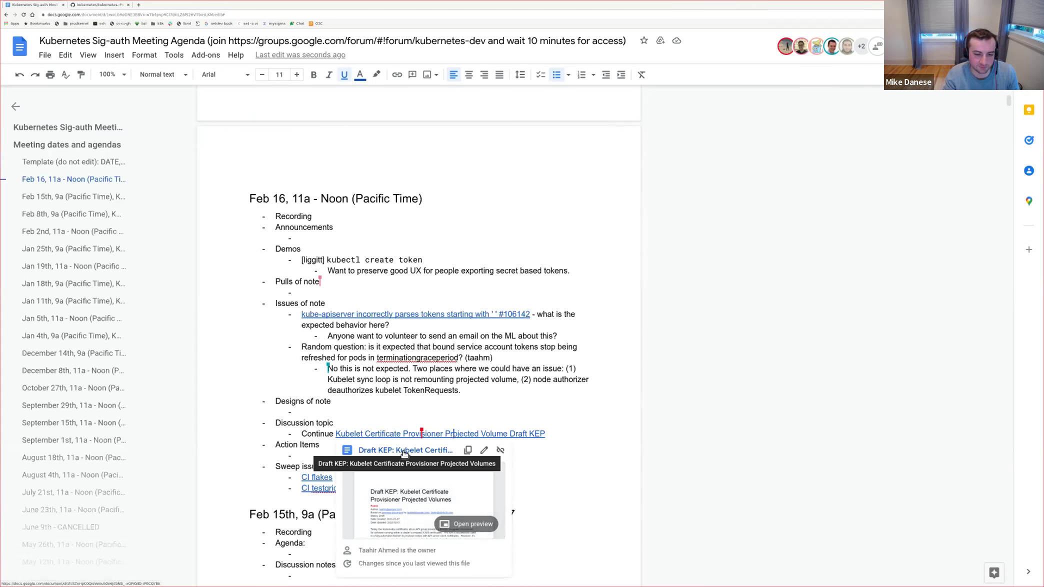
pyautogui.click(404, 451)
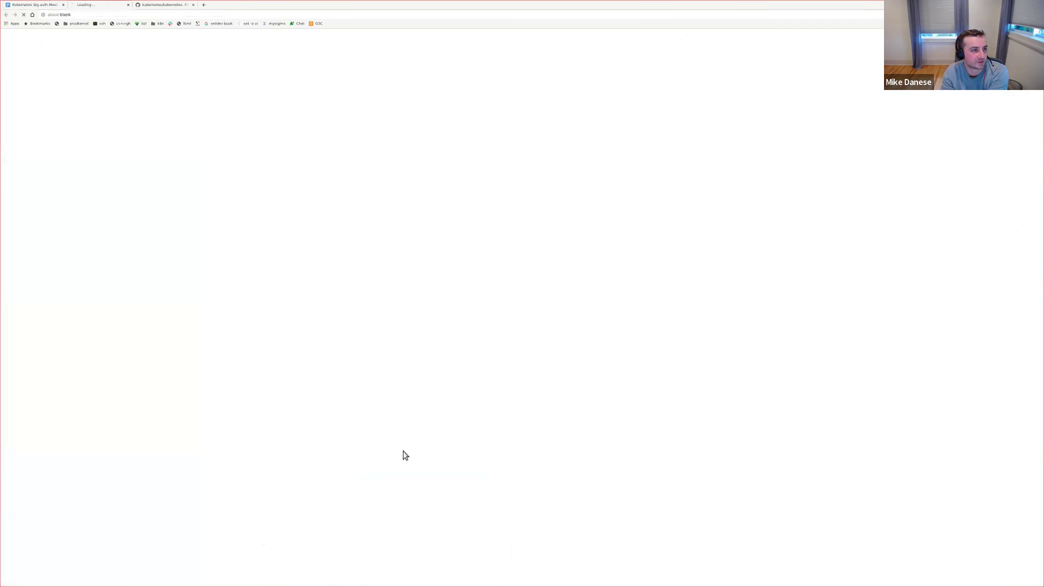
pyautogui.click(52, 6)
pyautogui.click(101, 6)
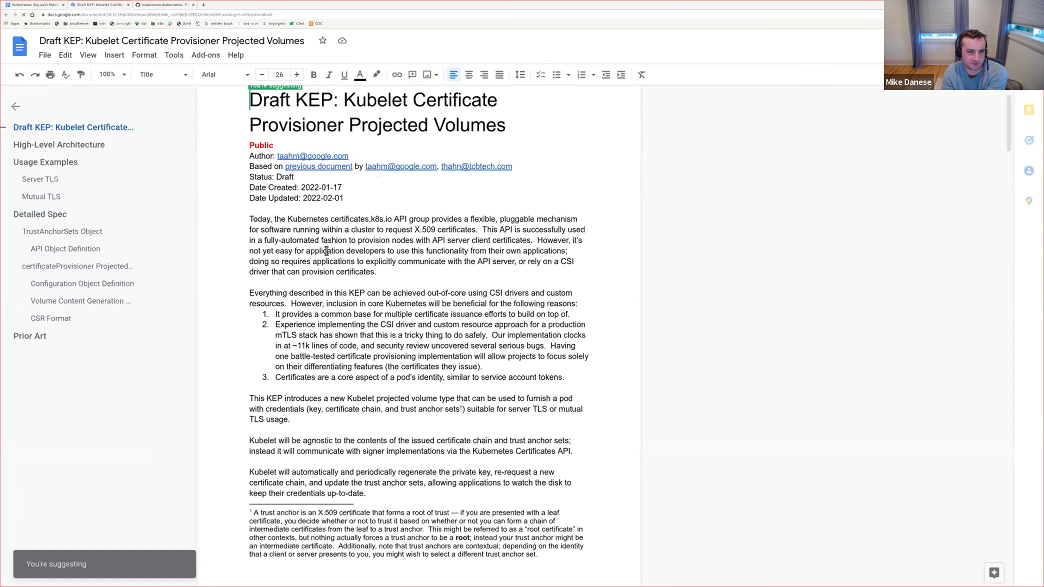
# Step: Scroll the Draft KEP down to the High-Level Architecture diagram
pyautogui.scroll(-3, 320, 230)
pyautogui.scroll(-6, 315, 208)
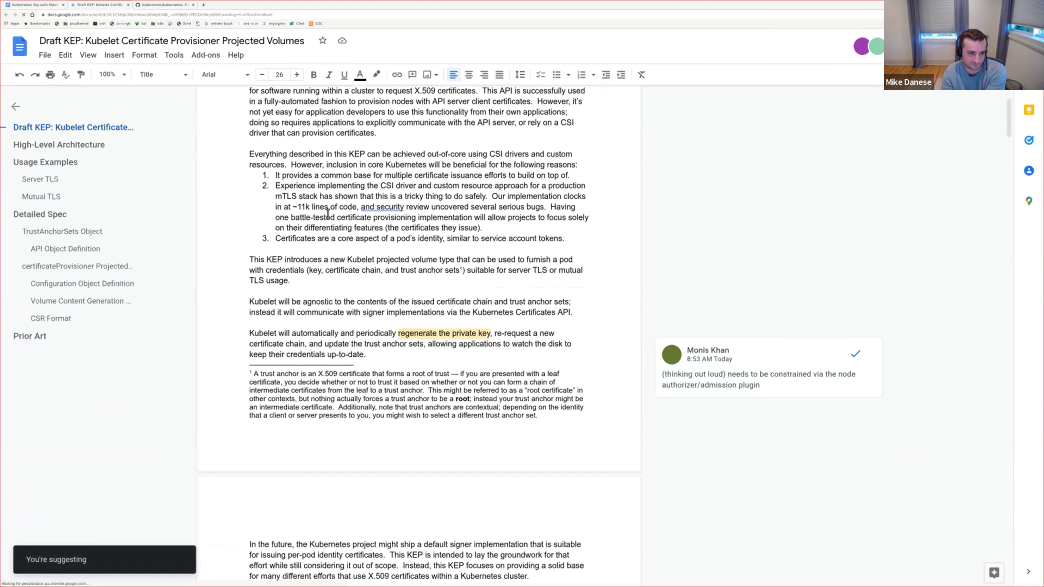
pyautogui.scroll(-5, 686, 391)
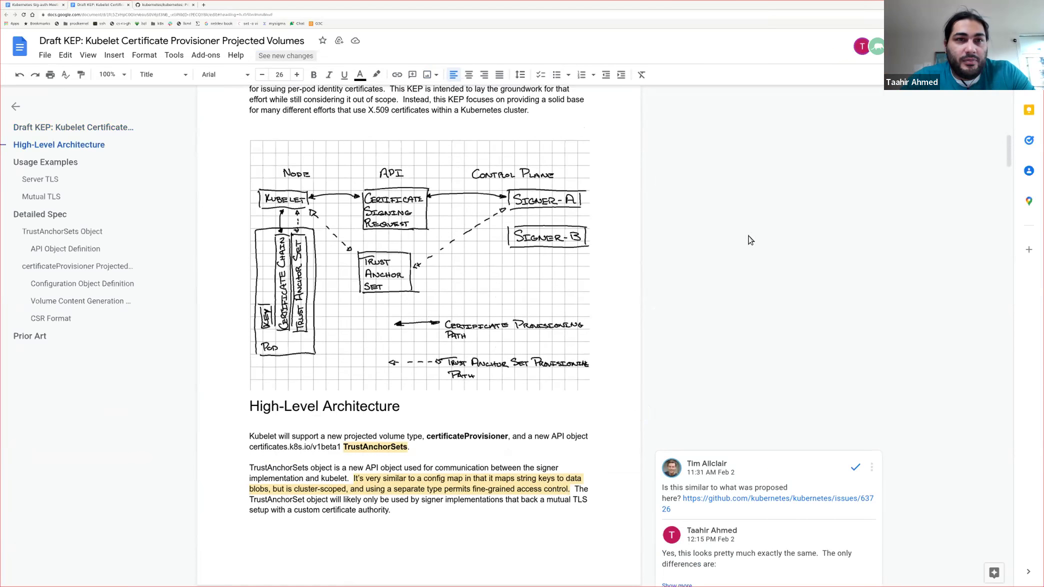
# Step: Scroll past the TrustAnchorSets YAML example and eight kubelet steps to the Usage Examples heading
pyautogui.scroll(-3, 720, 368)
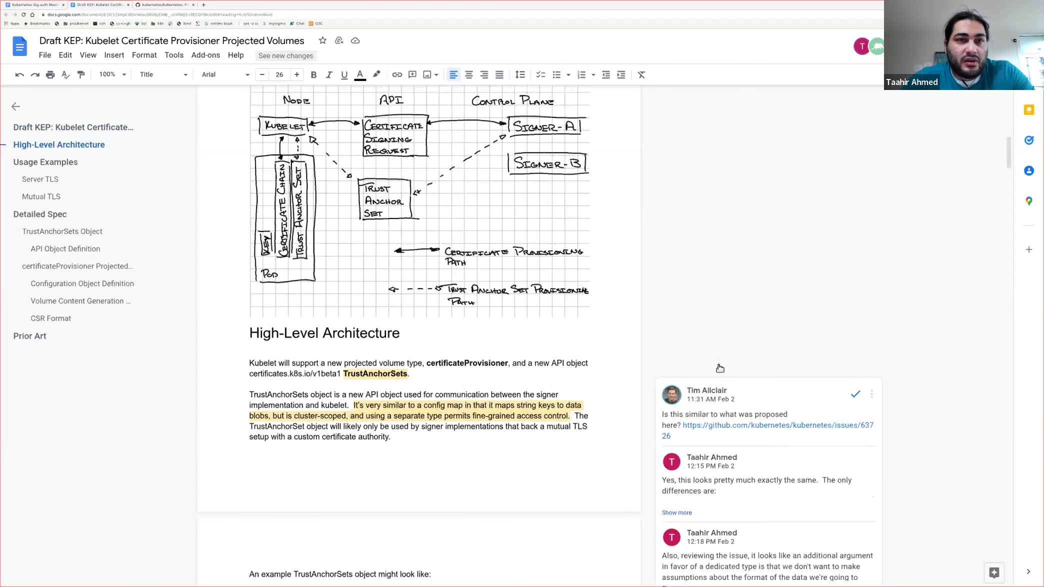
pyautogui.scroll(-10, 720, 368)
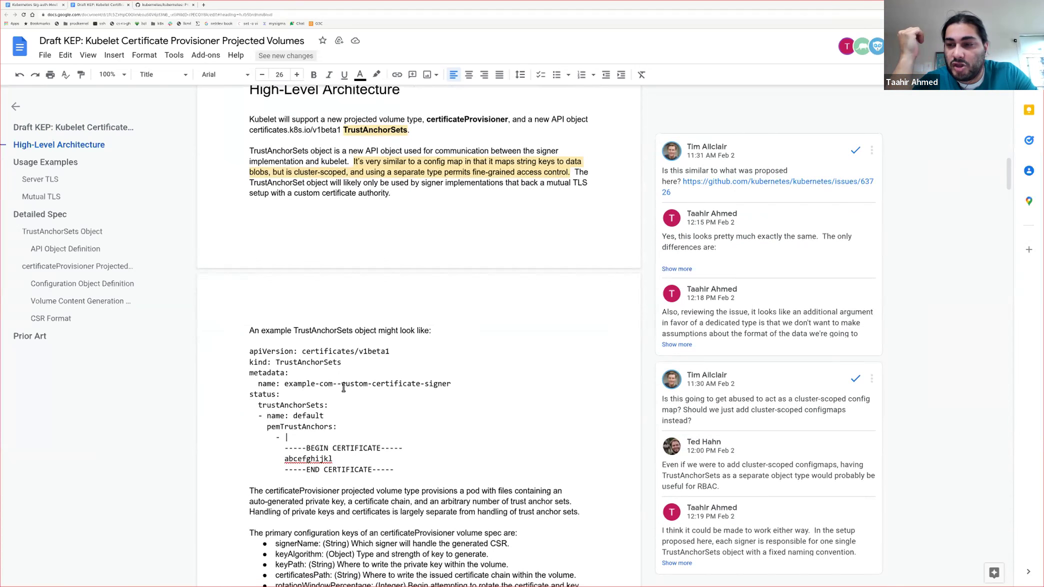
pyautogui.scroll(-1, 344, 388)
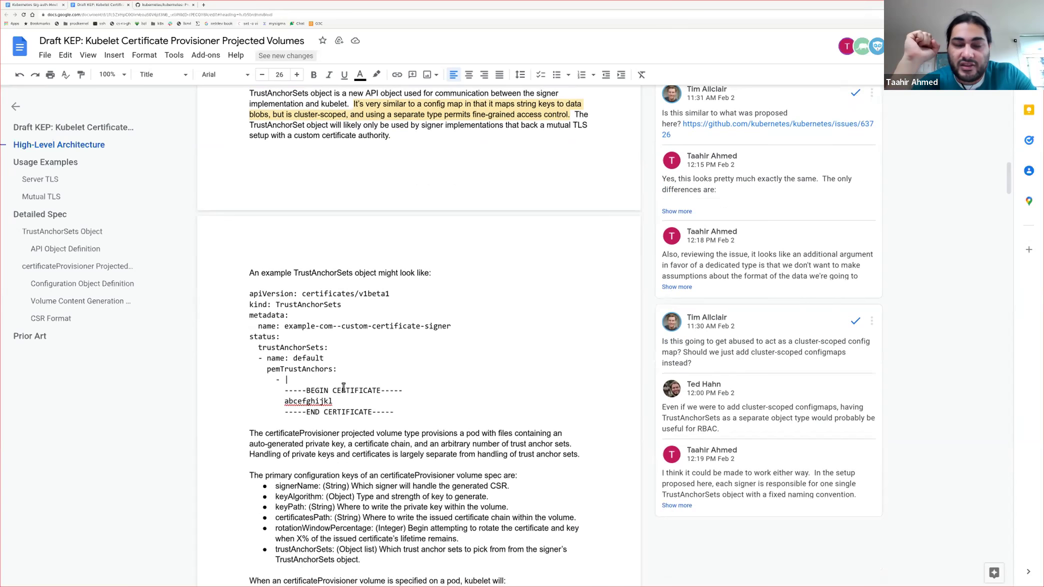
pyautogui.scroll(-2, 488, 408)
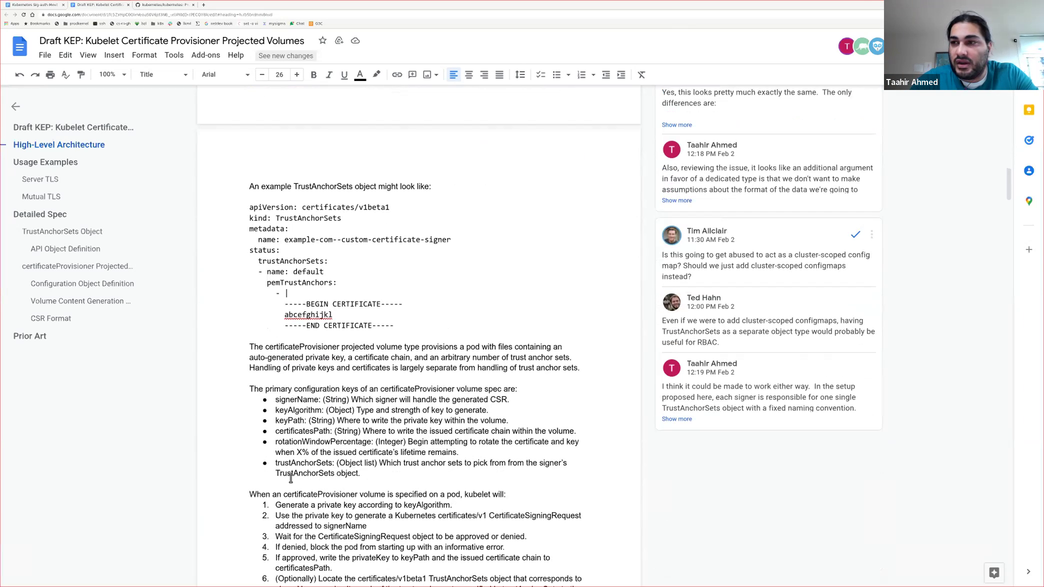
pyautogui.scroll(-1, 373, 479)
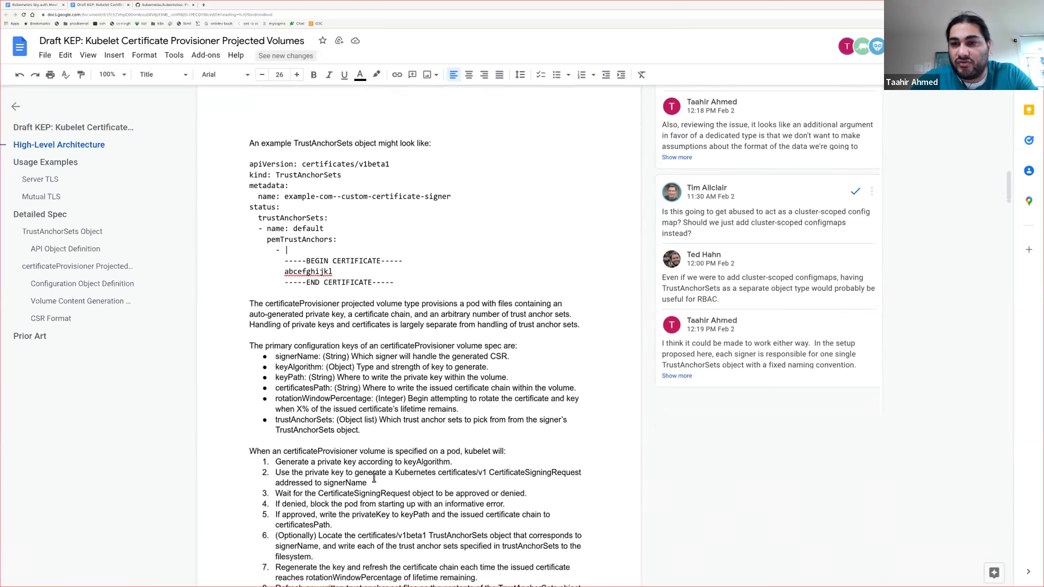
pyautogui.scroll(-1, 374, 479)
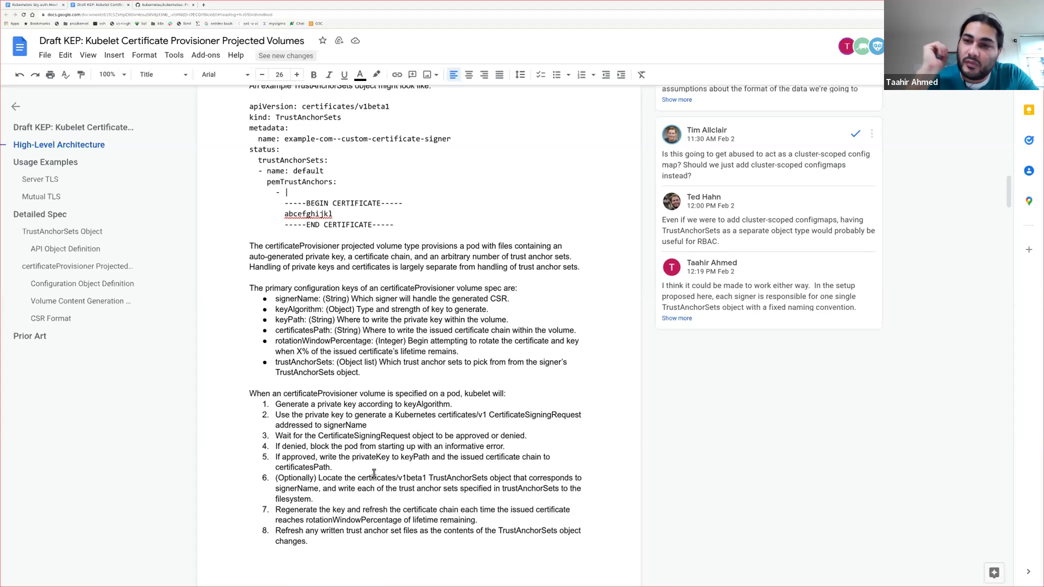
pyautogui.scroll(-1, 374, 473)
pyautogui.scroll(-1, 374, 473)
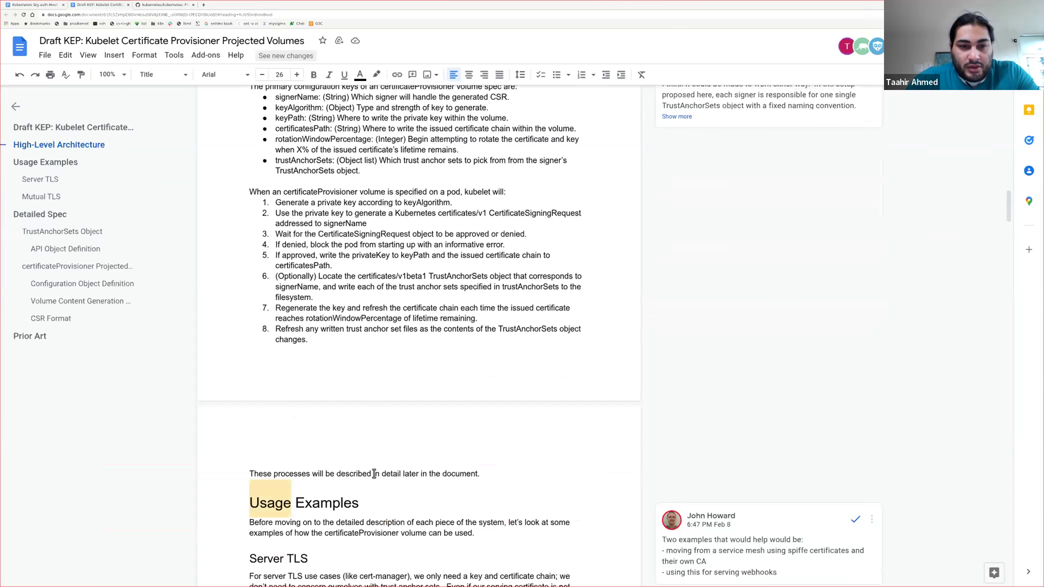
# Step: Jump down to the Mutual TLS example, then back up to the certificateProvisioner configuration keys
pyautogui.moveTo(1009, 213); pyautogui.dragTo(989, 318)
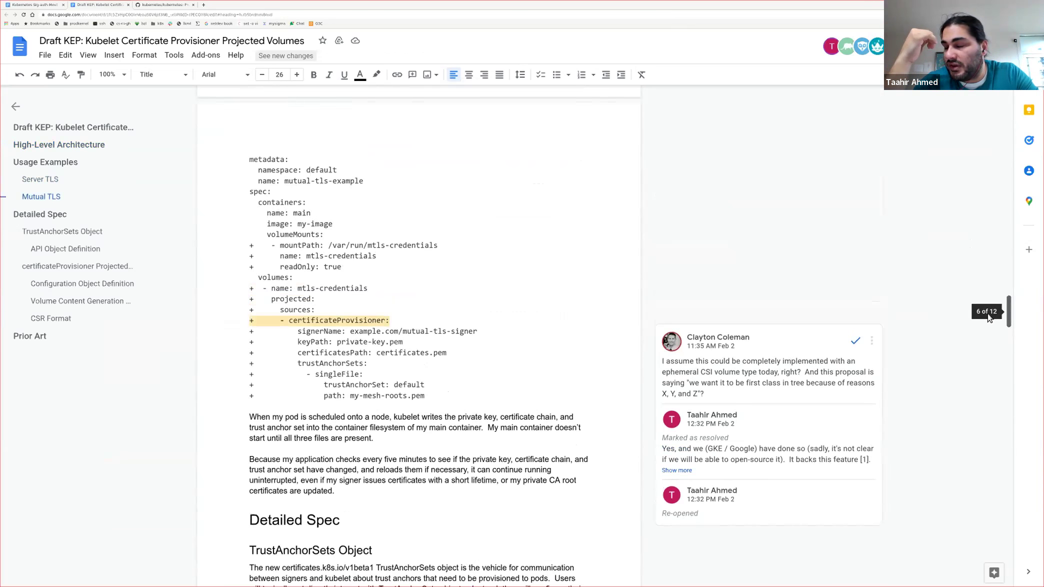
pyautogui.moveTo(989, 318); pyautogui.dragTo(983, 195)
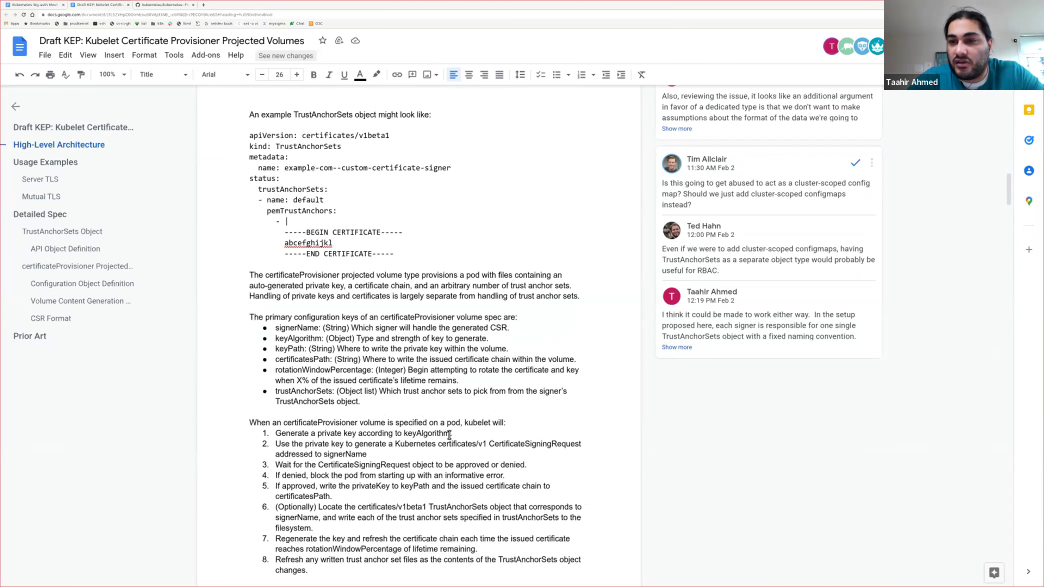
# Step: Scroll back up to the hand-drawn diagram above the High-Level Architecture heading
pyautogui.scroll(1, 450, 435)
pyautogui.scroll(1, 452, 425)
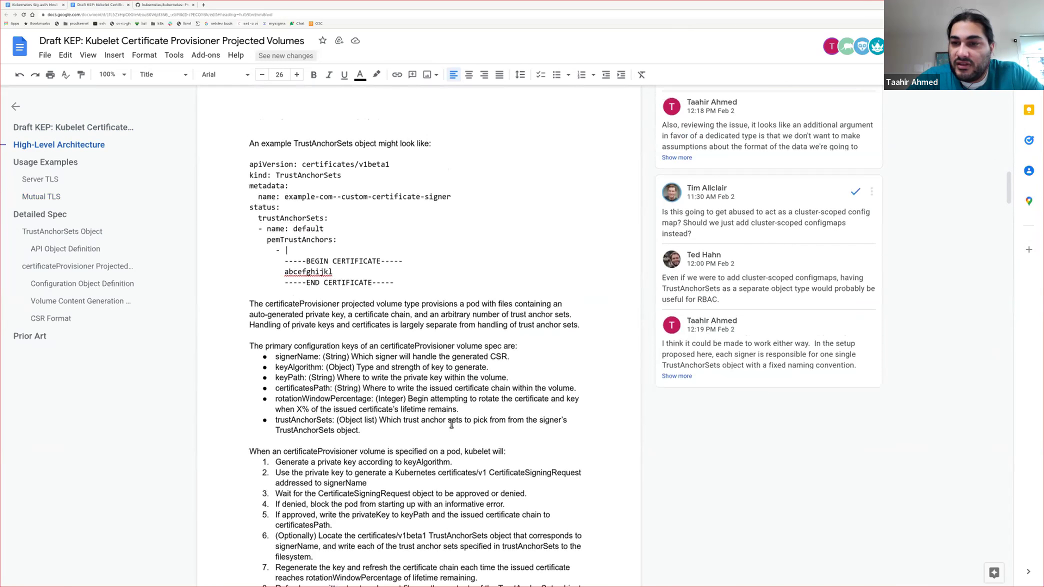
pyautogui.moveTo(1009, 186); pyautogui.dragTo(1016, 148)
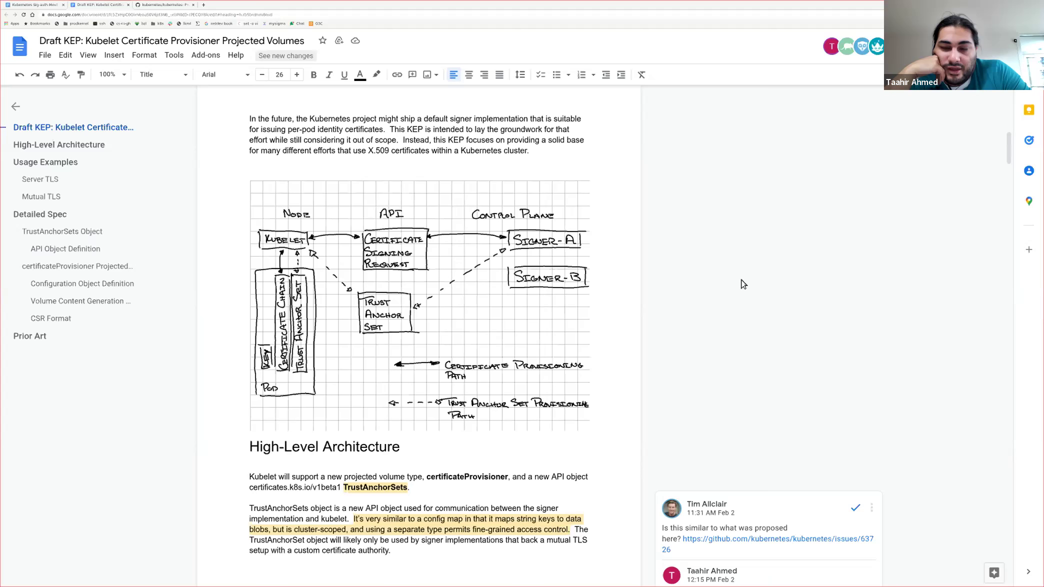
# Step: Scroll past the diagram to the TrustAnchorSets description and its example YAML object
pyautogui.scroll(-2, 761, 350)
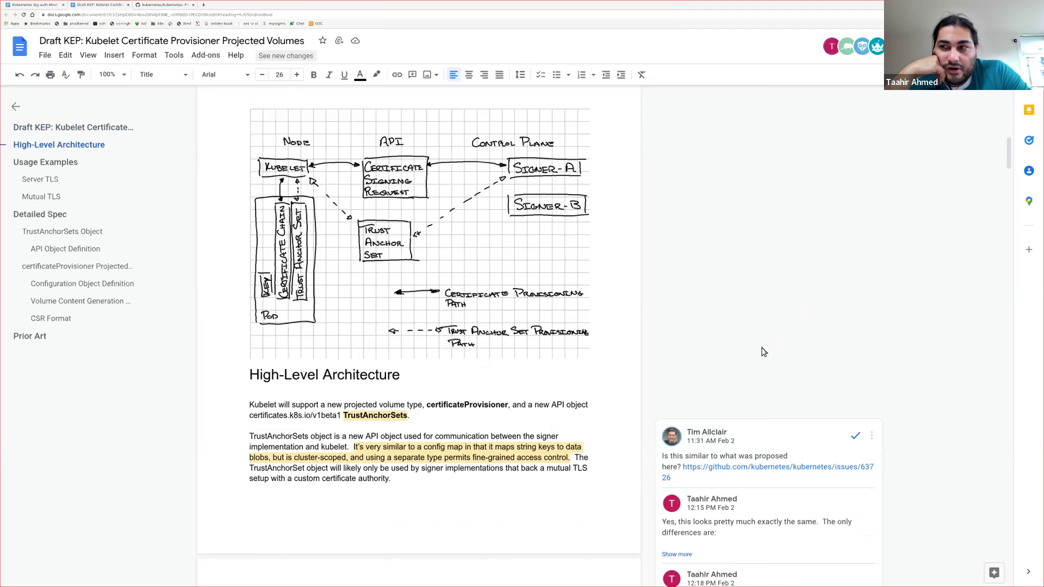
pyautogui.scroll(-5, 764, 352)
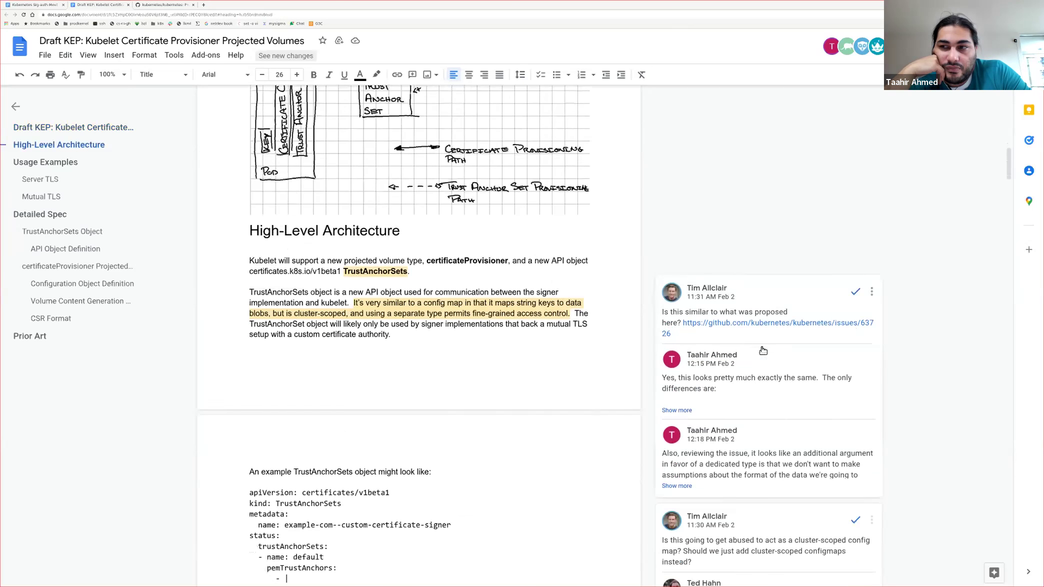
pyautogui.scroll(-1, 764, 350)
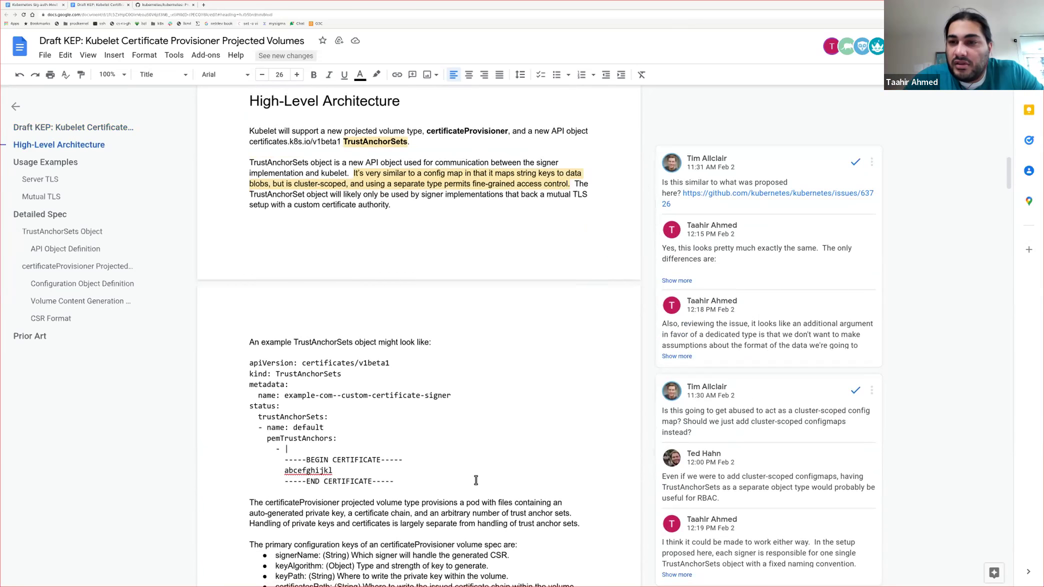
pyautogui.scroll(-1, 476, 480)
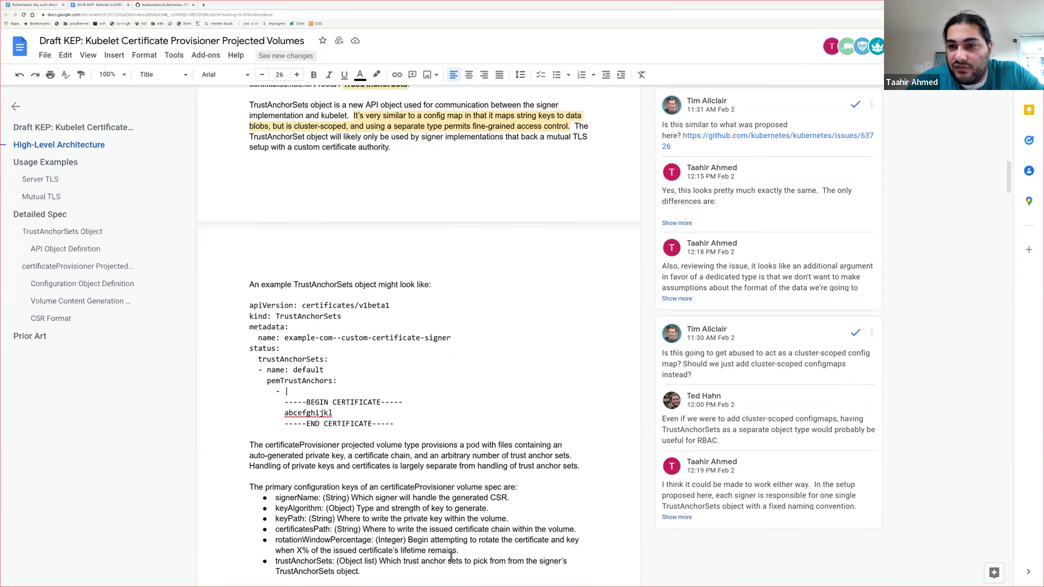
pyautogui.scroll(1, 452, 556)
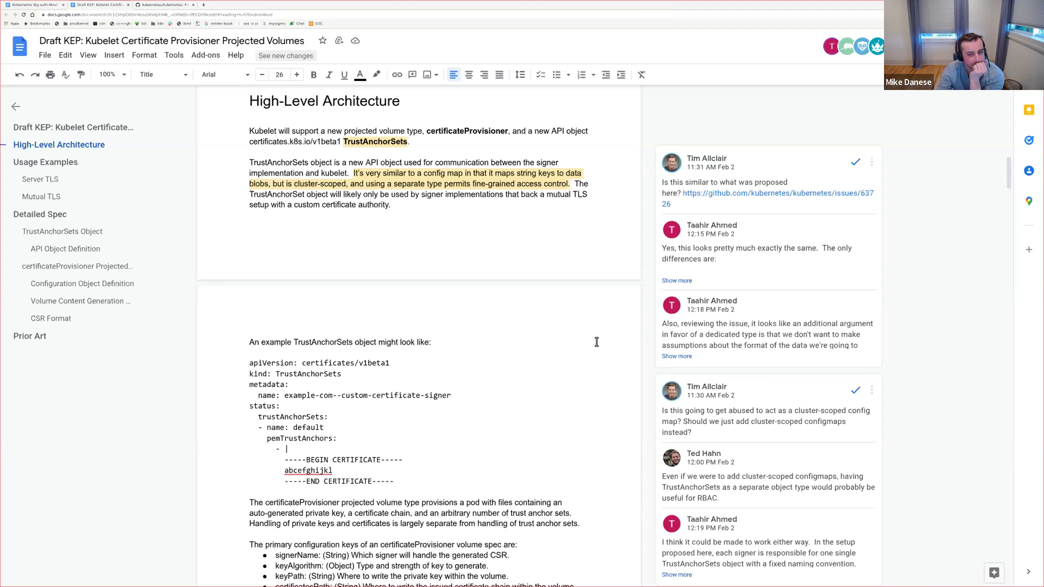
# Step: Skim down to the volume spec keys and kubelet steps, then return to the architecture diagram
pyautogui.scroll(-3, 412, 339)
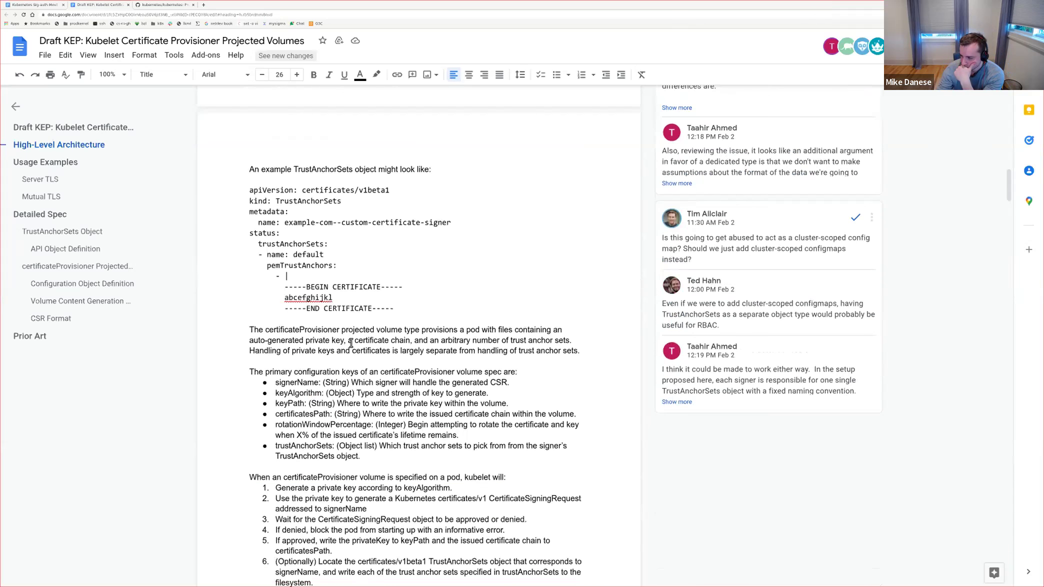
pyautogui.scroll(-2, 351, 343)
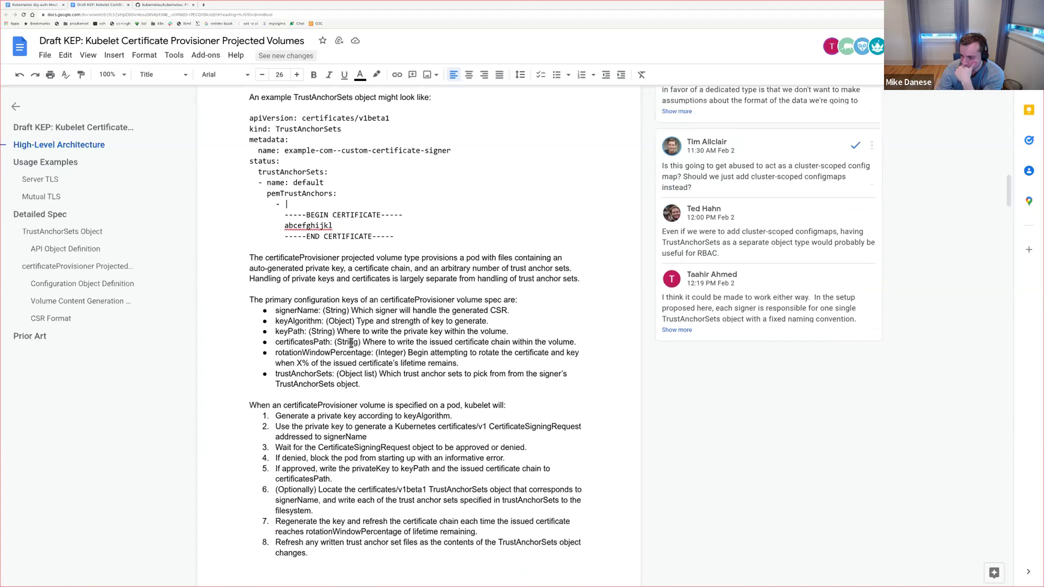
pyautogui.scroll(1, 351, 343)
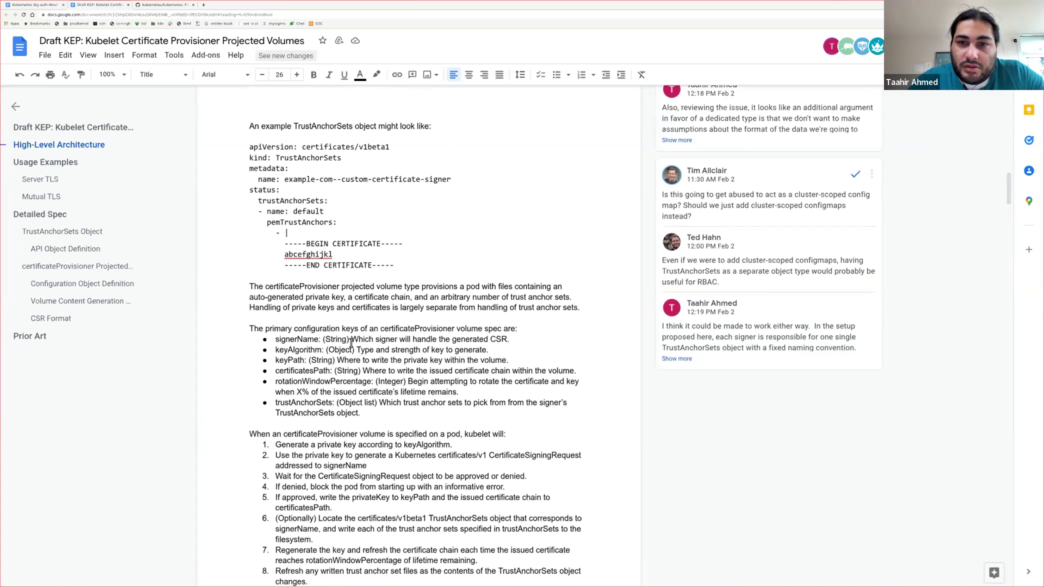
pyautogui.scroll(3, 351, 343)
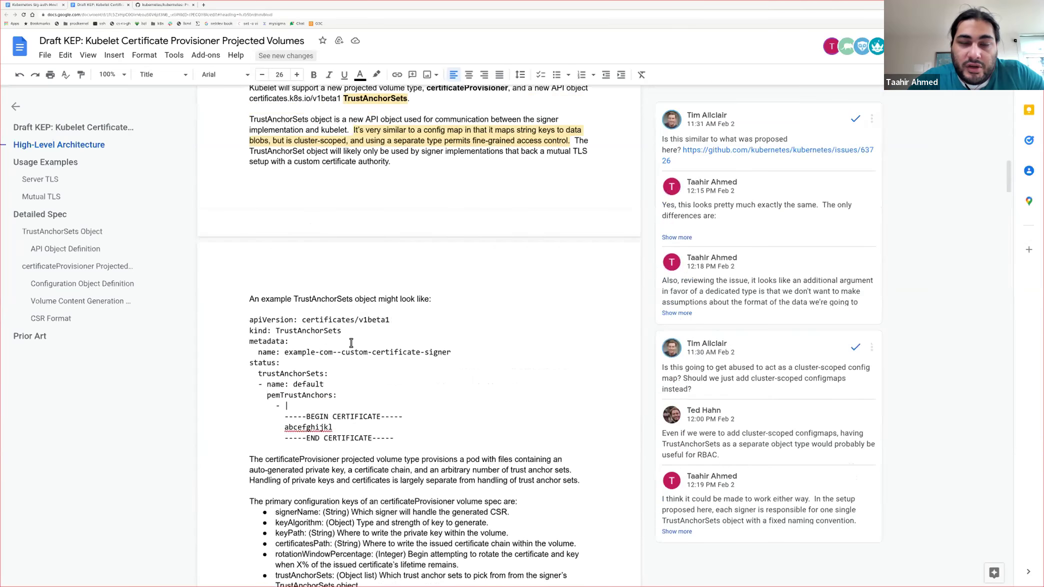
pyautogui.scroll(5, 351, 343)
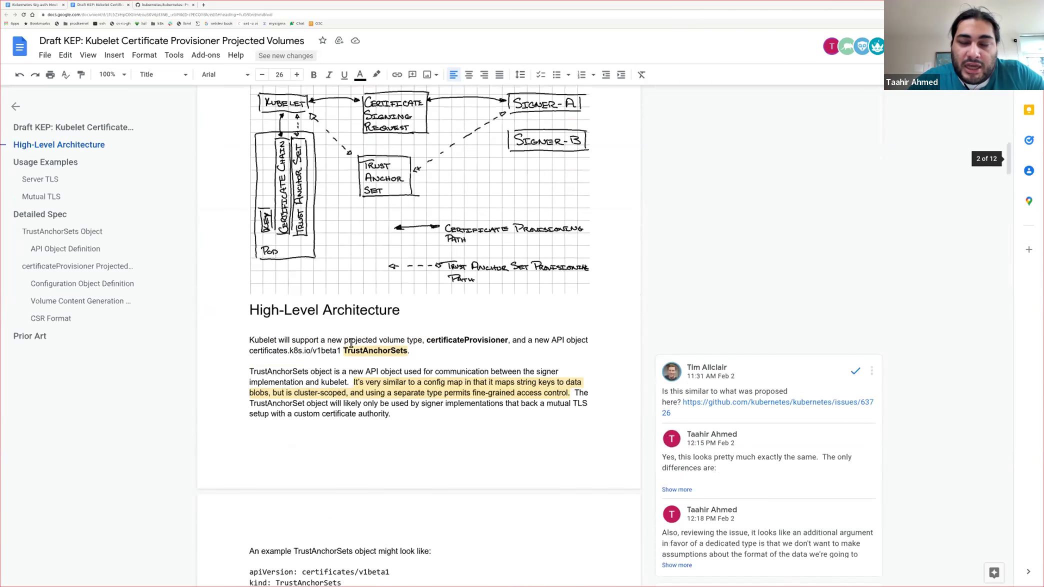
pyautogui.scroll(2, 351, 343)
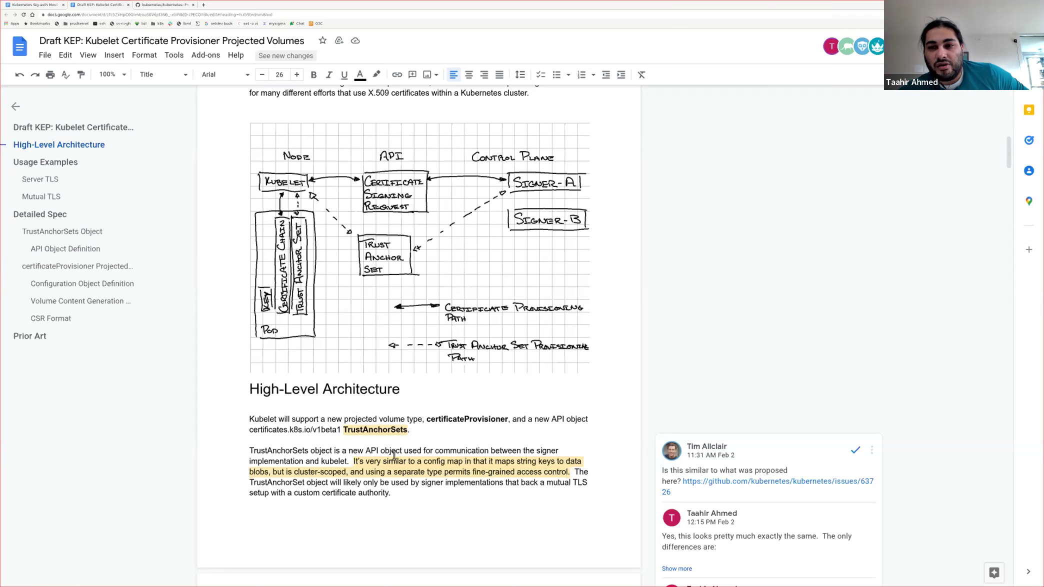
# Step: Select the word TrustAnchorSets at the start of the High-Level Architecture paragraph
pyautogui.doubleClick(266, 451)
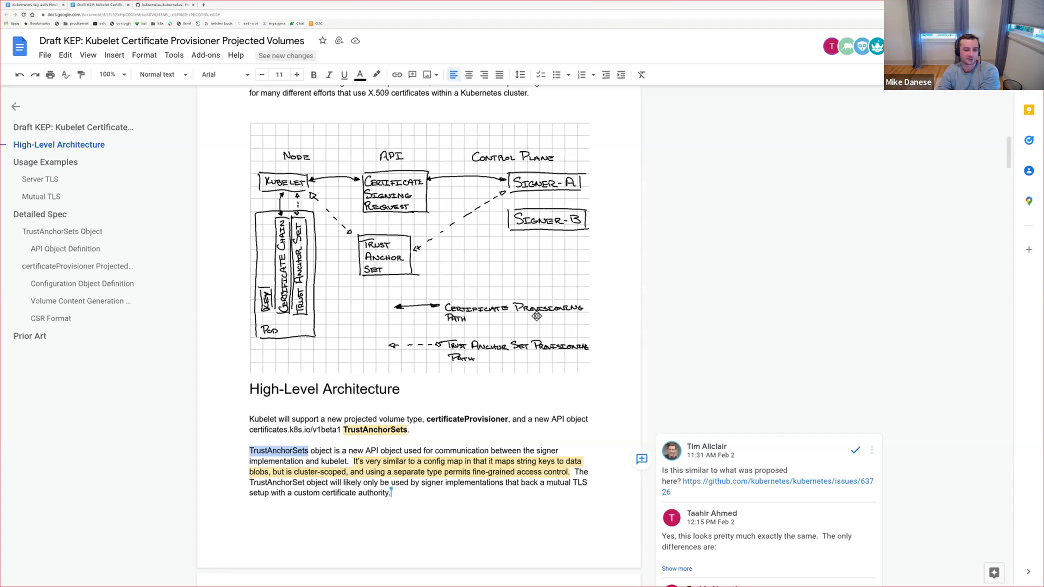
# Step: Scroll down through the Server TLS and Mutual TLS usage examples
pyautogui.scroll(-1, 426, 458)
pyautogui.scroll(-14, 426, 459)
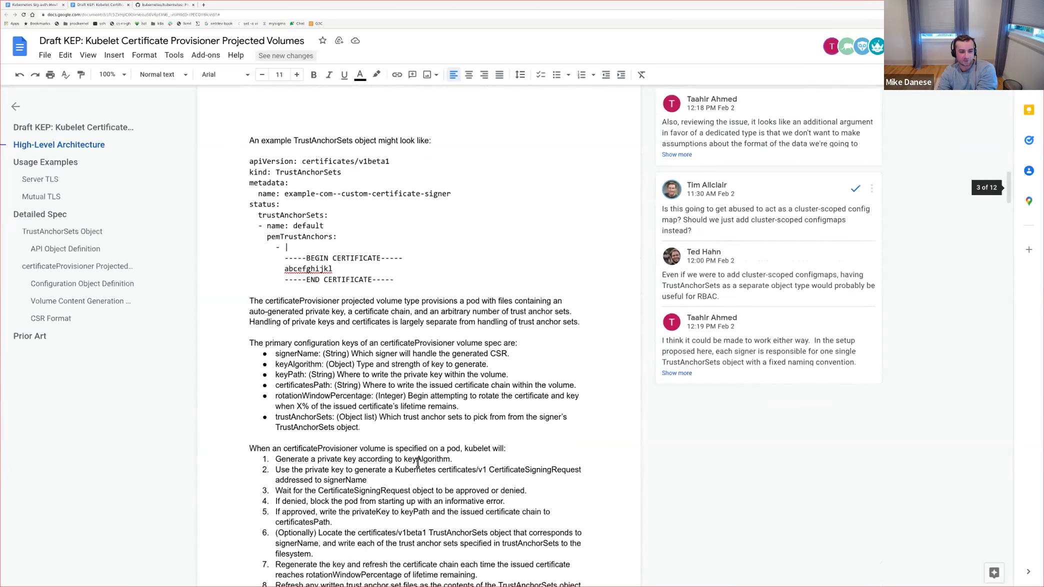
pyautogui.scroll(-8, 299, 460)
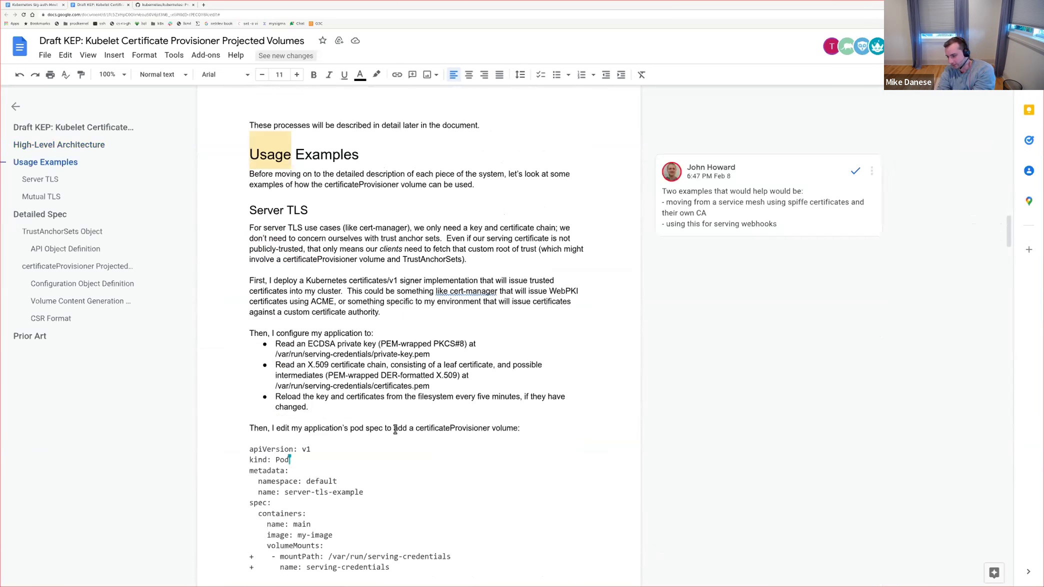
pyautogui.scroll(-1, 416, 403)
pyautogui.scroll(-2, 417, 403)
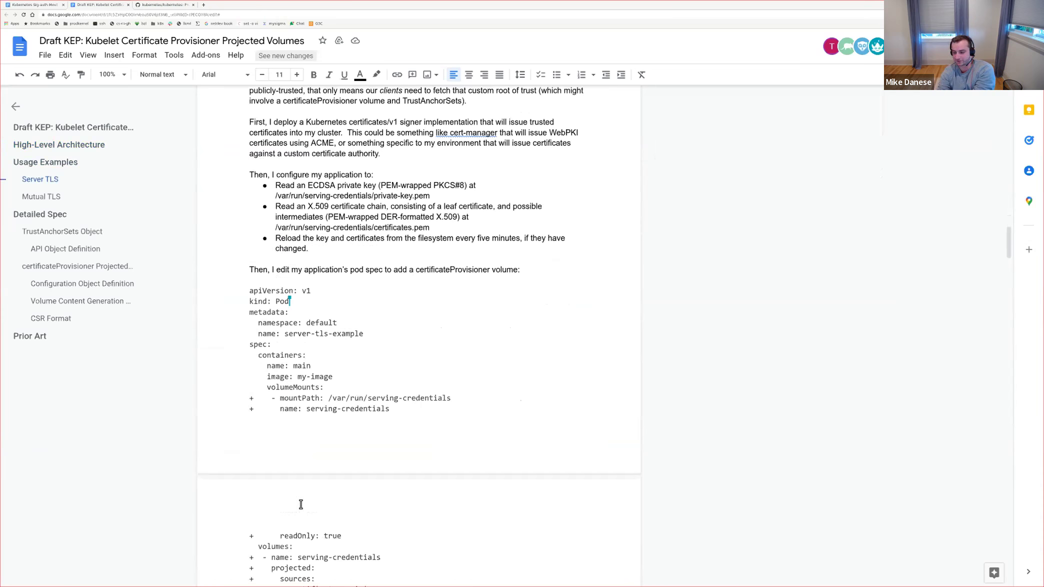
pyautogui.scroll(-2, 500, 450)
pyautogui.scroll(-2, 456, 461)
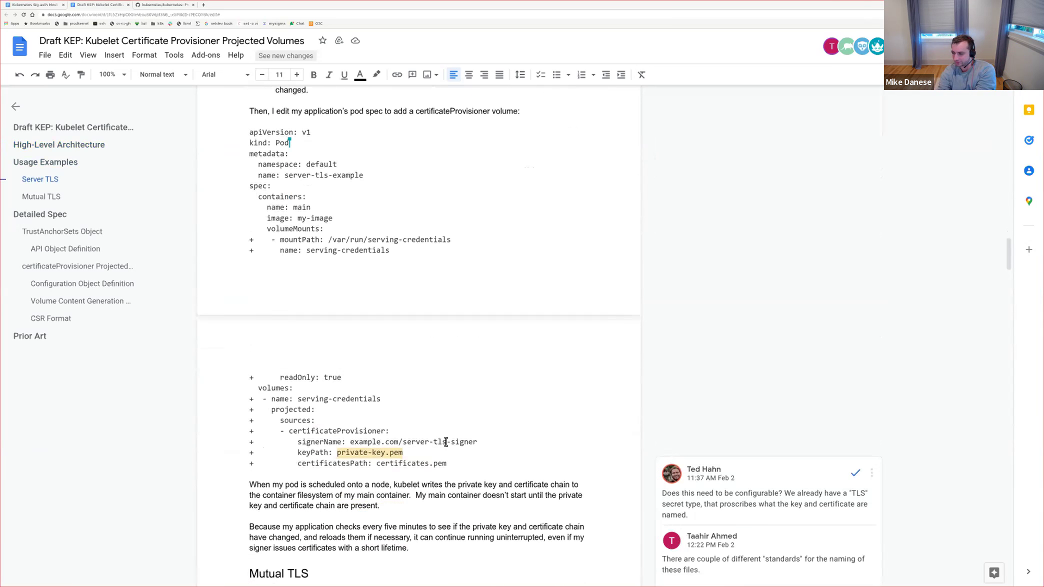
pyautogui.scroll(-1, 445, 416)
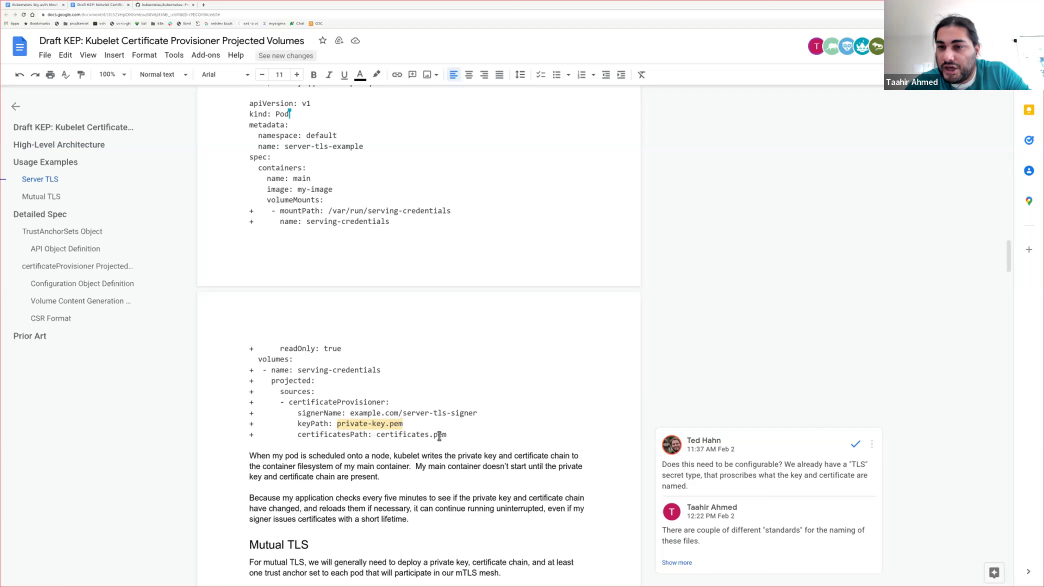
pyautogui.scroll(-5, 436, 434)
pyautogui.scroll(-6, 438, 436)
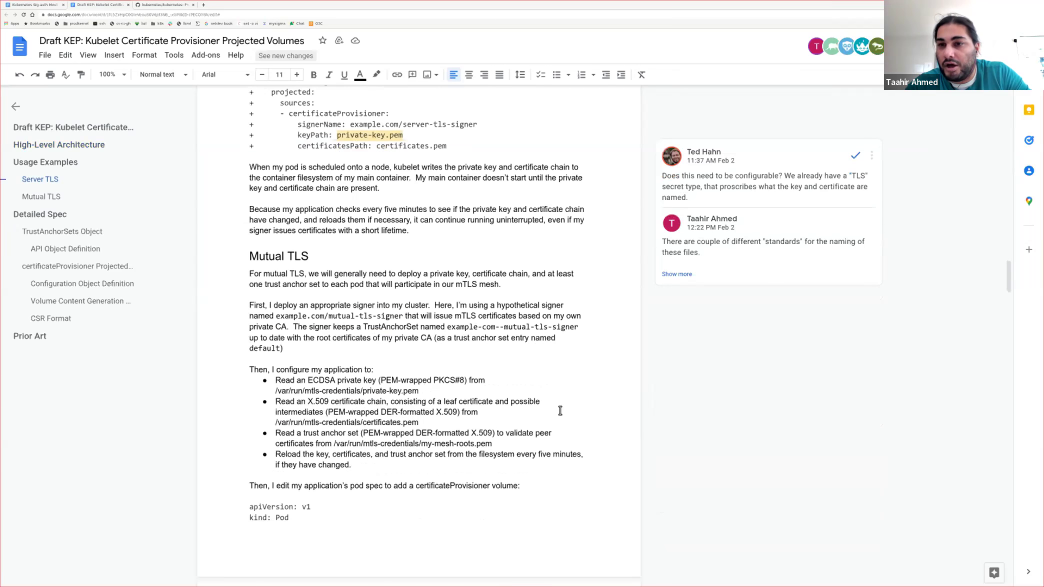
# Step: Continue to the TrustAnchorSets Object section and its one-object-per-signer naming rule
pyautogui.moveTo(1010, 280); pyautogui.dragTo(1010, 308)
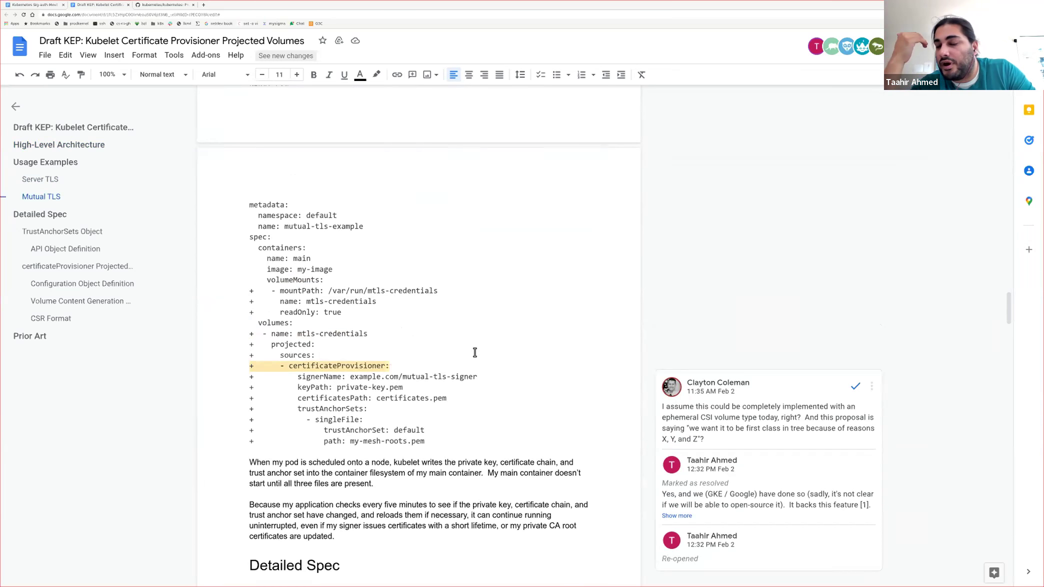
pyautogui.scroll(-3, 475, 356)
pyautogui.scroll(-9, 484, 370)
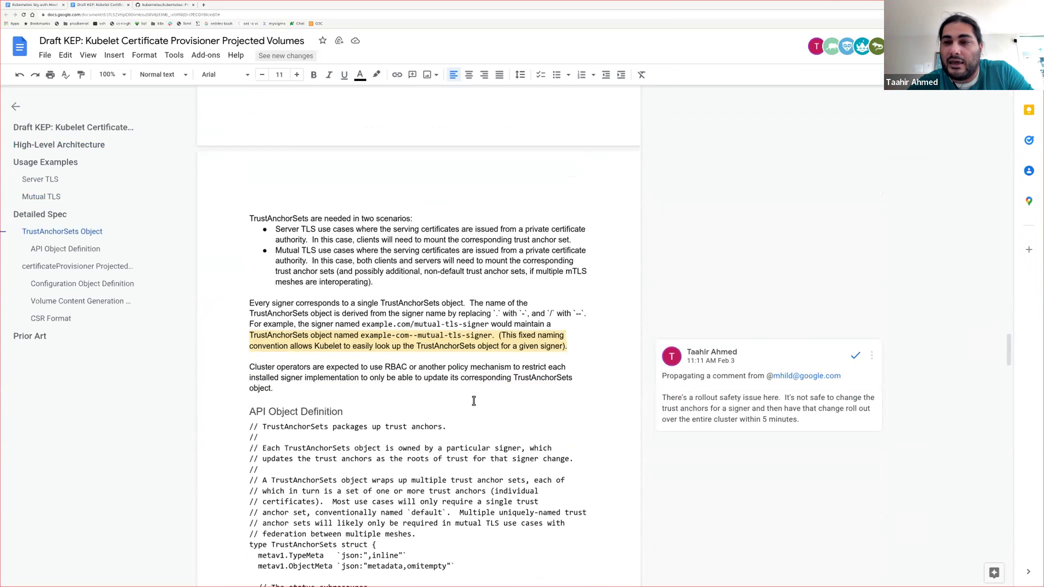
pyautogui.scroll(-1, 474, 400)
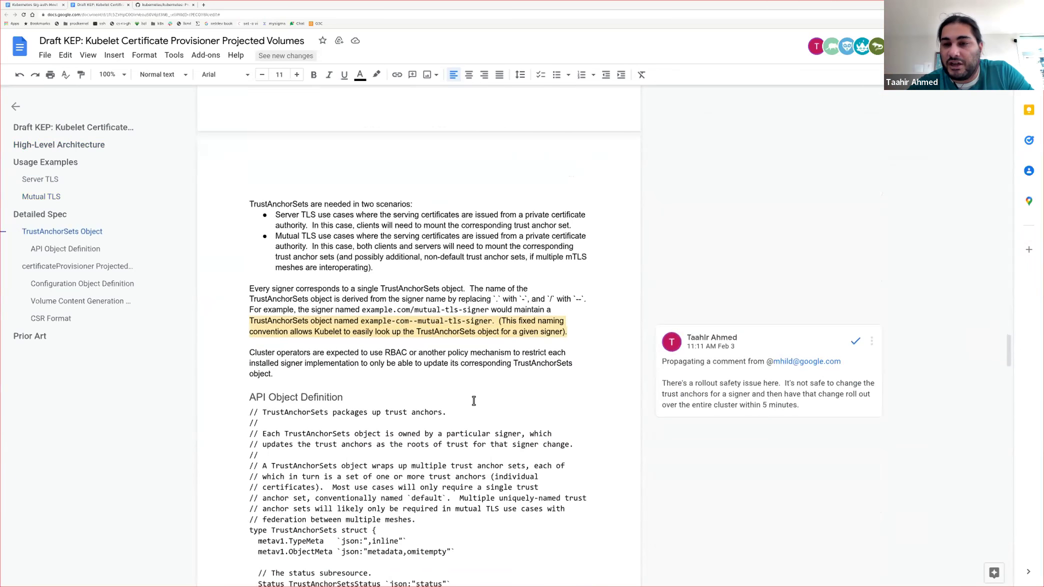
# Step: Move down to the Configuration Object Definition's RotationWindowPercentage field and key algorithm structs
pyautogui.scroll(-3, 500, 392)
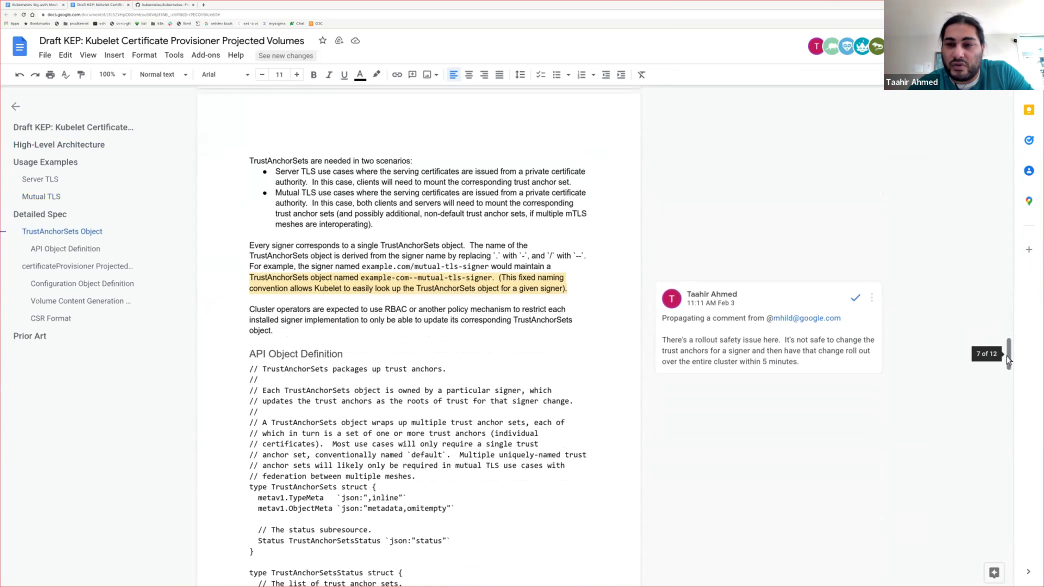
pyautogui.moveTo(1009, 358); pyautogui.dragTo(982, 431)
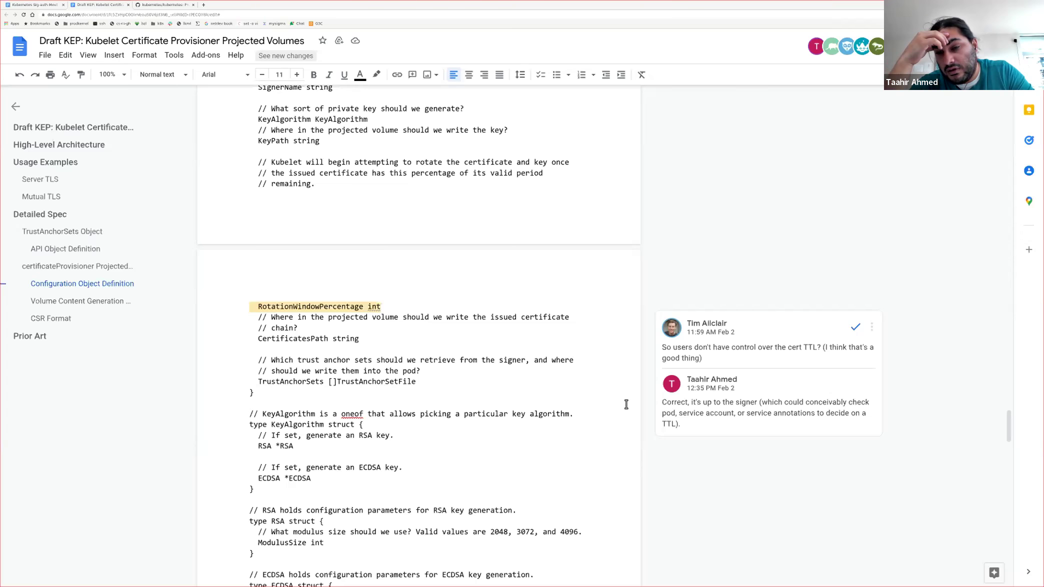
# Step: Bring the FlatFile struct's Name and Path fields and the Volume Content Generation & Refresh heading into view
pyautogui.scroll(-3, 623, 405)
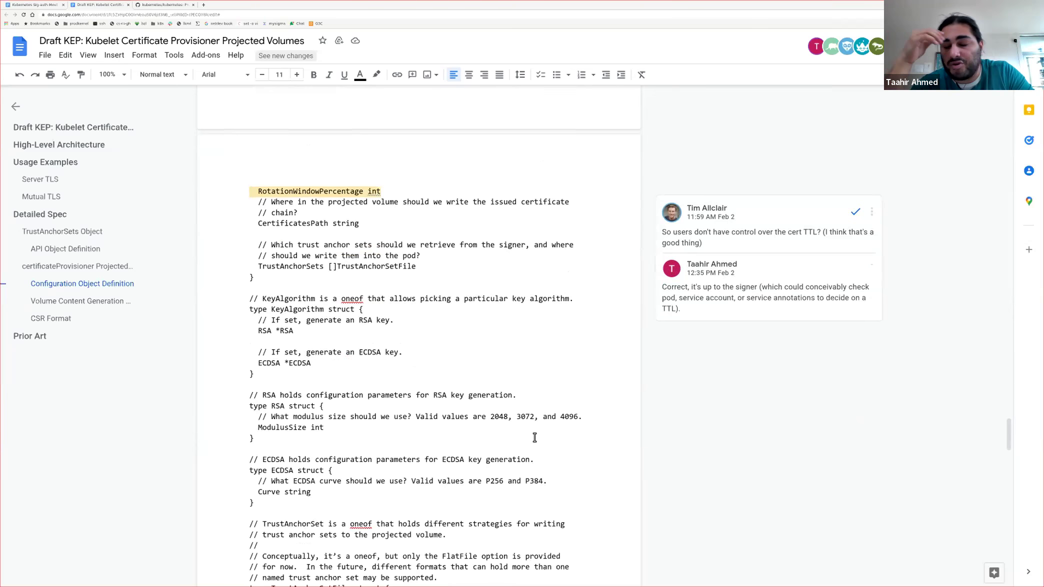
pyautogui.scroll(-1, 534, 437)
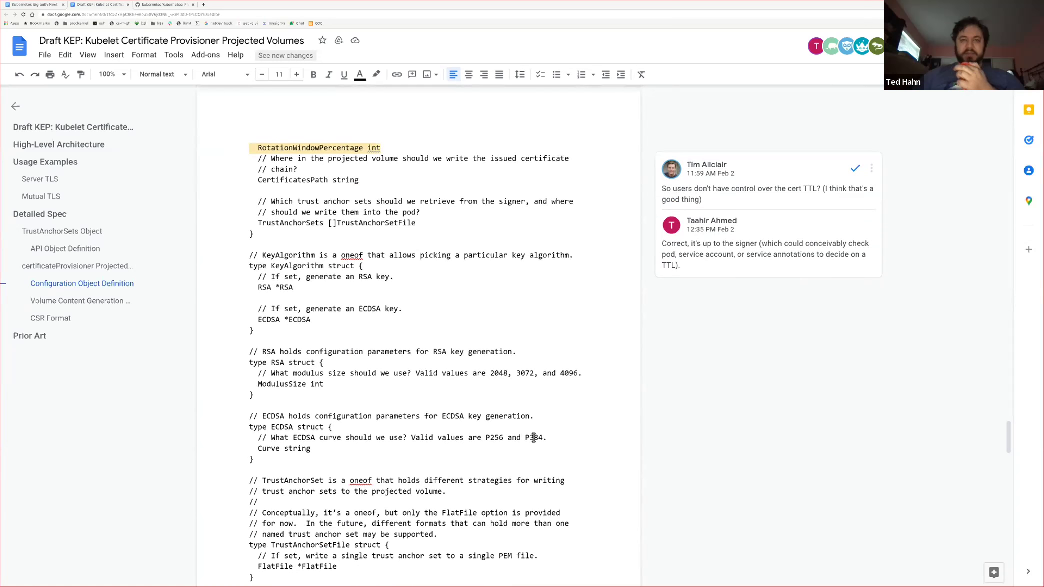
pyautogui.scroll(-3, 534, 437)
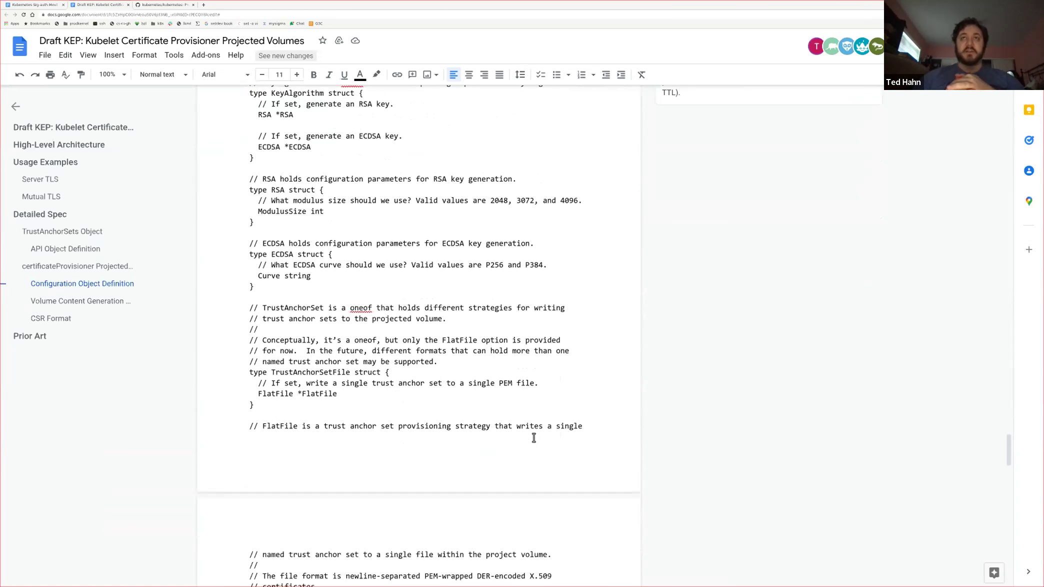
pyautogui.scroll(-3, 535, 438)
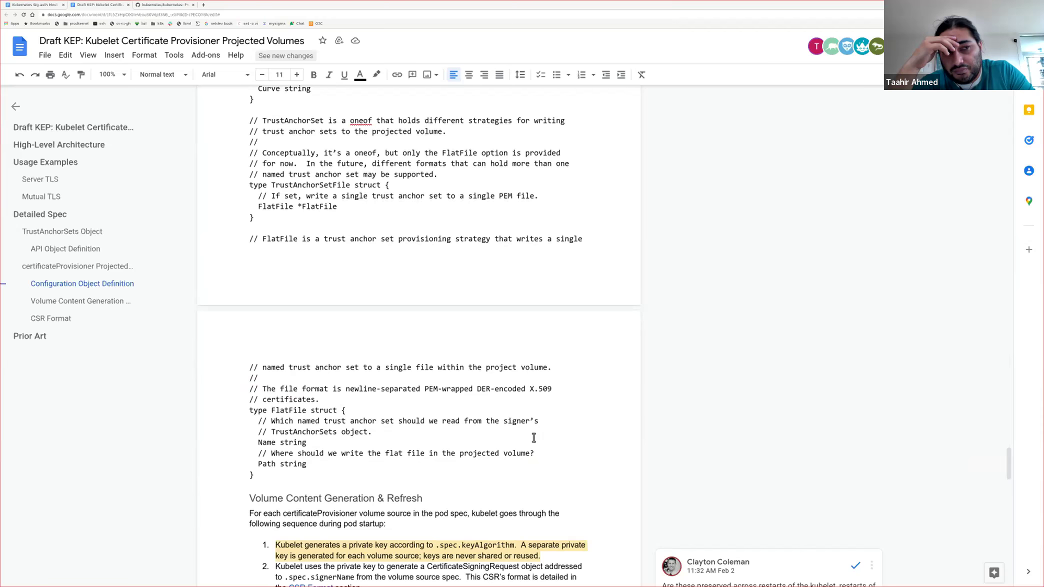
# Step: Skim the numbered refresh steps, then return to the KeyAlgorithm, RSA and ECDSA structs
pyautogui.scroll(-2, 534, 437)
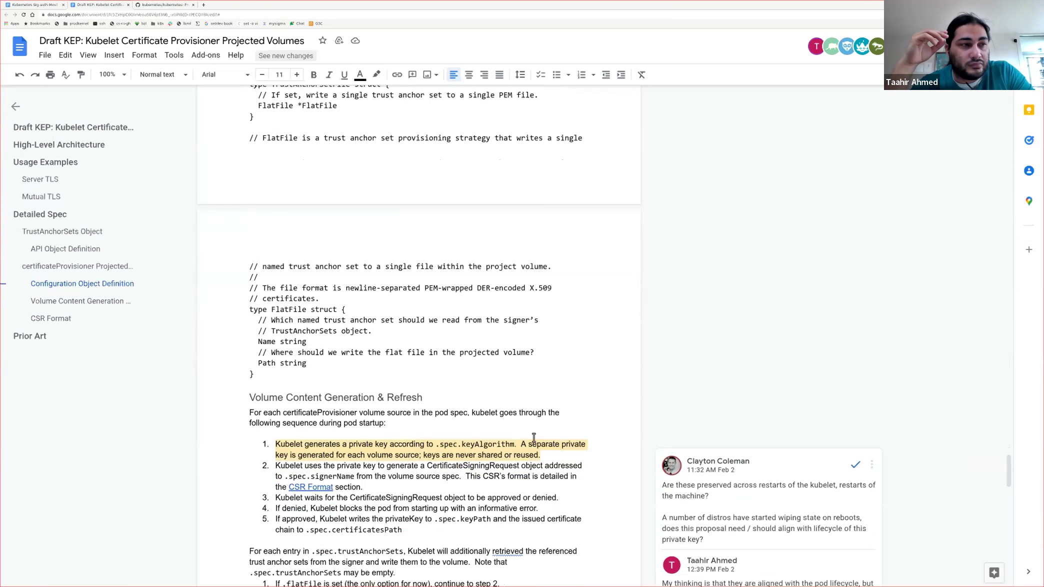
pyautogui.scroll(-2, 534, 437)
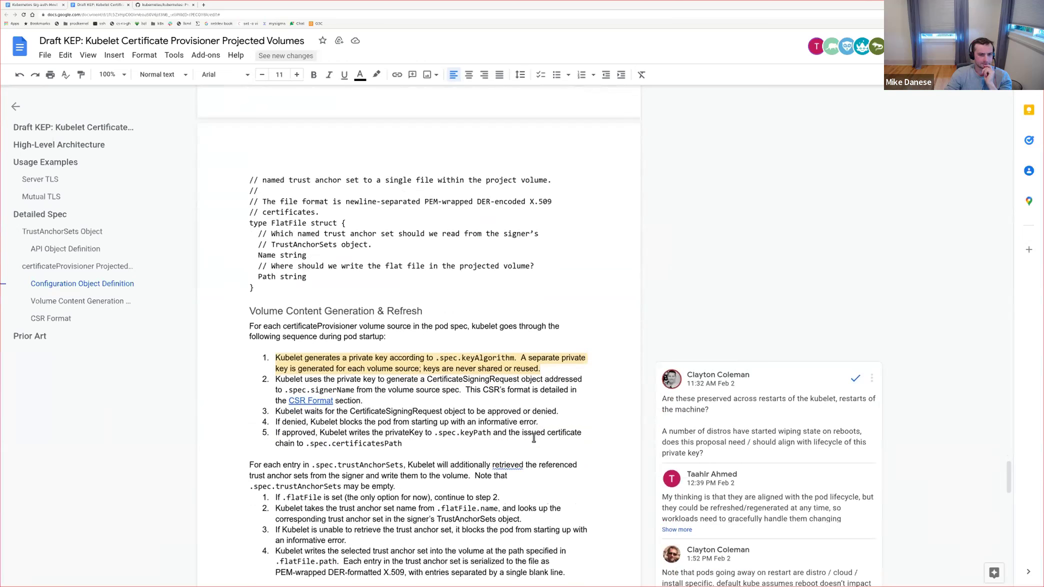
pyautogui.scroll(-4, 534, 438)
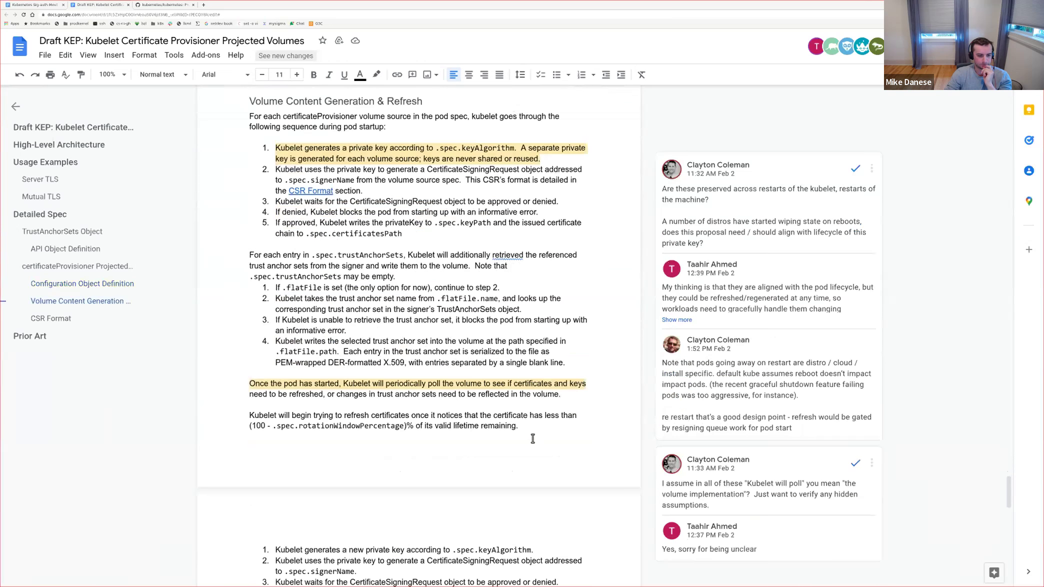
pyautogui.scroll(-2, 533, 438)
pyautogui.scroll(10, 339, 491)
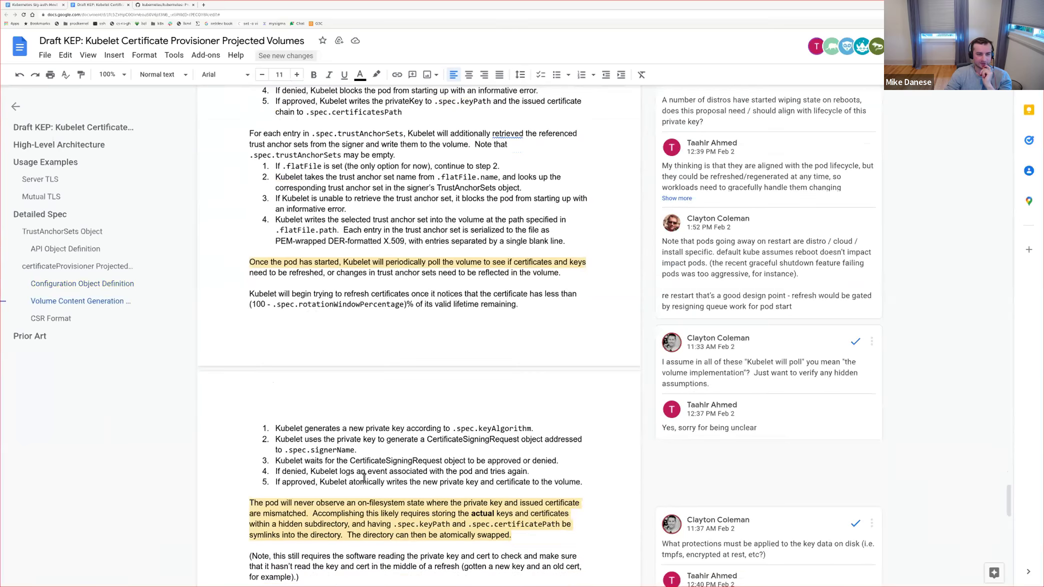
pyautogui.scroll(6, 391, 385)
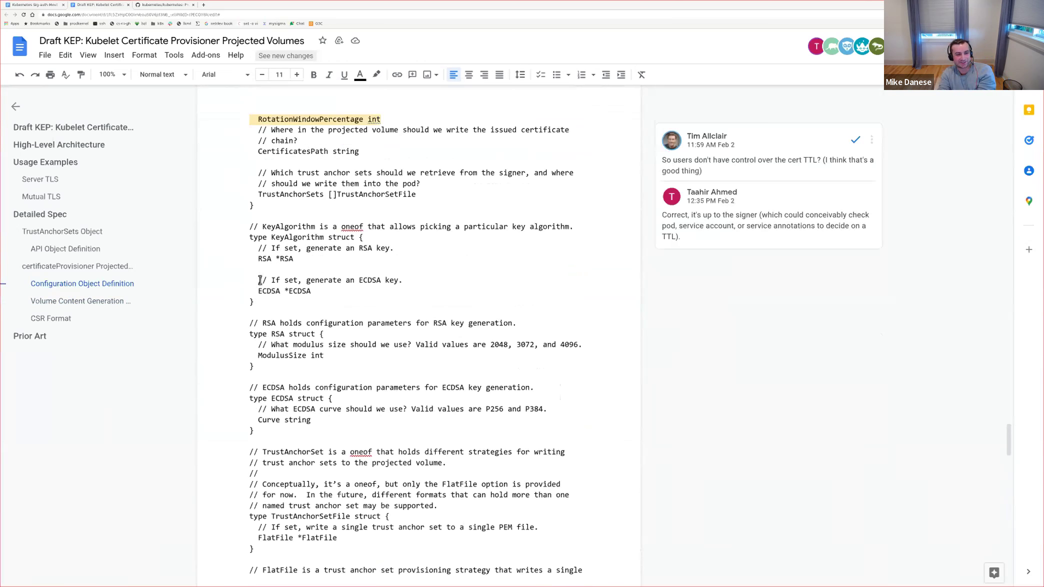
# Step: Activate the comment thread on refresh step 1 about keys surviving kubelet or machine restarts
pyautogui.scroll(-3, 408, 416)
pyautogui.scroll(-2, 321, 440)
pyautogui.scroll(-2, 291, 536)
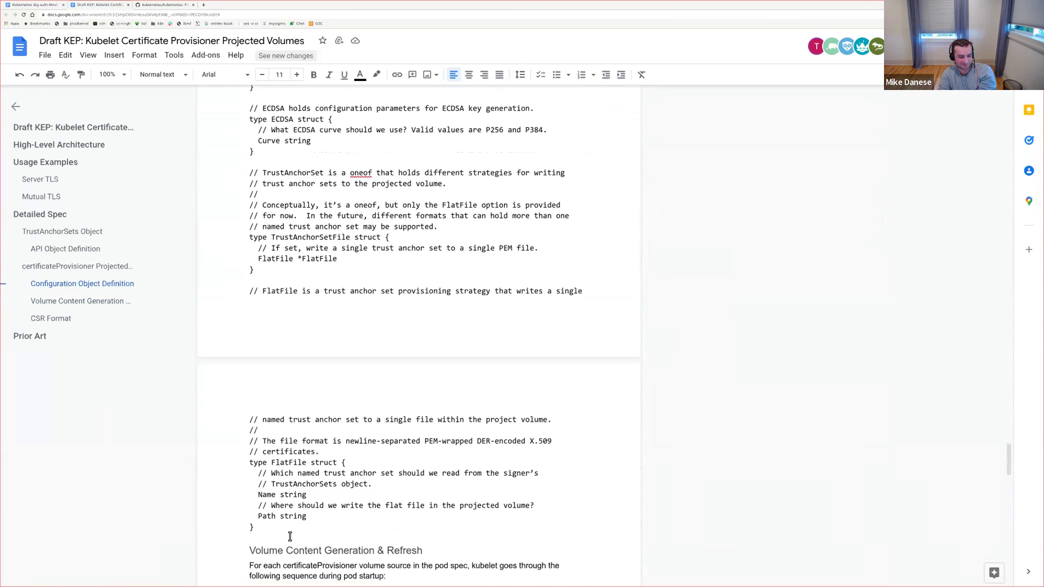
pyautogui.click(290, 523)
pyautogui.scroll(-2, 306, 504)
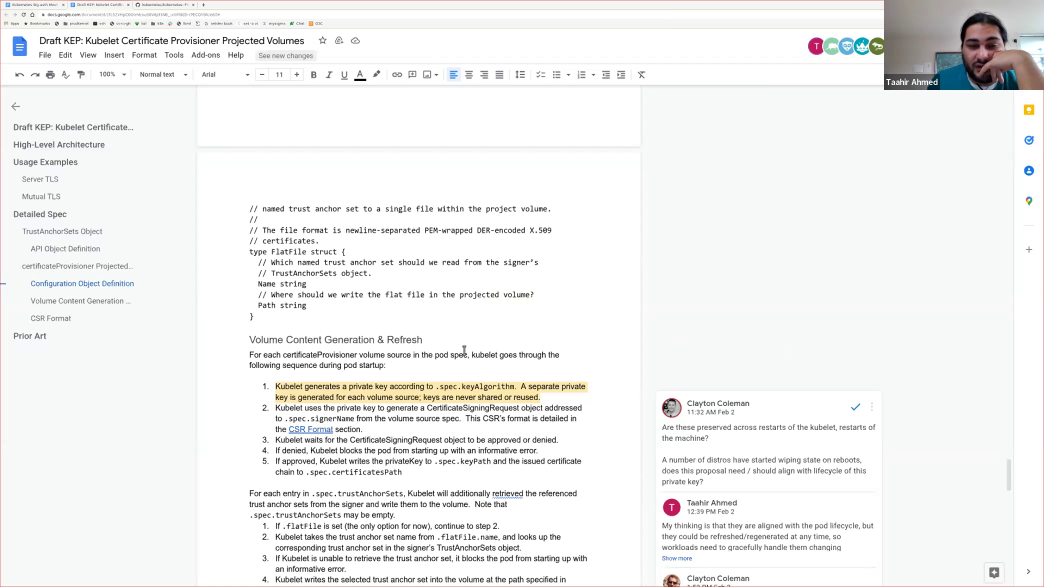
# Step: Return to Detailed Spec and select TrustAnchorSets in the TrustAnchorSets Object heading
pyautogui.scroll(4, 450, 346)
pyautogui.scroll(12, 429, 339)
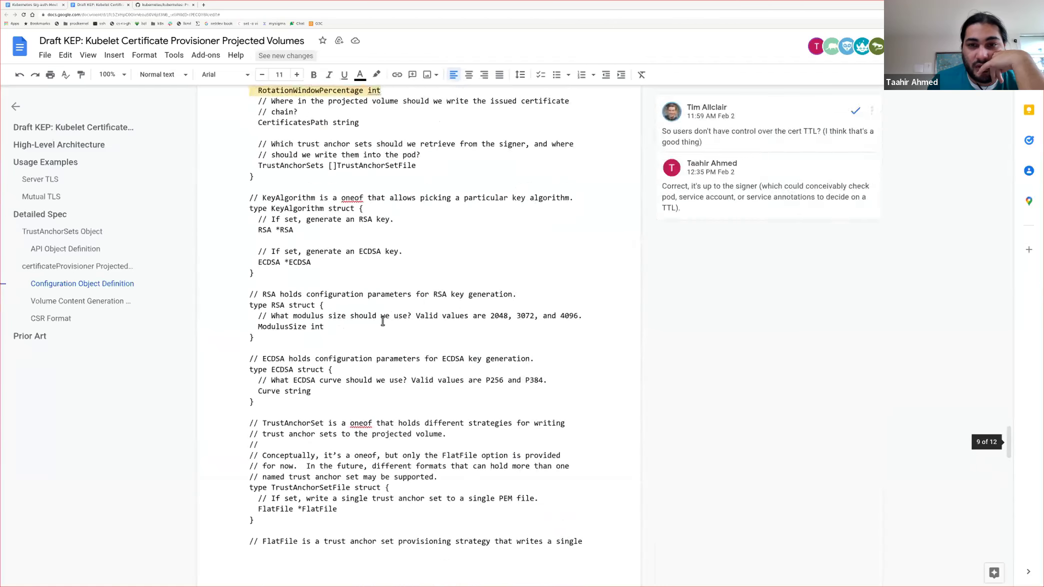
pyautogui.scroll(10, 472, 264)
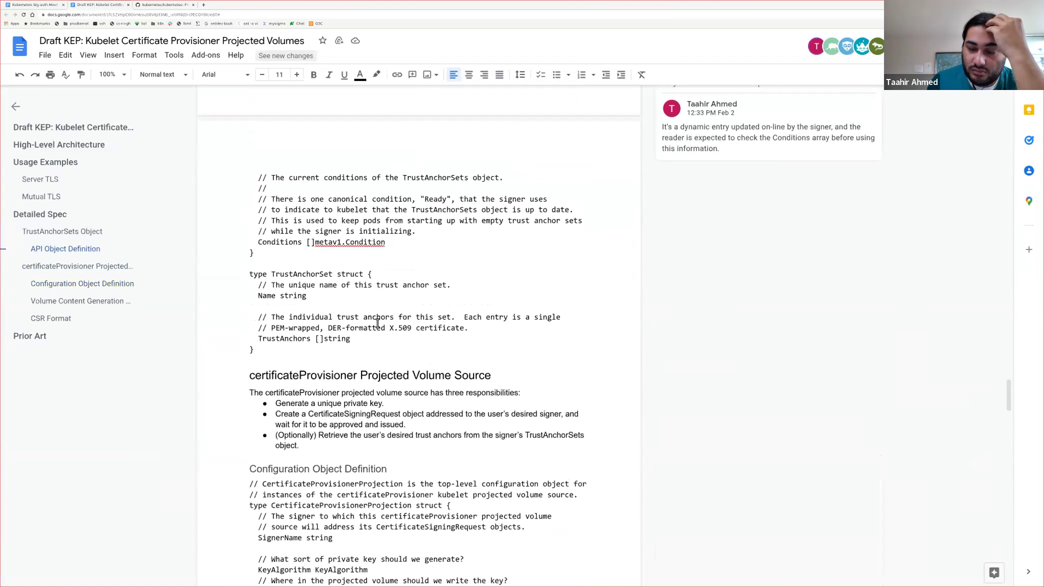
pyautogui.scroll(9, 372, 330)
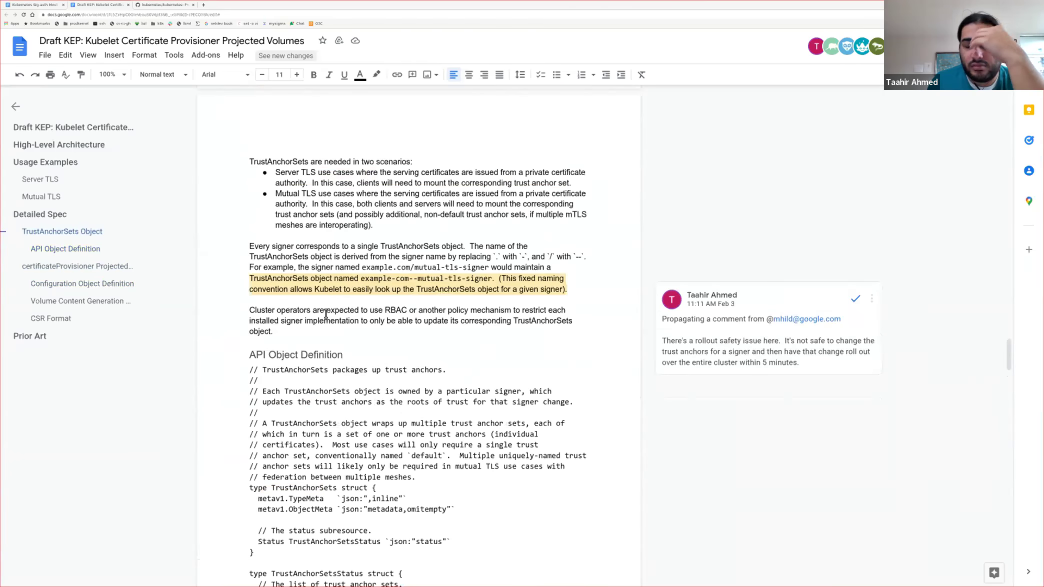
pyautogui.scroll(2, 316, 327)
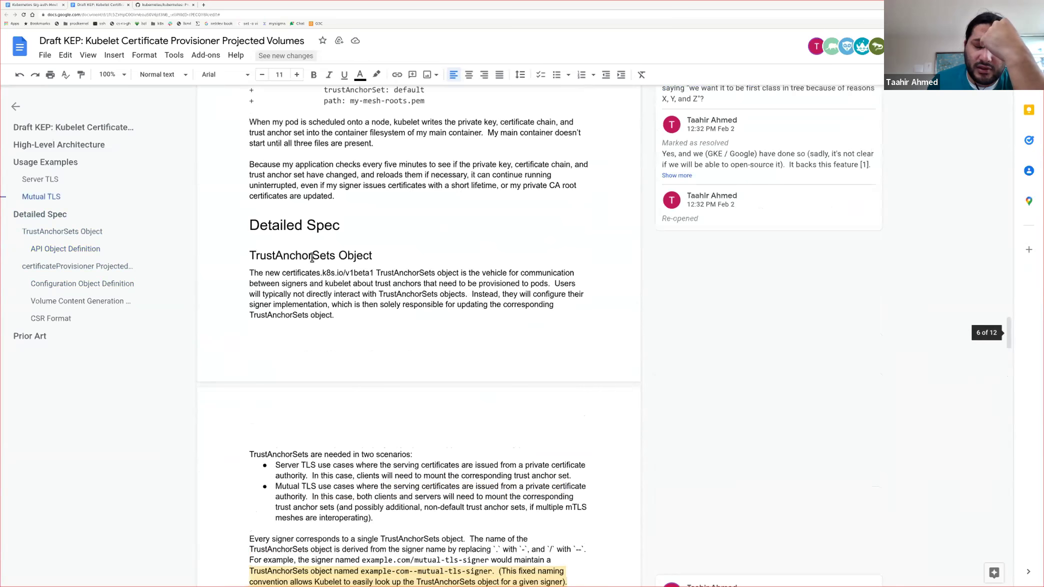
pyautogui.doubleClick(312, 256)
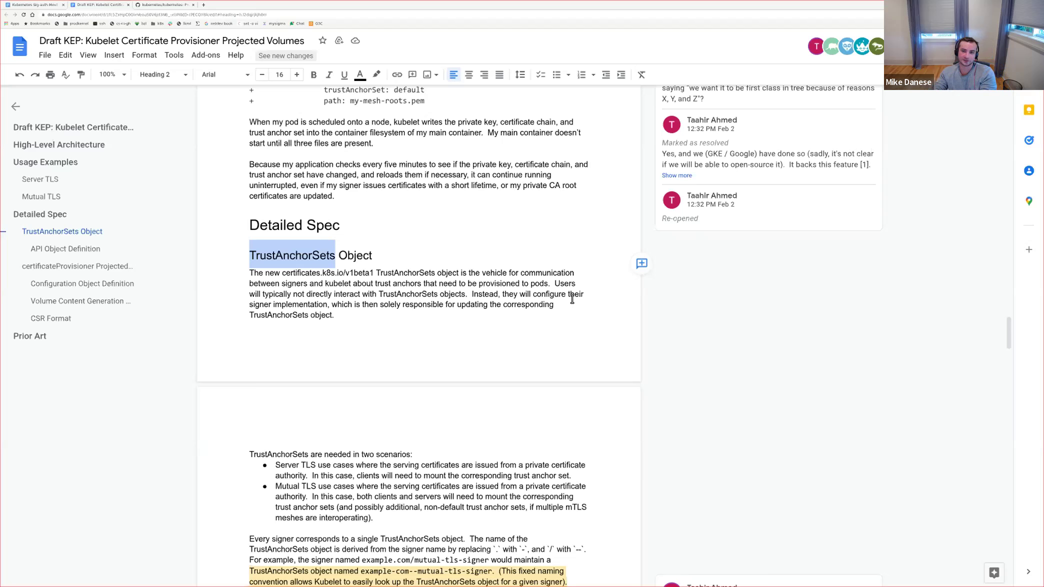
# Step: Move down to the certificateProvisioner Configuration Object Definition and close the kubernetes GitHub browser tab
pyautogui.scroll(-4, 580, 457)
pyautogui.scroll(-8, 581, 453)
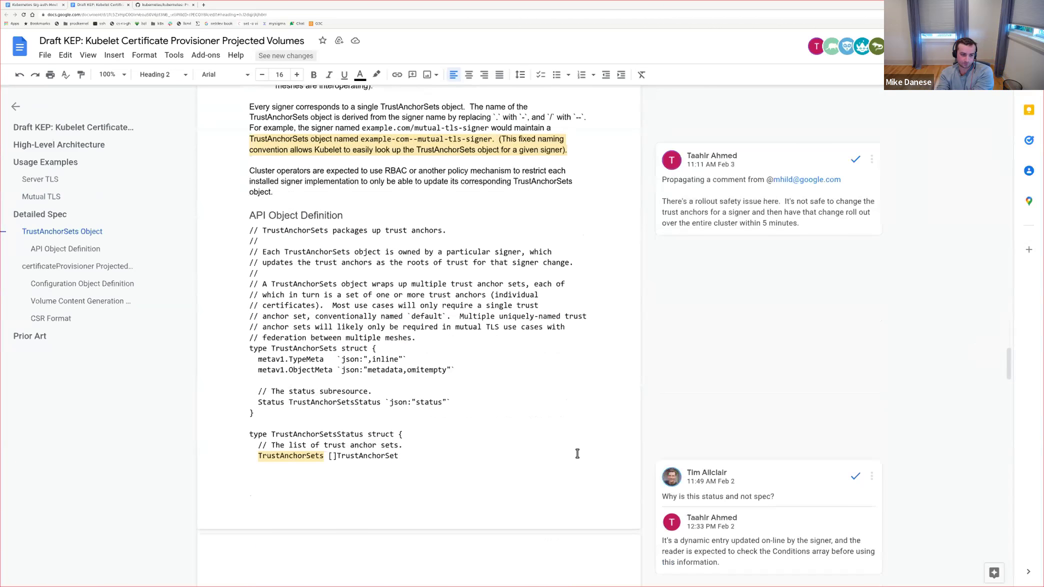
pyautogui.scroll(-2, 576, 453)
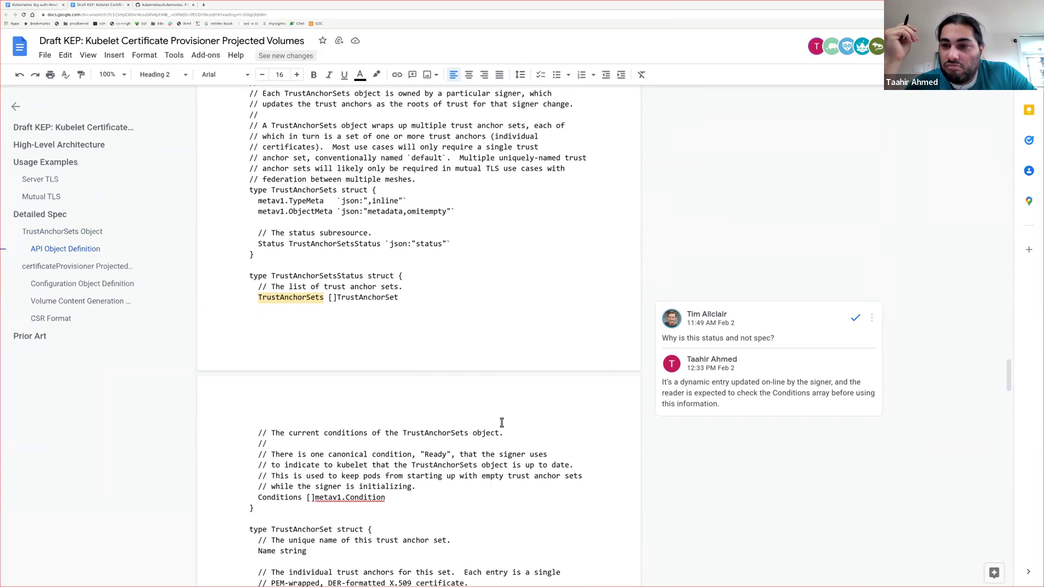
pyautogui.scroll(-6, 588, 301)
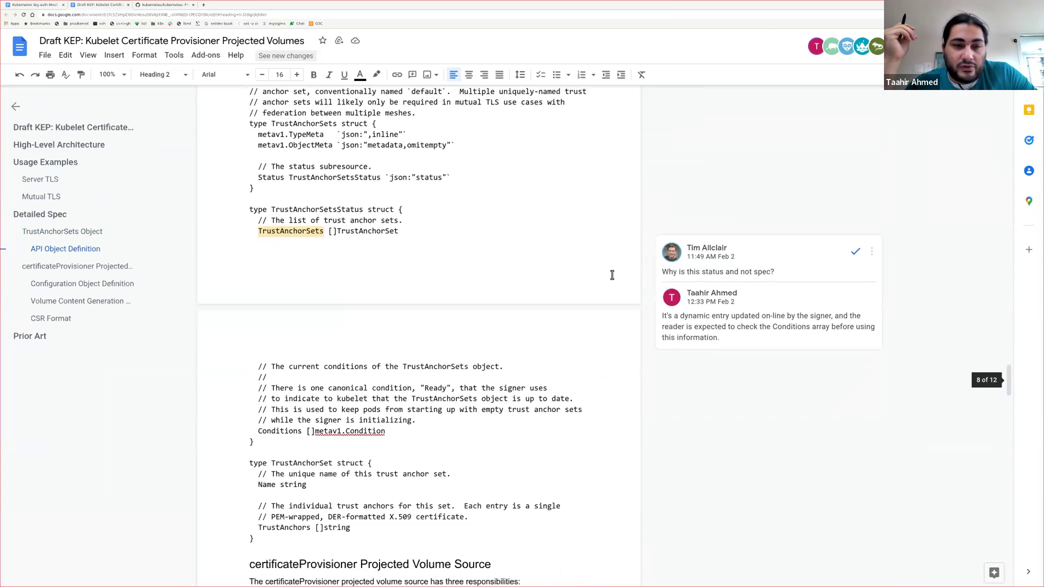
pyautogui.scroll(-3, 611, 274)
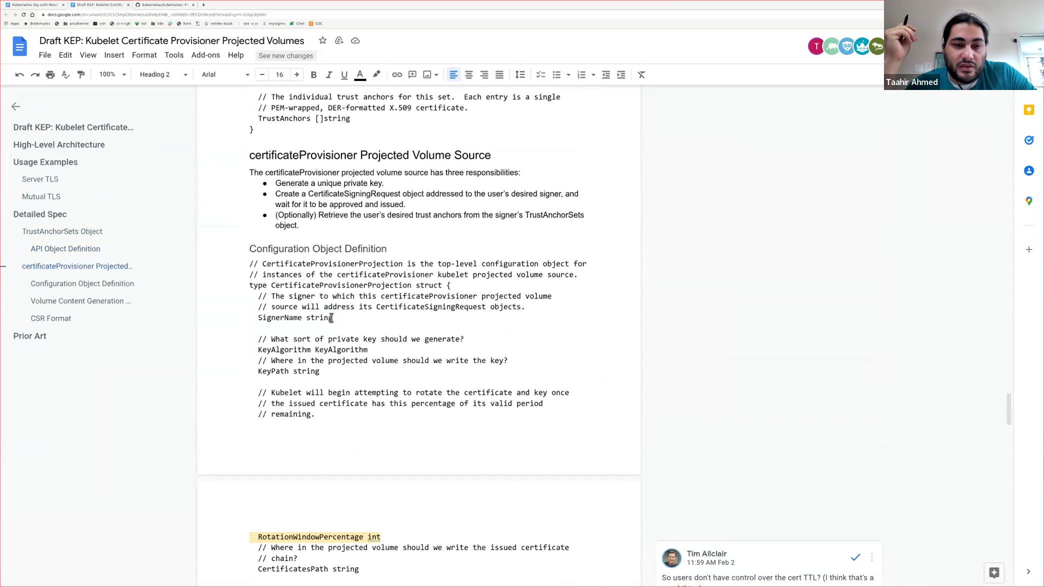
pyautogui.scroll(-1, 413, 382)
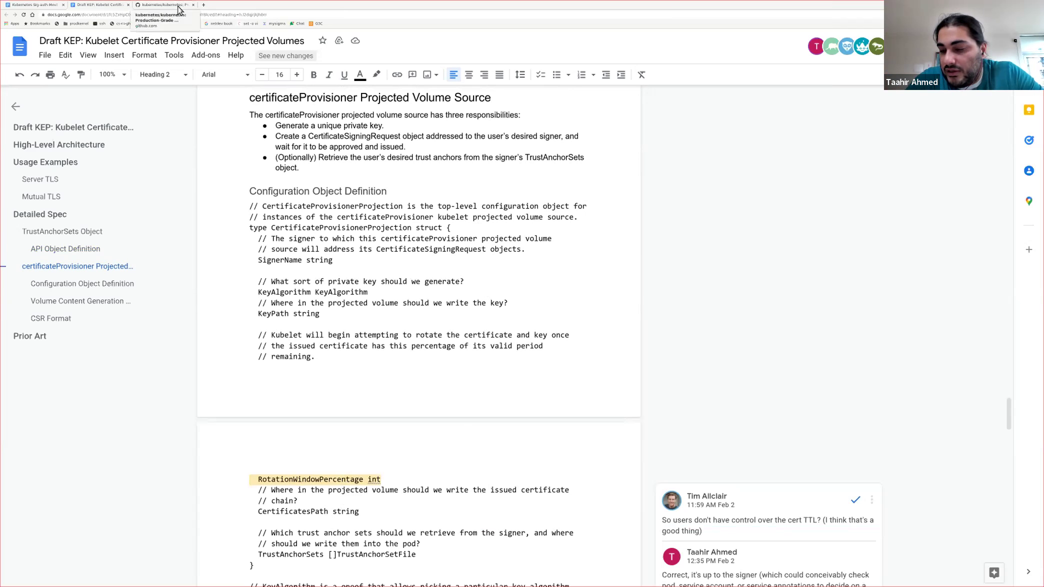
pyautogui.middleClick(178, 9)
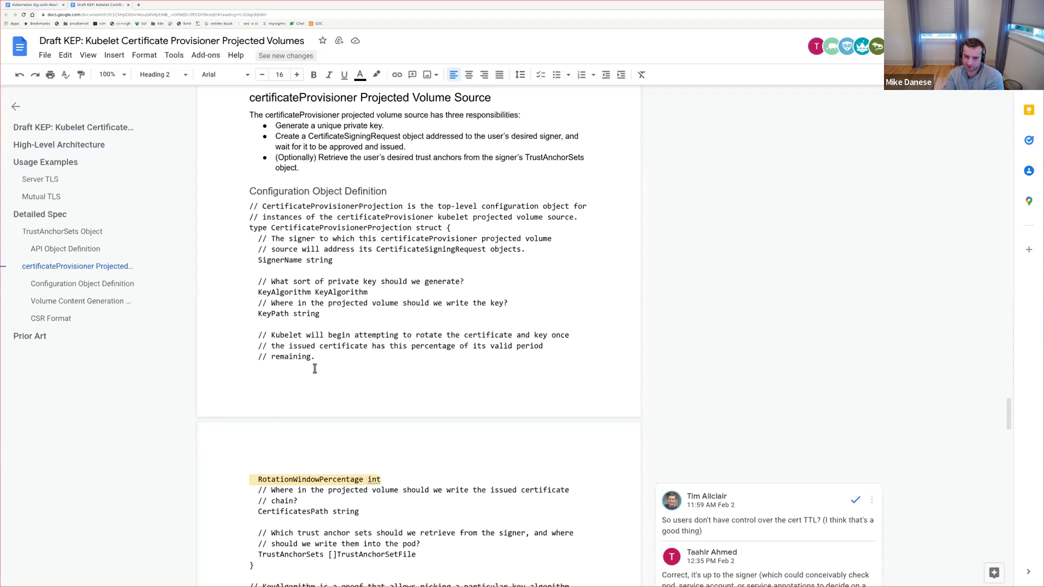
pyautogui.click(329, 357)
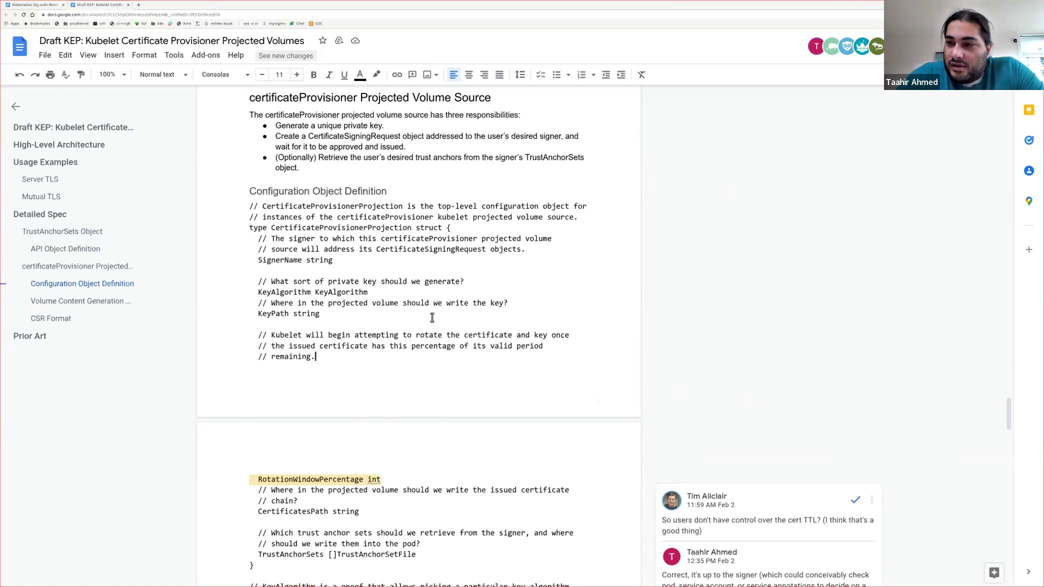
# Step: Scroll up to the TrustAnchorSets Object heading and select the word TrustAnchorSets
pyautogui.scroll(4, 408, 300)
pyautogui.scroll(15, 361, 249)
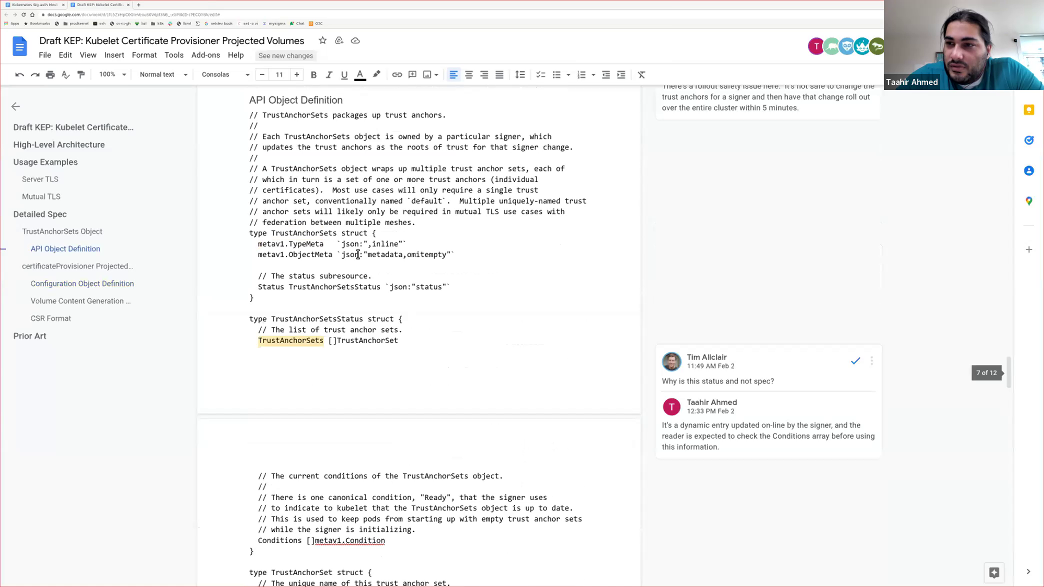
pyautogui.scroll(5, 324, 256)
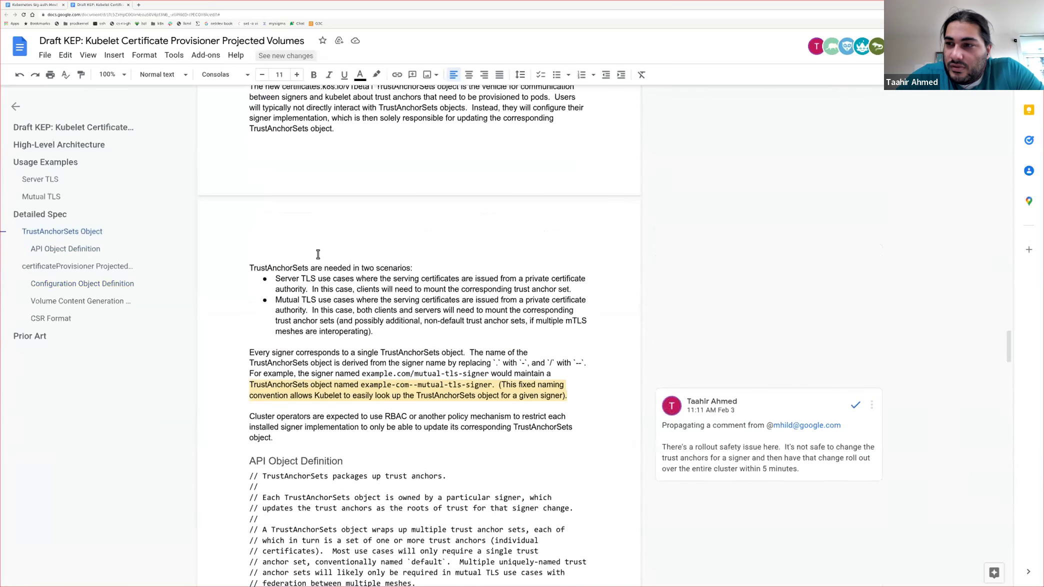
pyautogui.doubleClick(297, 300)
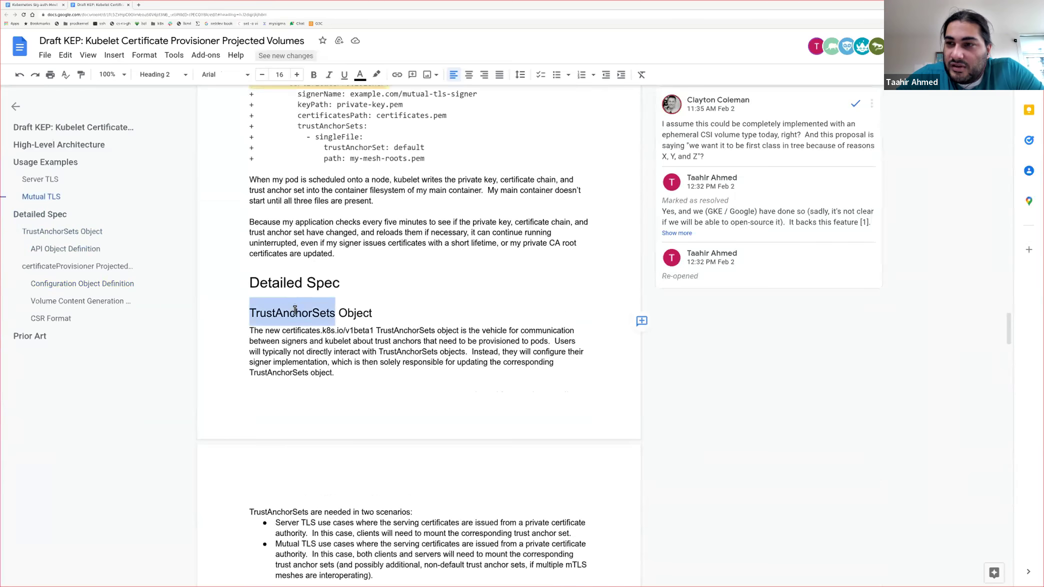
pyautogui.scroll(4, 320, 320)
pyautogui.scroll(12, 381, 346)
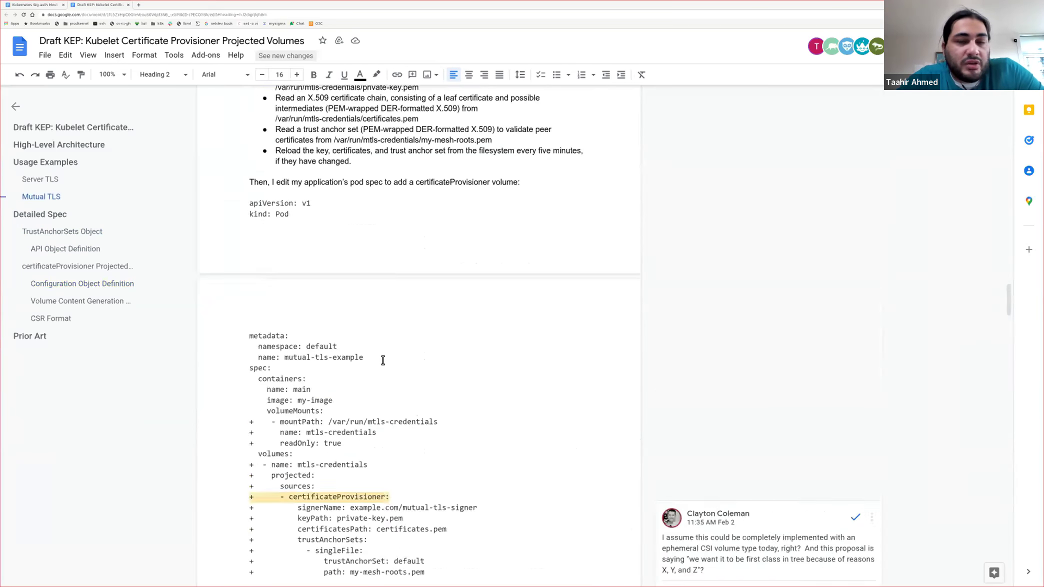
pyautogui.scroll(6, 405, 345)
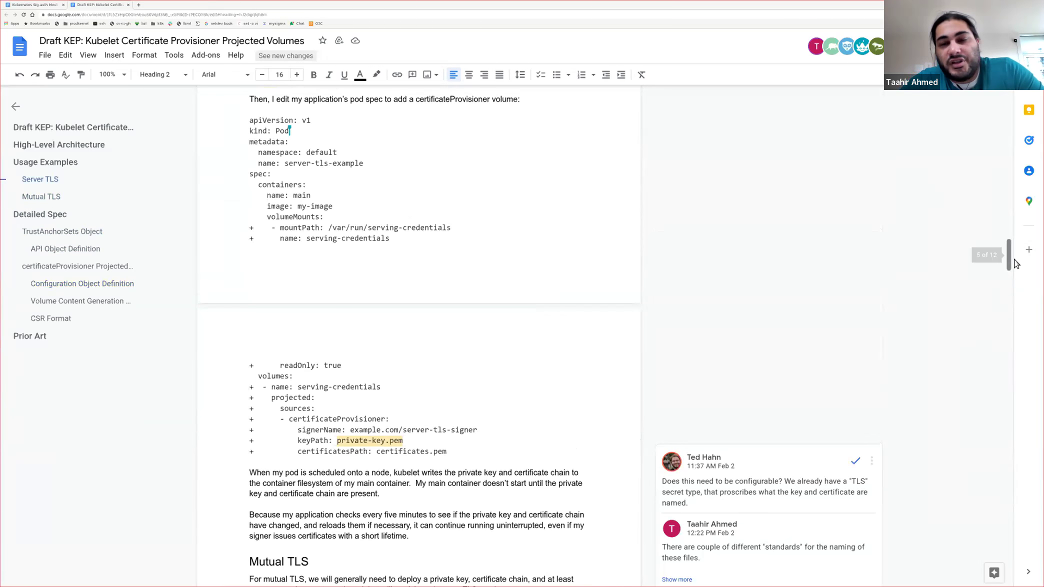
pyautogui.moveTo(1015, 253); pyautogui.dragTo(953, 328)
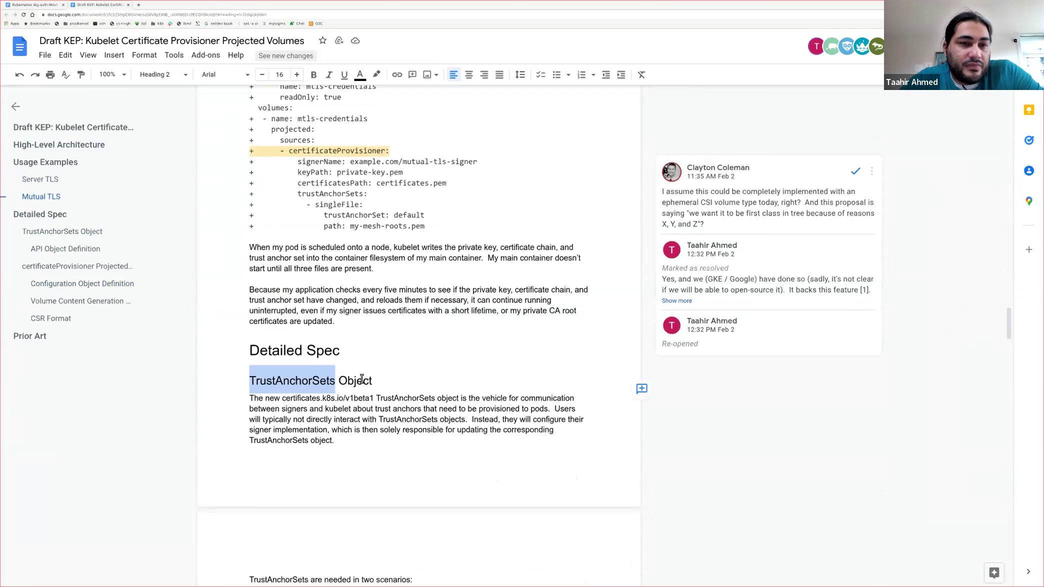
# Step: Comment 'I want to reference this from a dynamic webhook configuration instead of embedding a blob of PEM data'
pyautogui.click(642, 390)
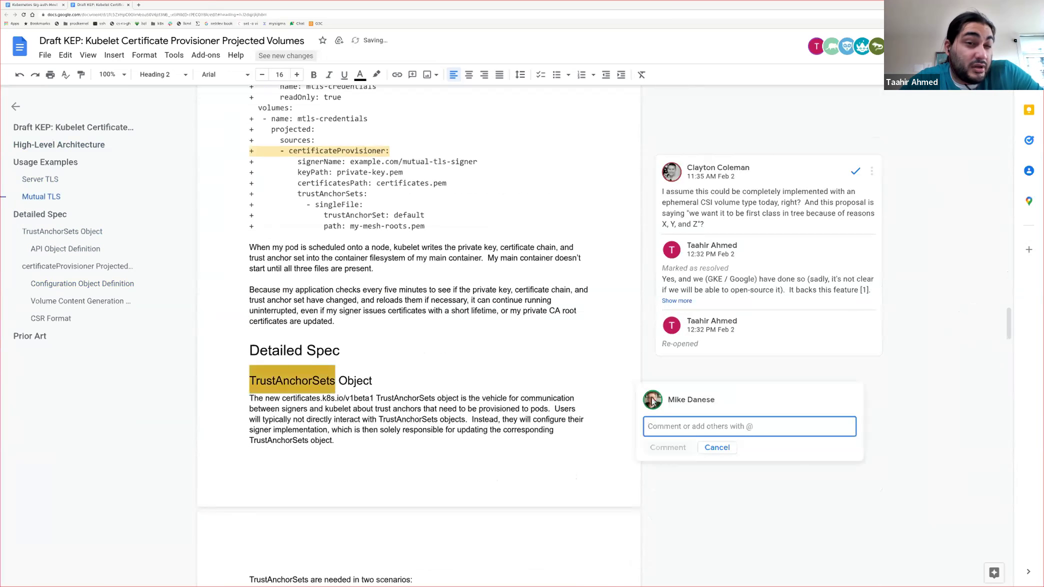
pyautogui.write('I want to ')
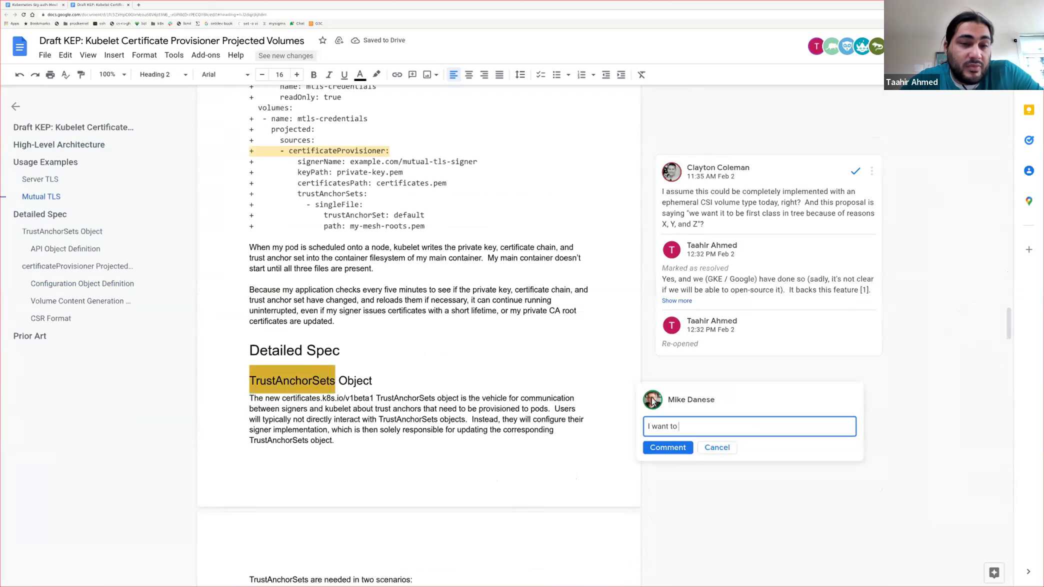
pyautogui.write('reference t')
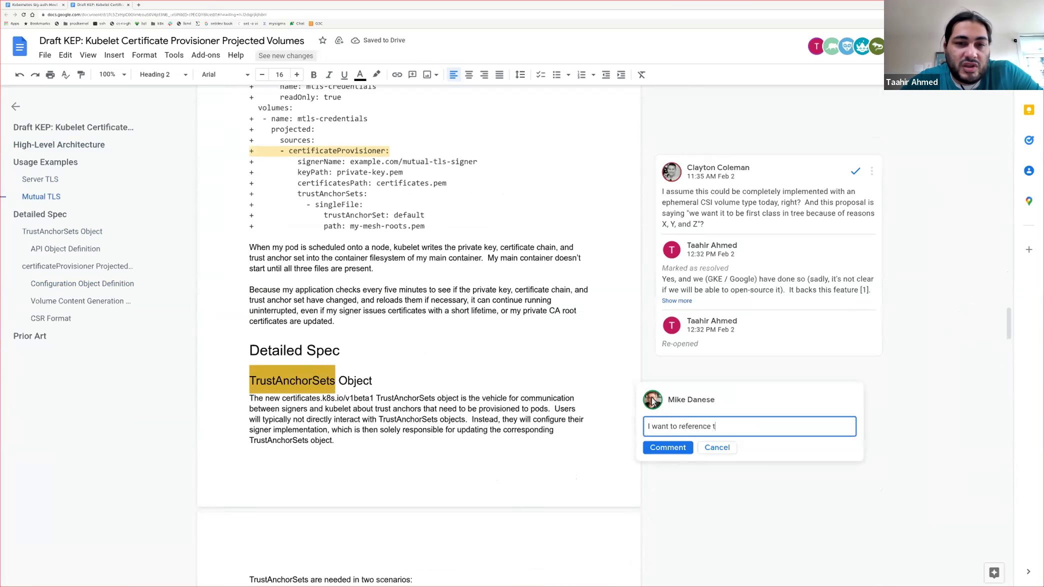
pyautogui.write('his from ')
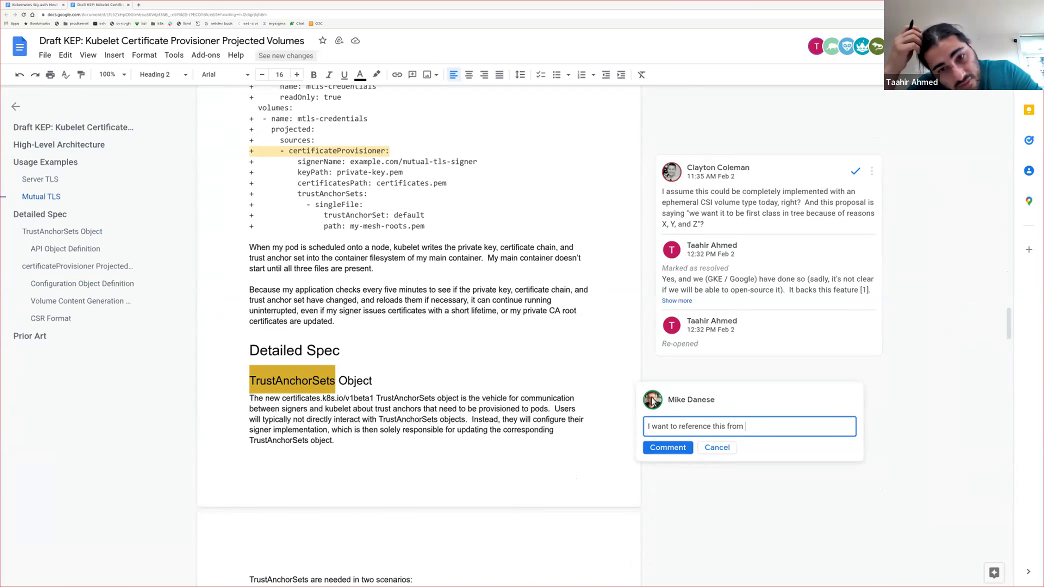
pyautogui.write('dynami')
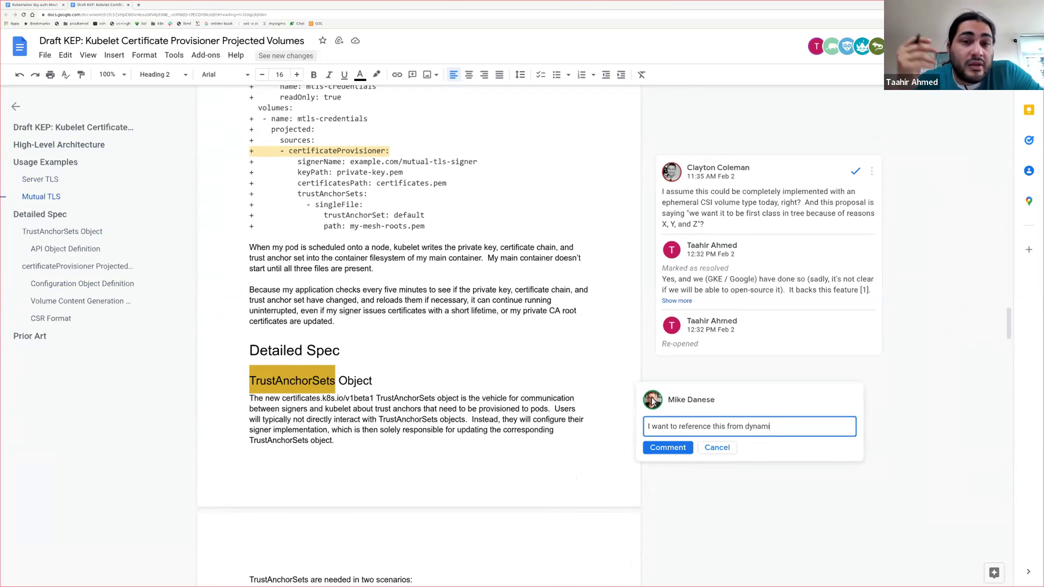
pyautogui.hotkey('ctrl', 'Left')
pyautogui.write('a')
pyautogui.press('End')
pyautogui.write('c webhook config')
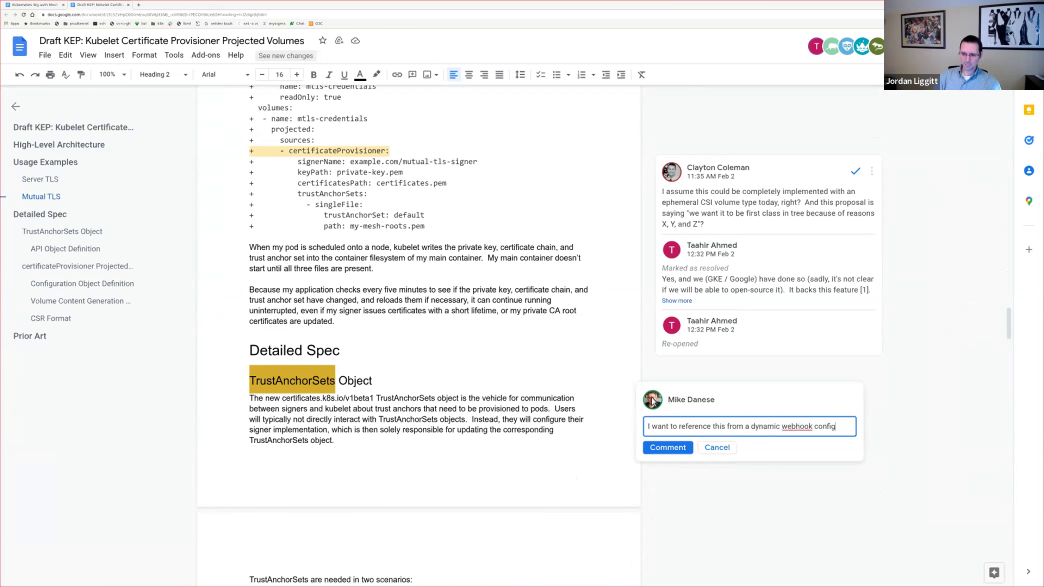
pyautogui.write('uration')
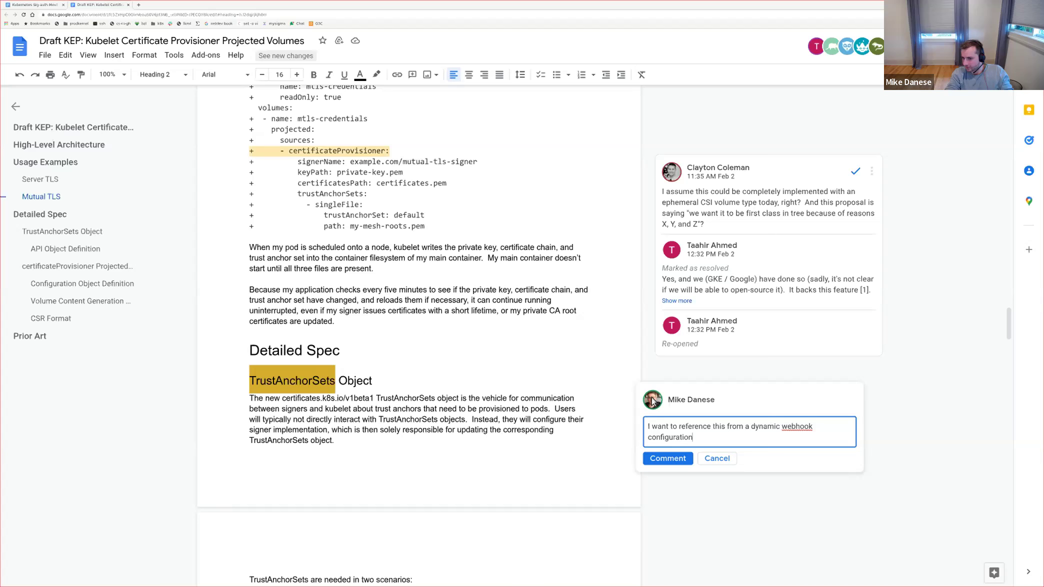
pyautogui.write('instea')
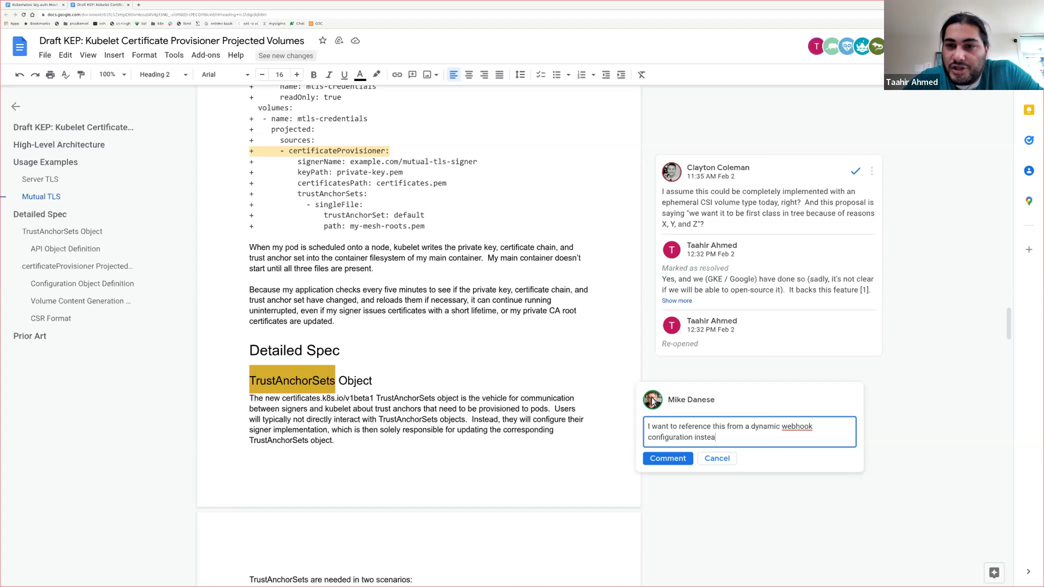
pyautogui.write('d of ')
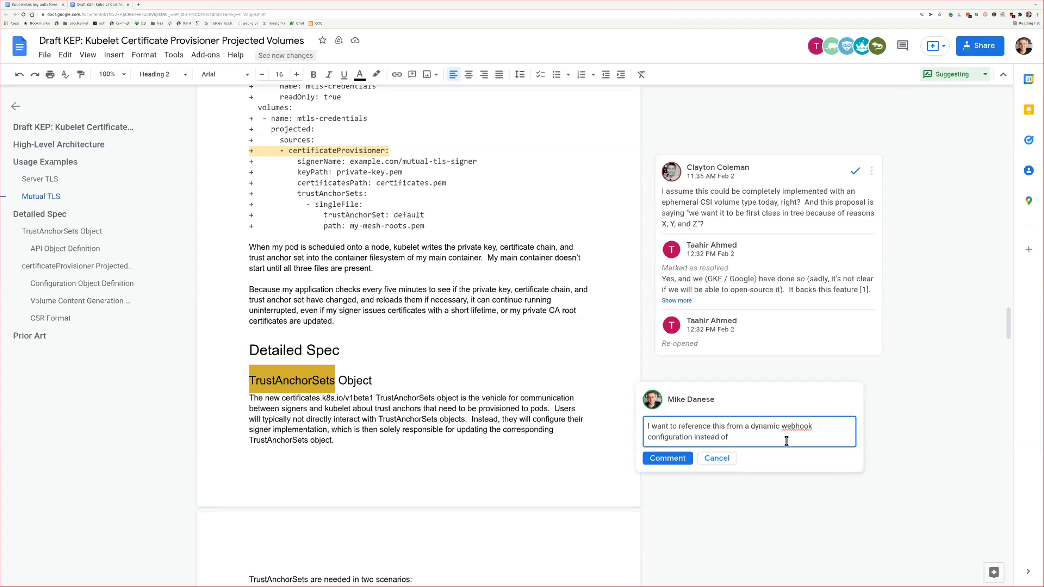
pyautogui.write('embedding a')
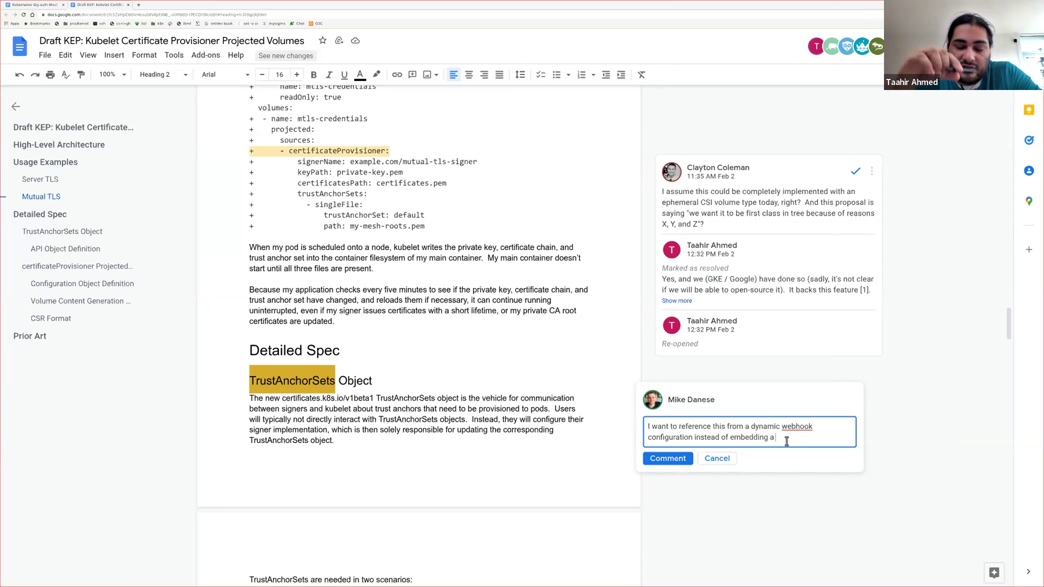
pyautogui.write('blob of certif')
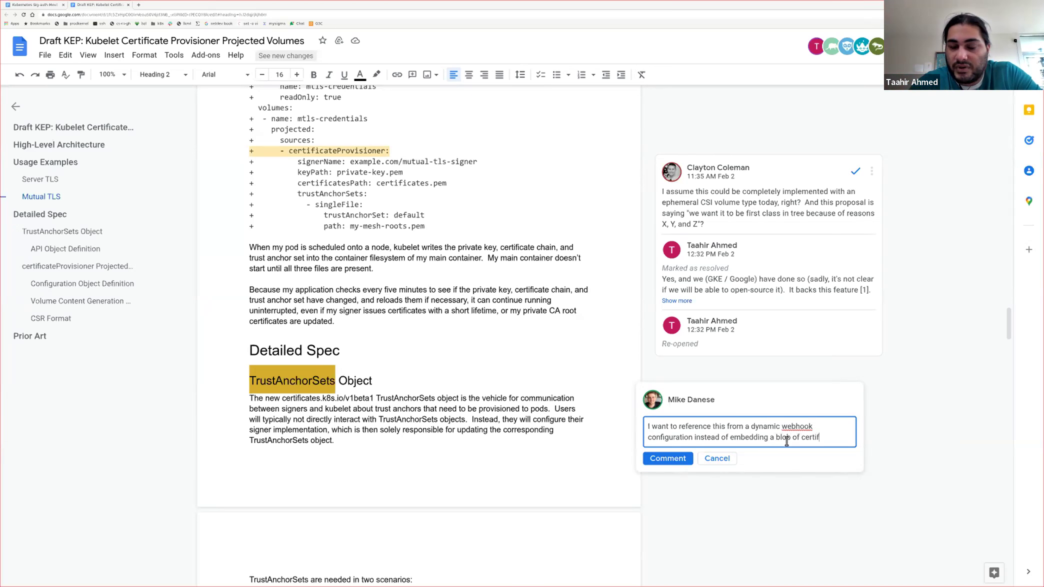
pyautogui.press('BackSpace')
pyautogui.press('BackSpace')
pyautogui.press('BackSpace')
pyautogui.press('BackSpace')
pyautogui.press('BackSpace')
pyautogui.press('BackSpace')
pyautogui.write('PEM data.')
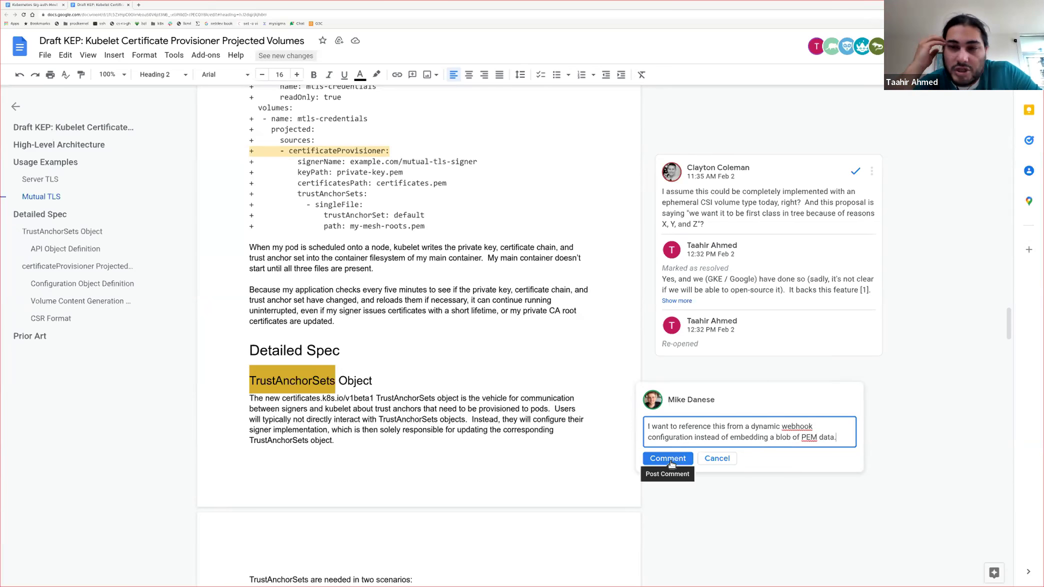
pyautogui.click(669, 459)
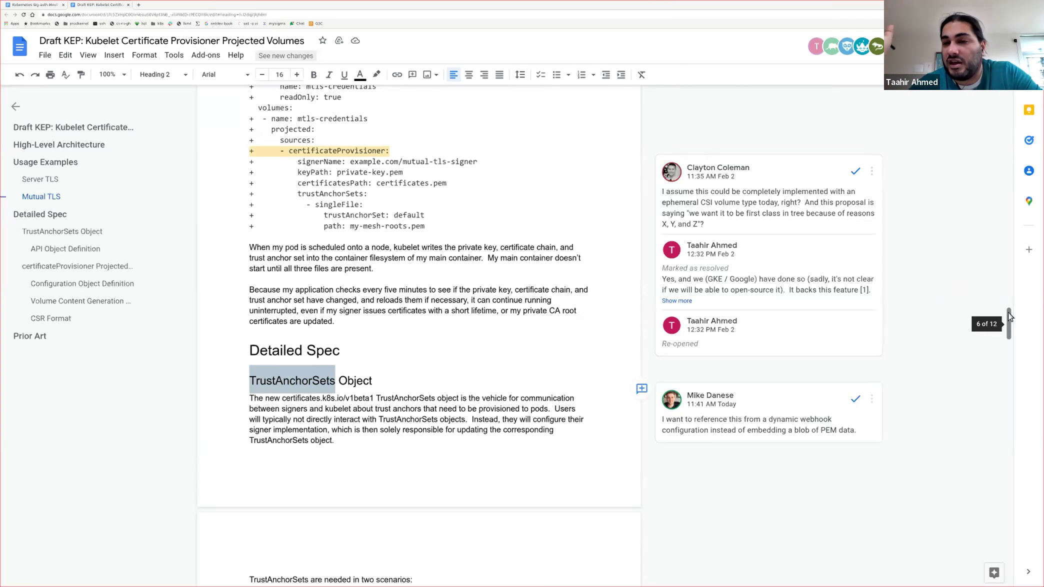
# Step: Scroll from page 6 down to the Configuration Object Definition code on page 8
pyautogui.moveTo(1008, 320); pyautogui.dragTo(972, 425)
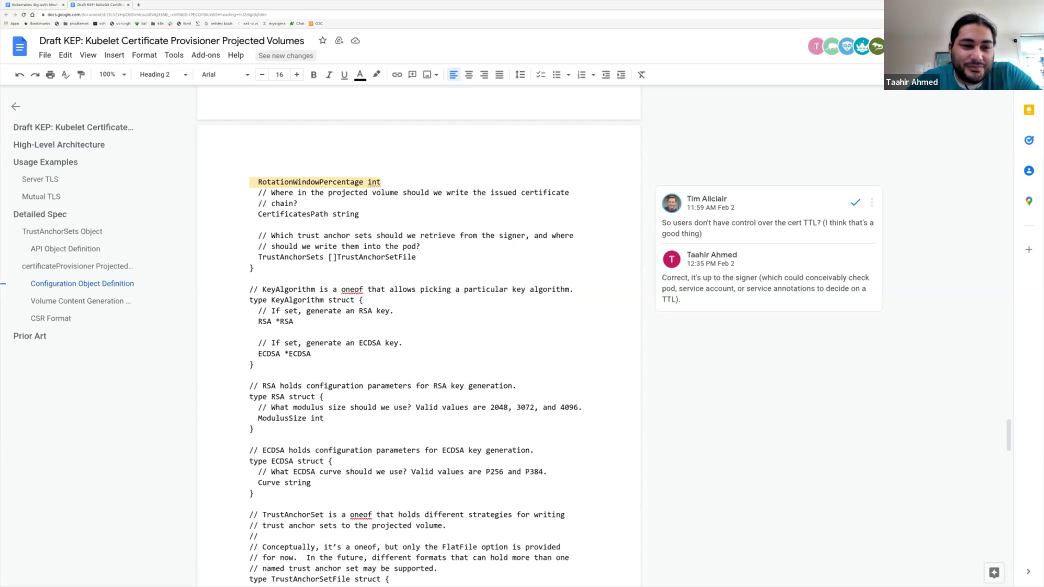
# Step: Scroll past Volume Content Generation to the CSR Format list of eight CSR properties
pyautogui.scroll(-3, 442, 380)
pyautogui.scroll(-15, 441, 390)
pyautogui.scroll(-17, 429, 332)
pyautogui.scroll(-4, 419, 319)
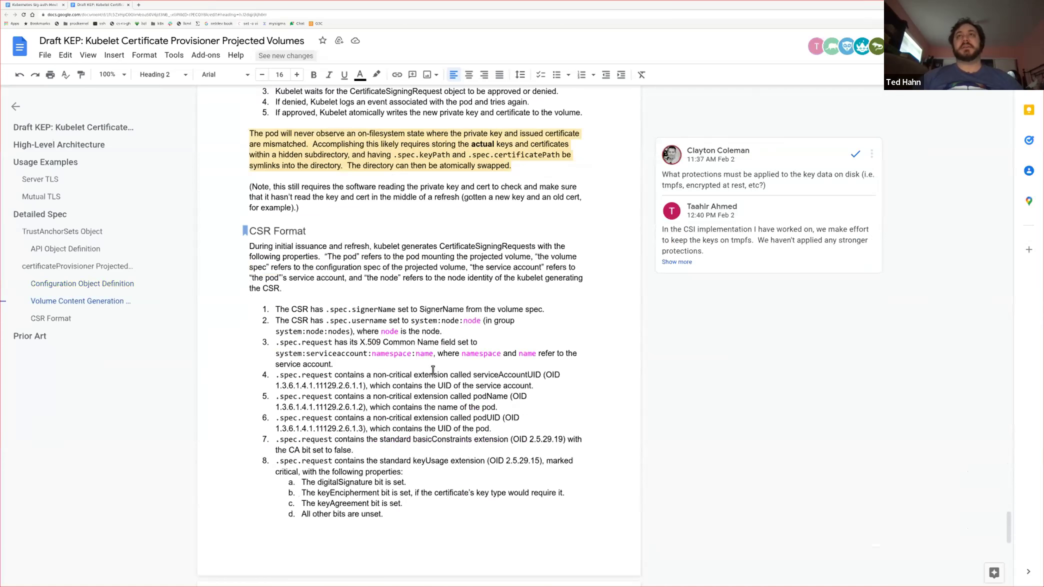
pyautogui.scroll(-4, 381, 375)
pyautogui.scroll(-17, 380, 375)
pyautogui.scroll(18, 390, 344)
pyautogui.scroll(3, 493, 329)
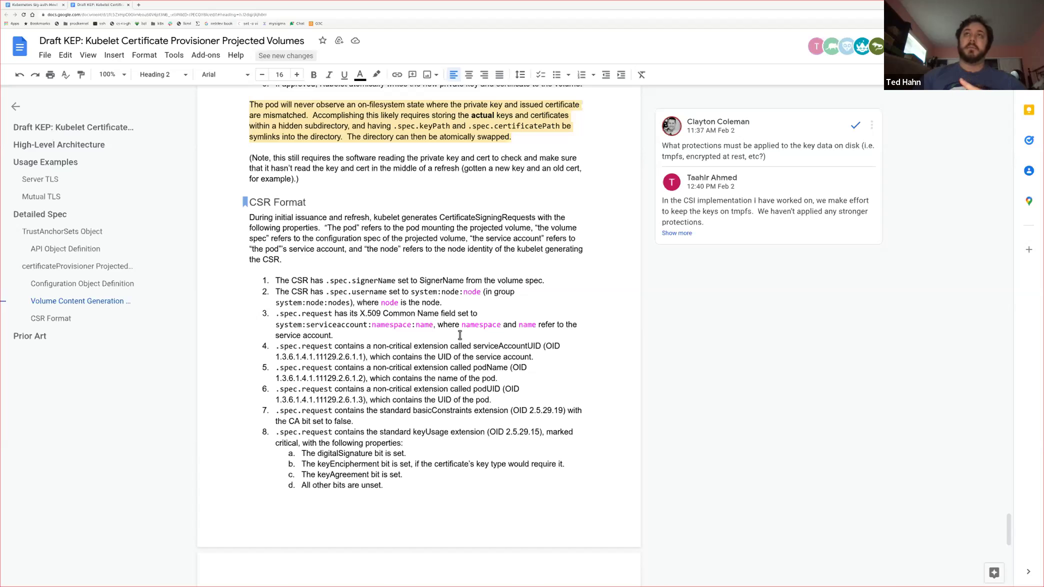
# Step: Switch to the Kubernetes Sig-auth Meeting Agenda tab, showing the Feb 16 agenda
pyautogui.scroll(-1, 468, 341)
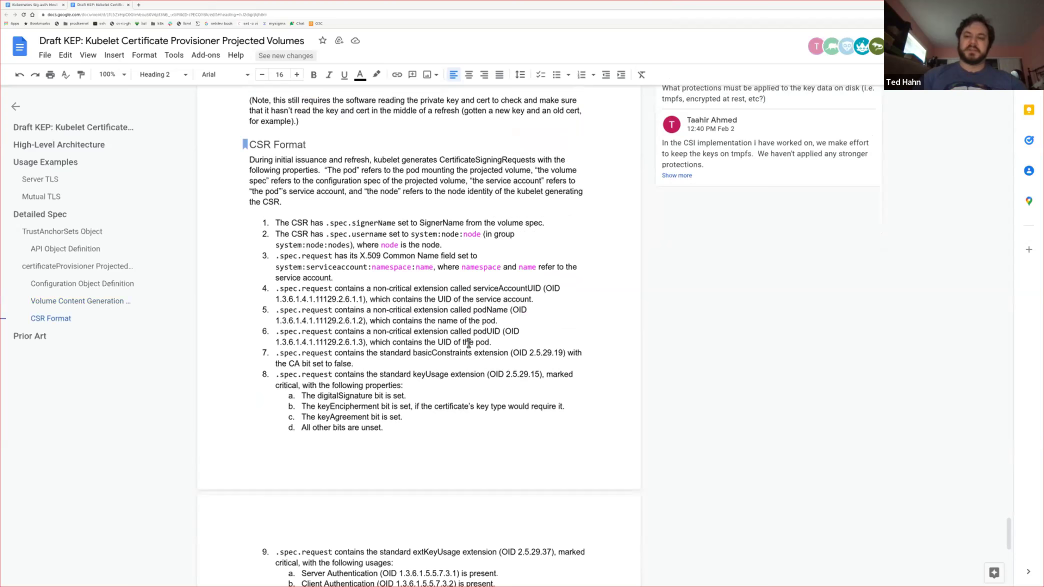
pyautogui.scroll(-1, 468, 343)
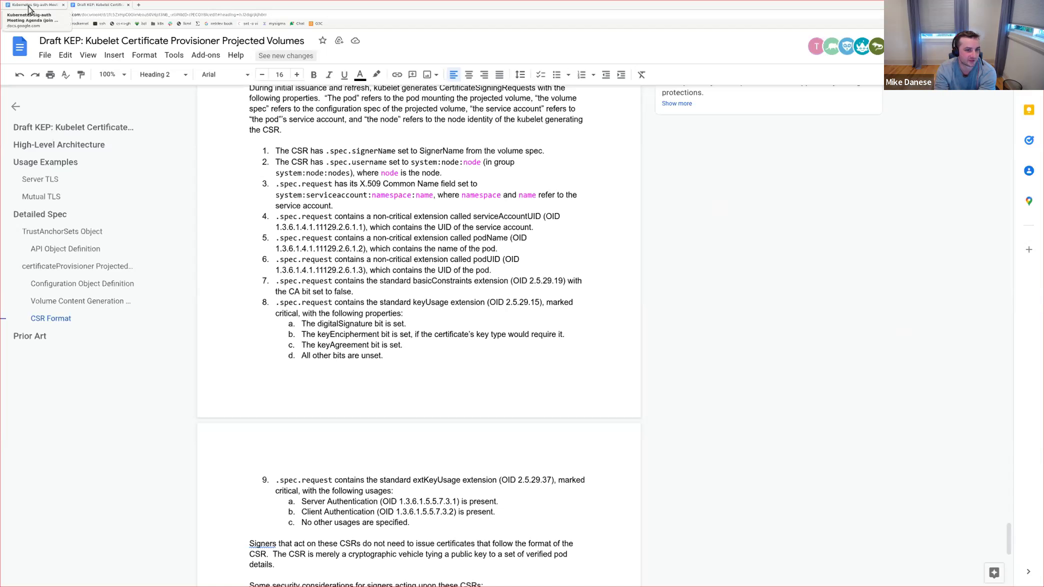
pyautogui.click(29, 5)
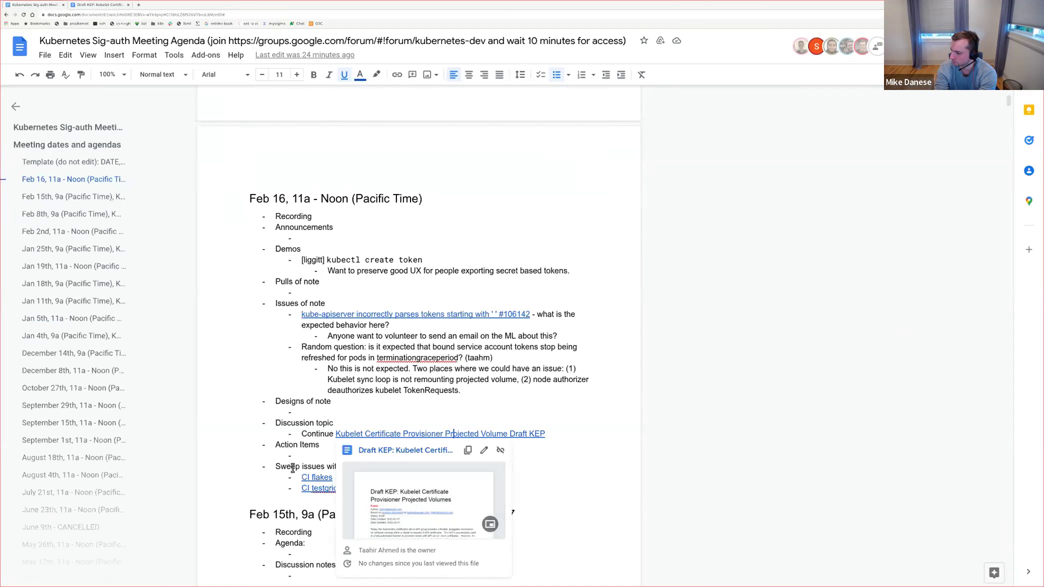
# Step: Open the agenda's CI flakes and CI testgrids links in new tabs
pyautogui.click(641, 478)
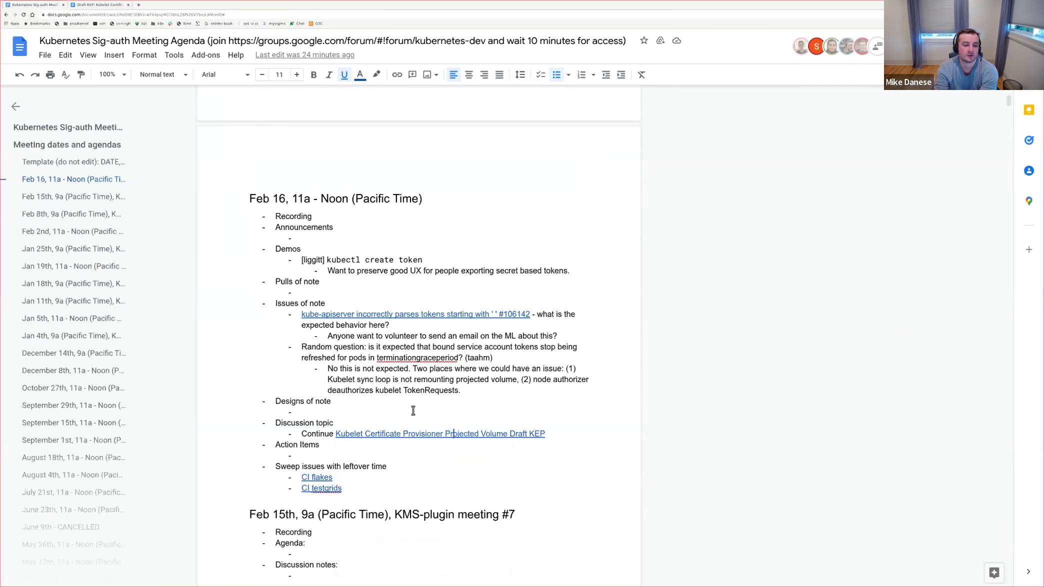
pyautogui.click(318, 478)
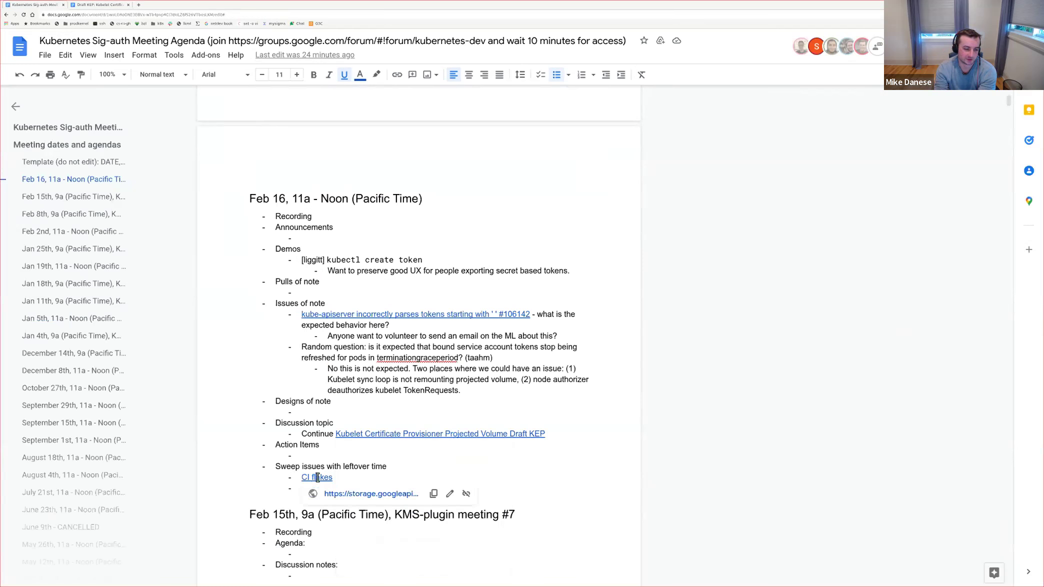
pyautogui.click(347, 494)
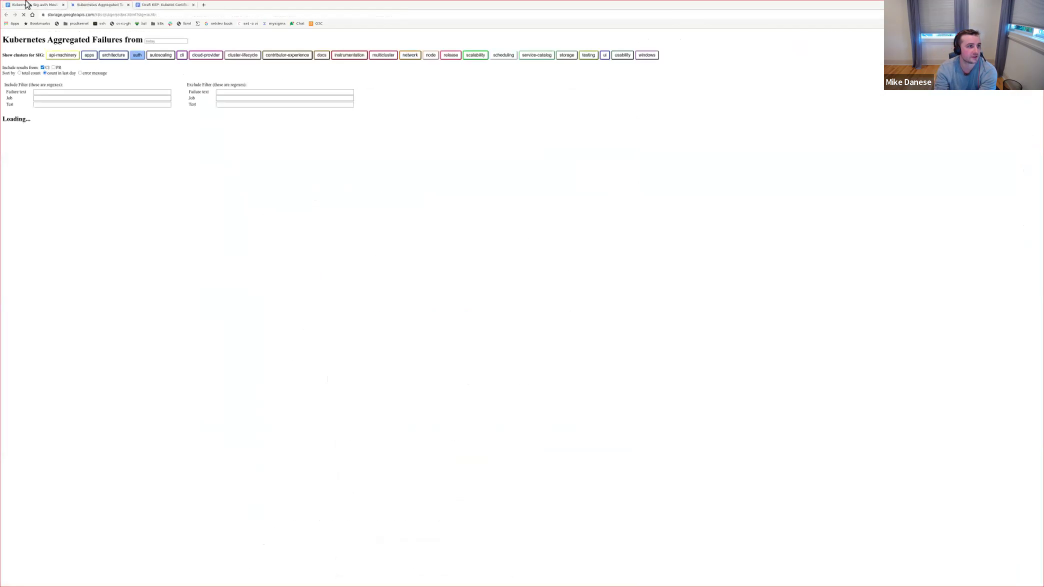
pyautogui.hotkey('ctrl', 'shift', 'Tab')
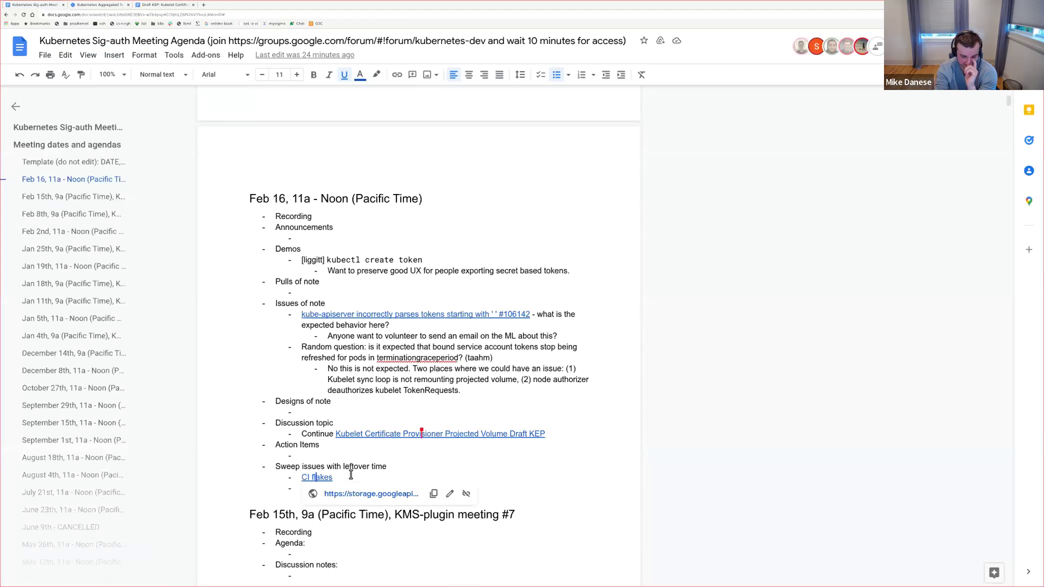
pyautogui.press('Down')
pyautogui.write('CI testgrids')
pyautogui.click(354, 505)
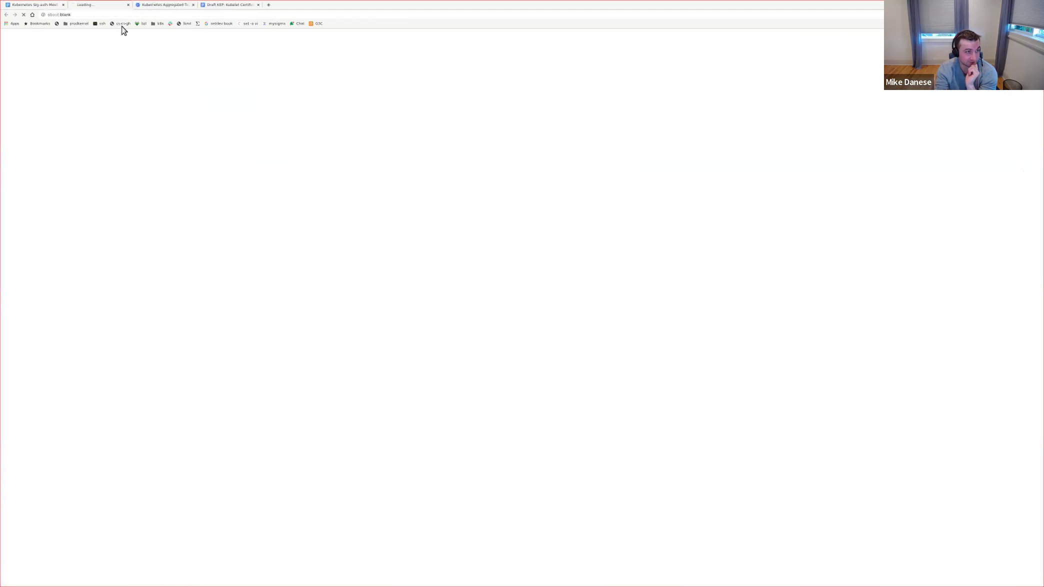
pyautogui.hotkey('ctrl', 'shift', 'Tab')
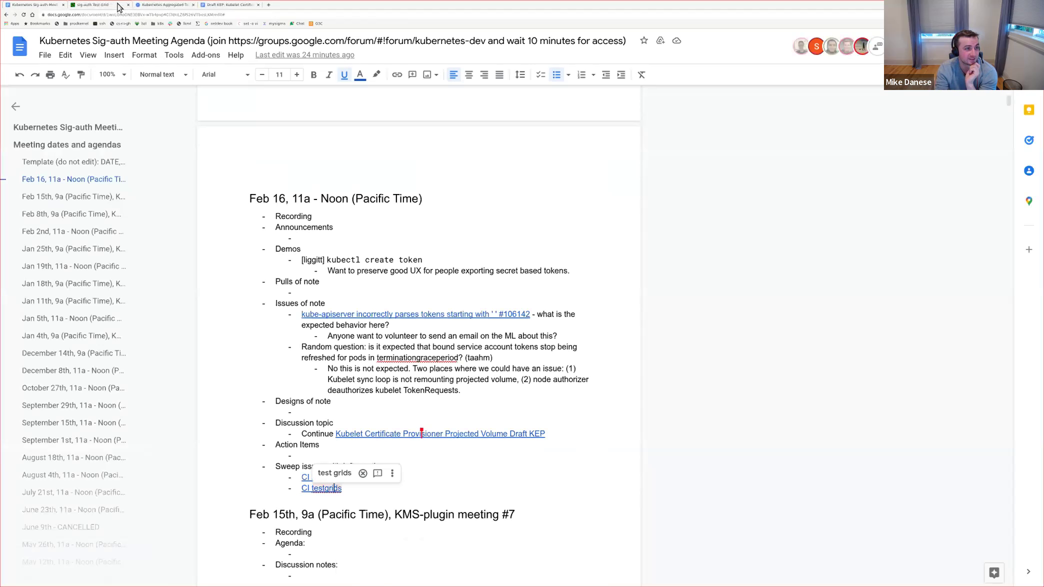
# Step: Close the Draft KEP tab and bring up the sig-auth TestGrid overview
pyautogui.click(118, 6)
pyautogui.hotkey('ctrl', 'shift', 'Tab')
pyautogui.click(114, 6)
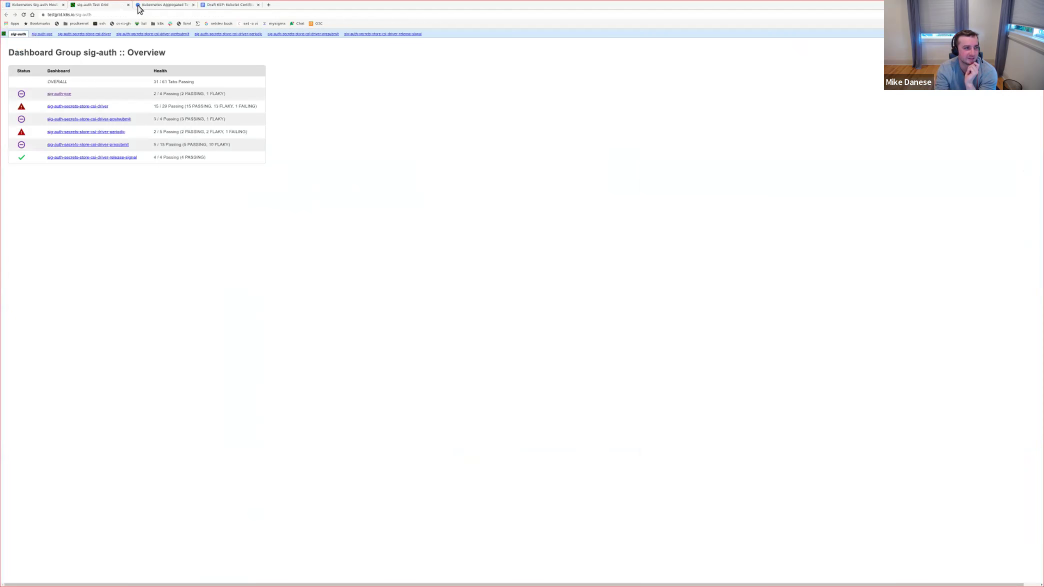
pyautogui.hotkey('ctrl', 'shift', 'Tab')
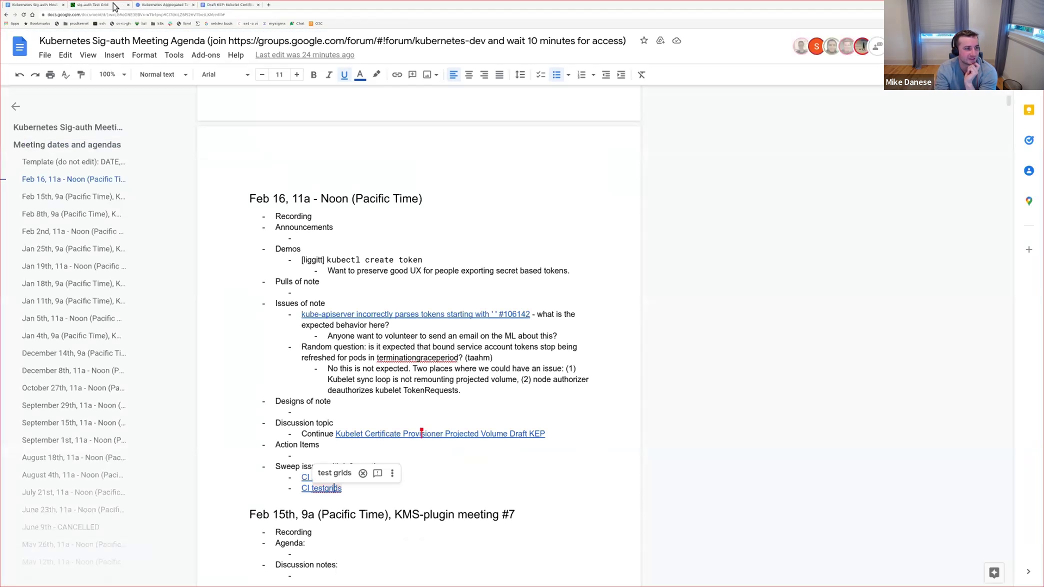
pyautogui.click(323, 455)
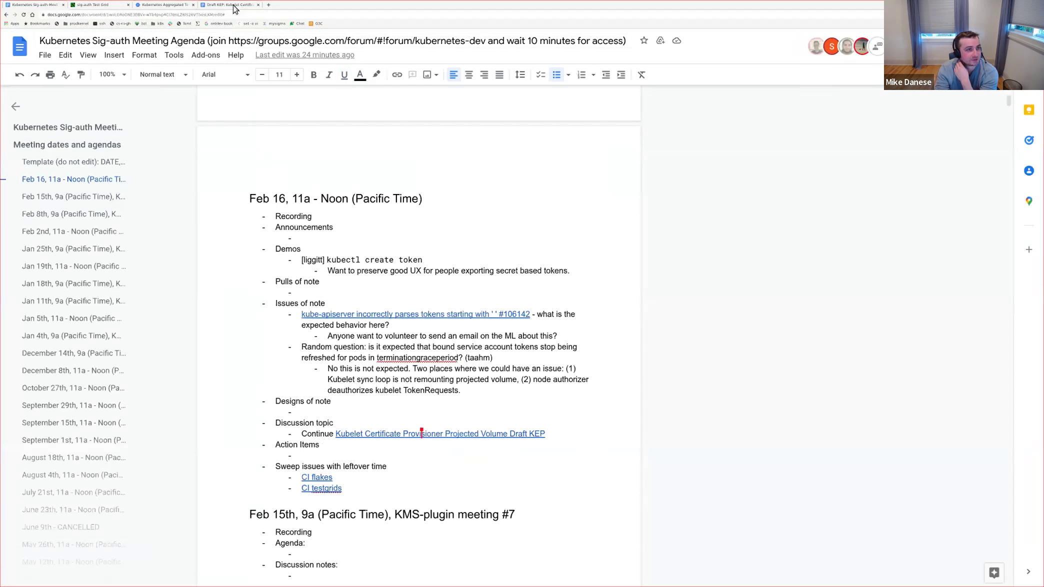
pyautogui.middleClick(235, 7)
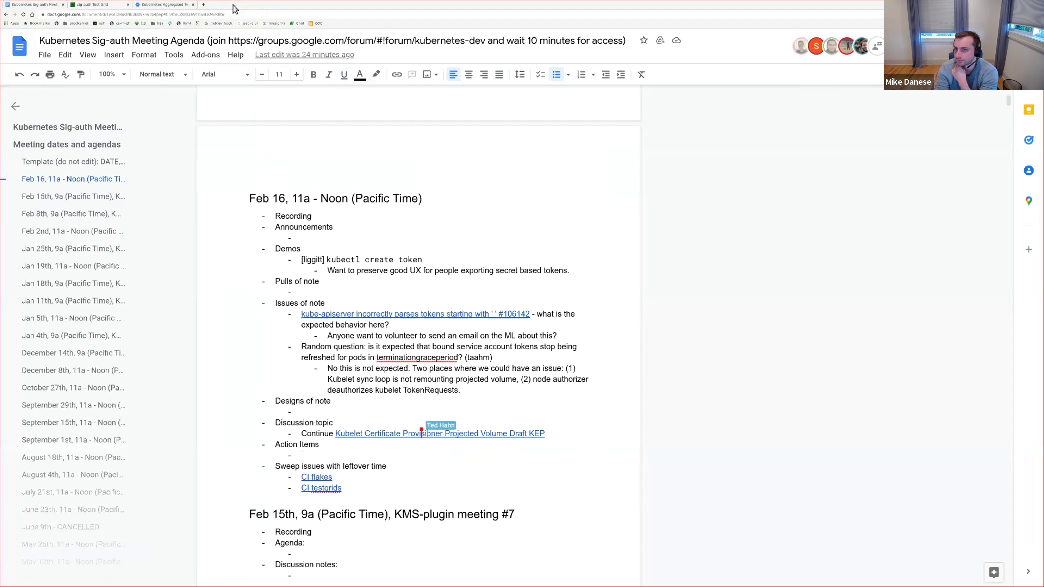
pyautogui.hotkey('ctrl', 'Tab')
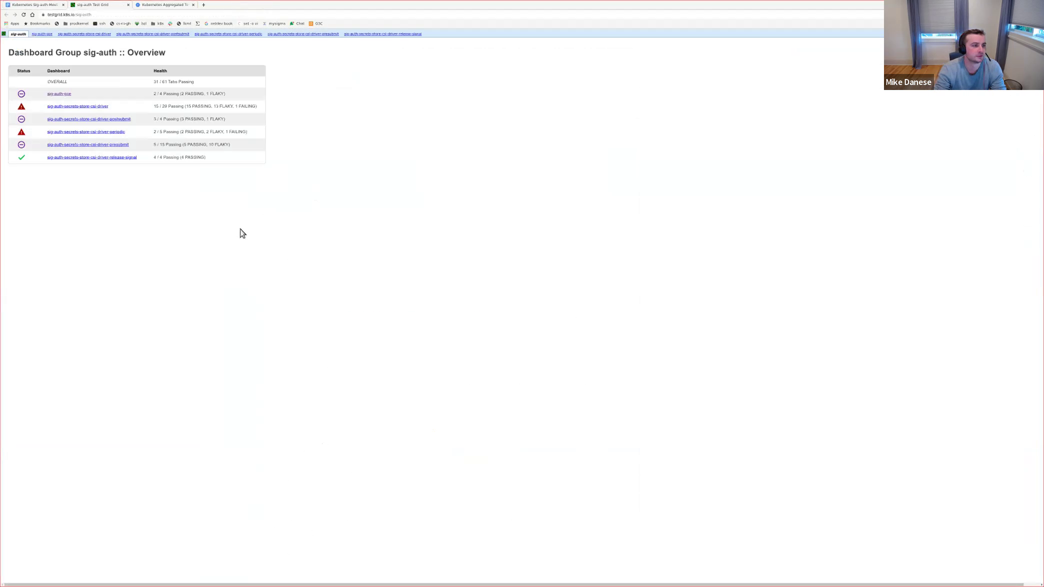
# Step: Zoom in twice on the sig-auth-gce summary of gce, gce-slow, gce-serial and upgrade-tests
pyautogui.hotkey('ctrl', '+')
pyautogui.hotkey('ctrl', '+')
pyautogui.hotkey('ctrl', '+')
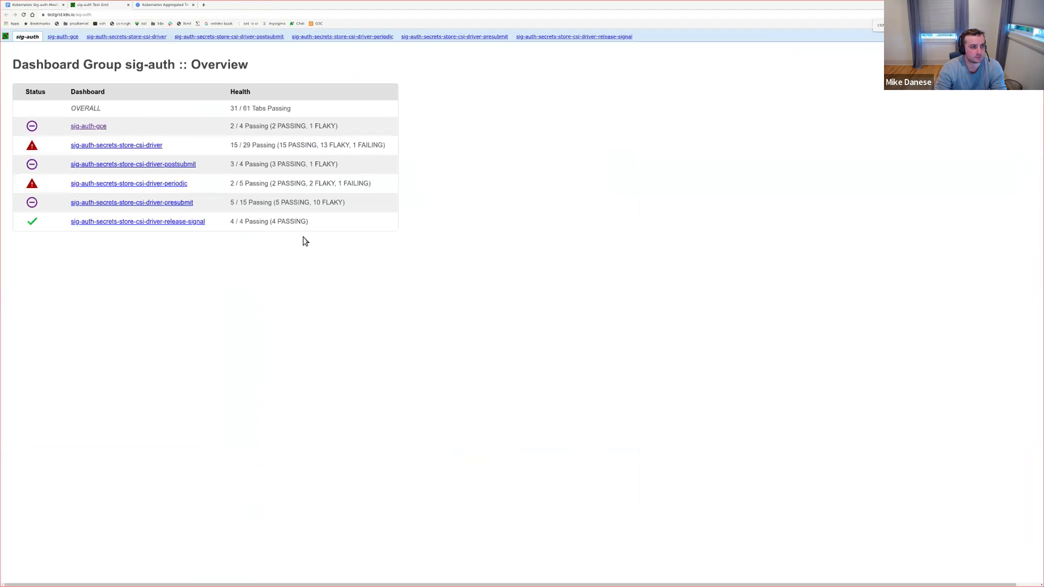
pyautogui.hotkey('ctrl', '+')
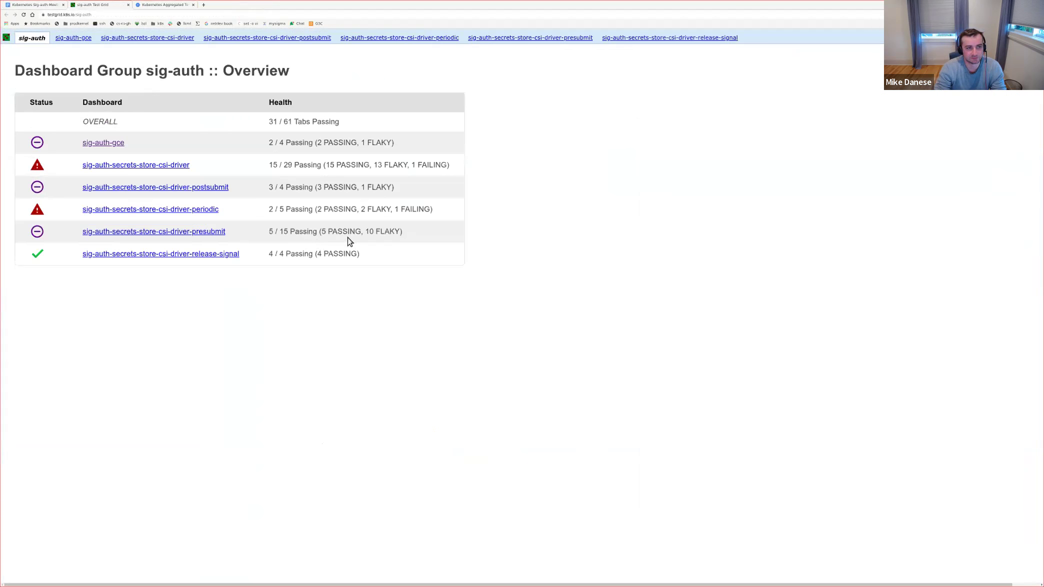
pyautogui.click(165, 6)
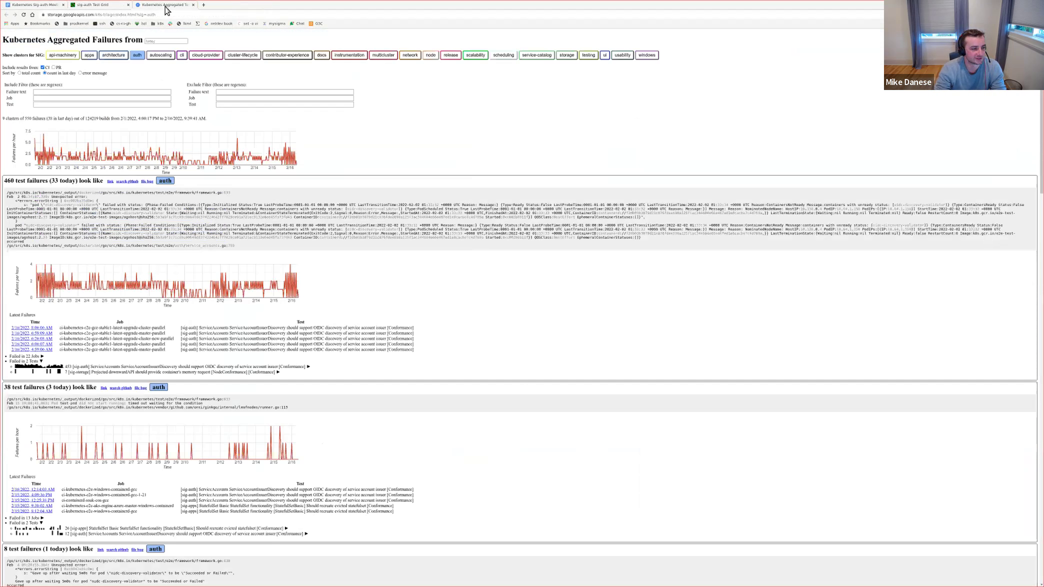
pyautogui.hotkey('ctrl', 'shift', 'Tab')
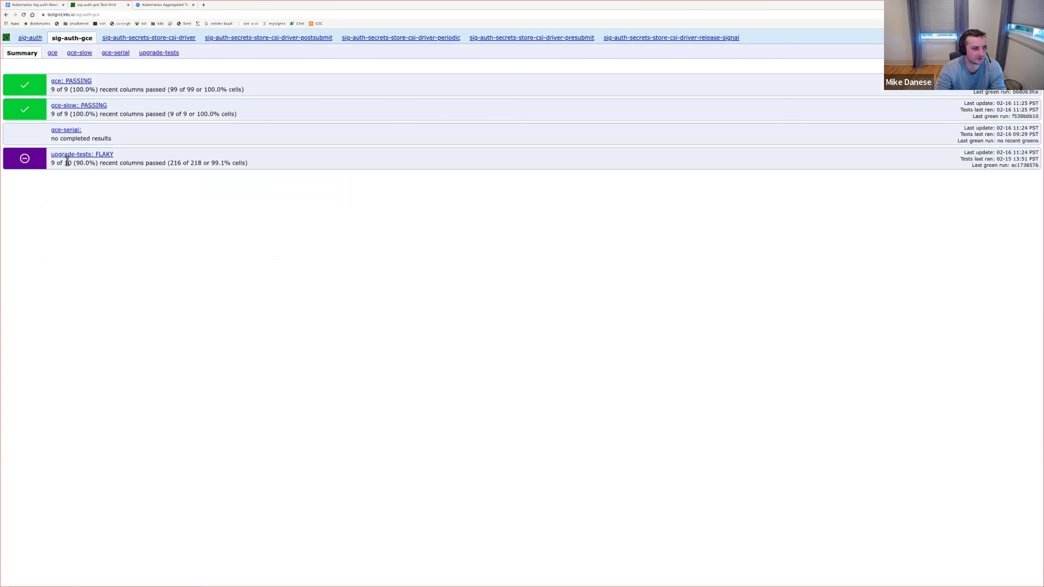
# Step: Open the FLAKY upgrade-tests grid's red 02-10 cell in Prow, then return to the sig-auth overview
pyautogui.click(84, 155)
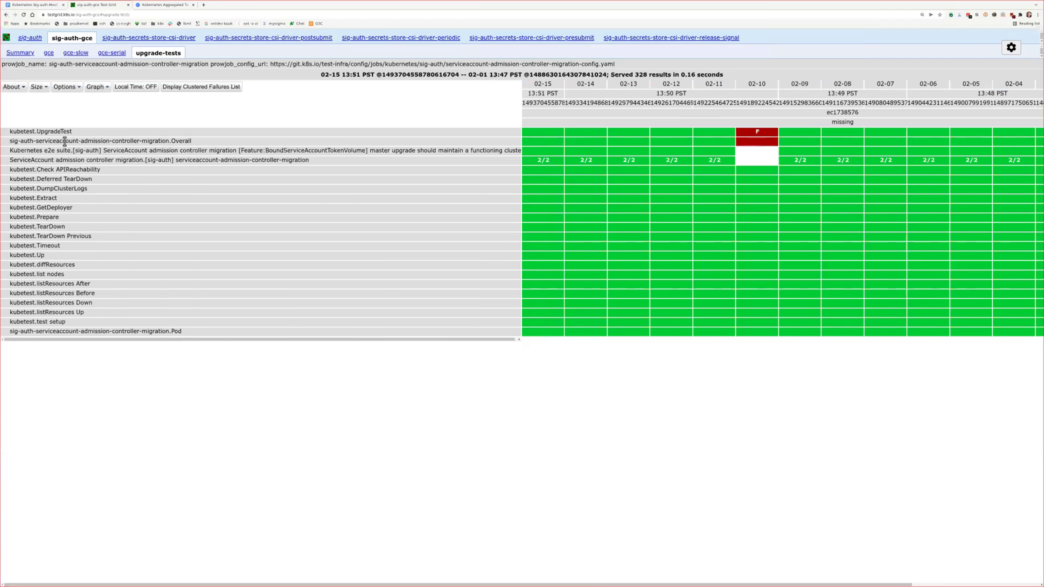
pyautogui.moveTo(64, 142); pyautogui.dragTo(192, 141)
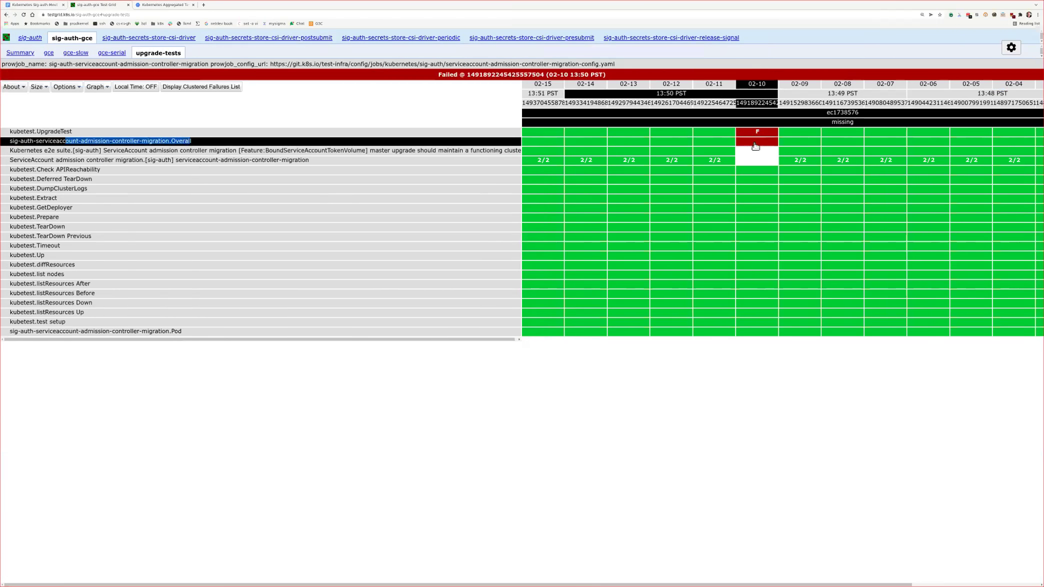
pyautogui.click(755, 146)
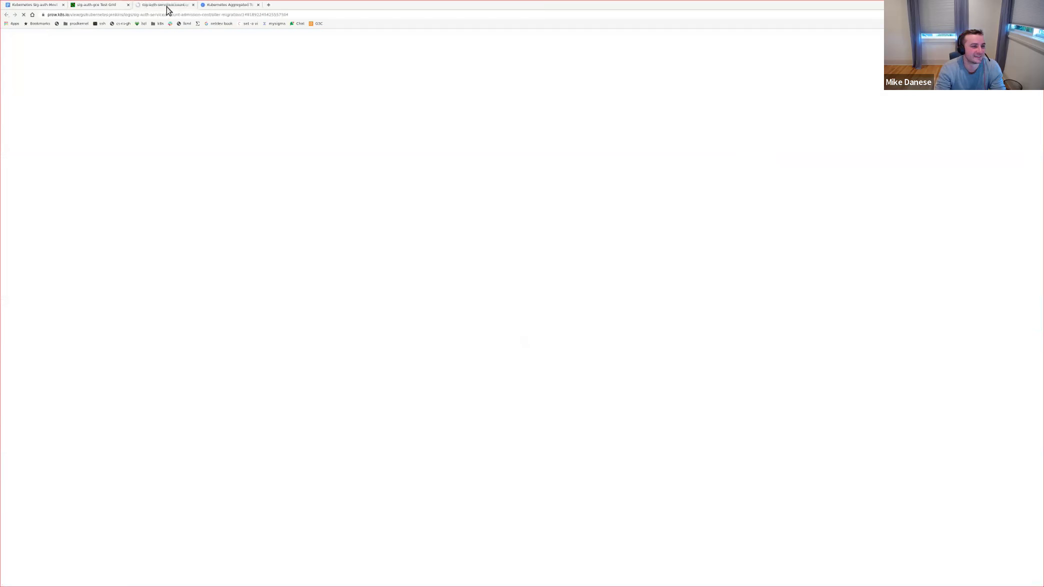
pyautogui.hotkey('ctrl', 'pageup')
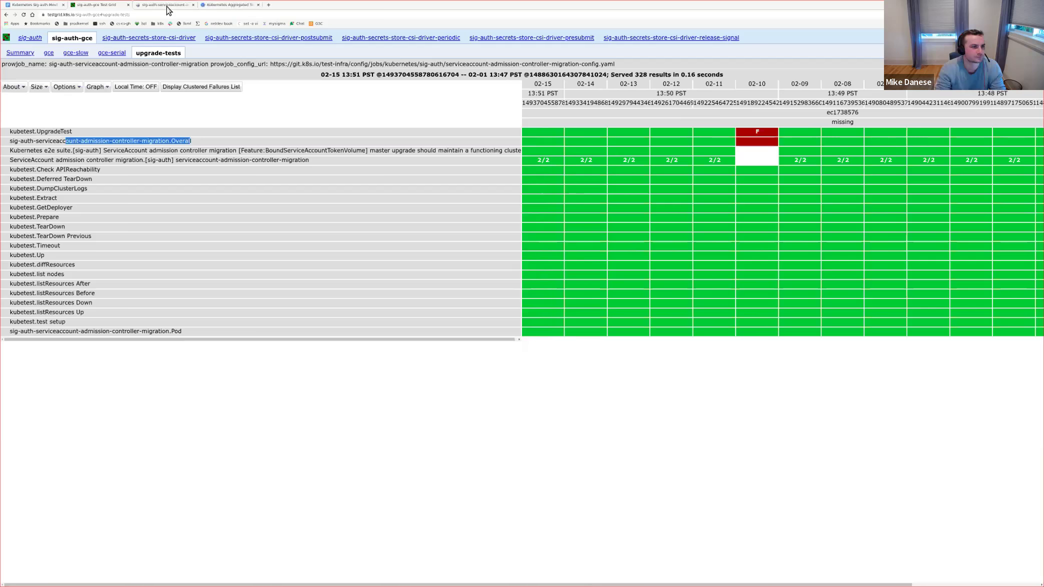
pyautogui.click(6, 15)
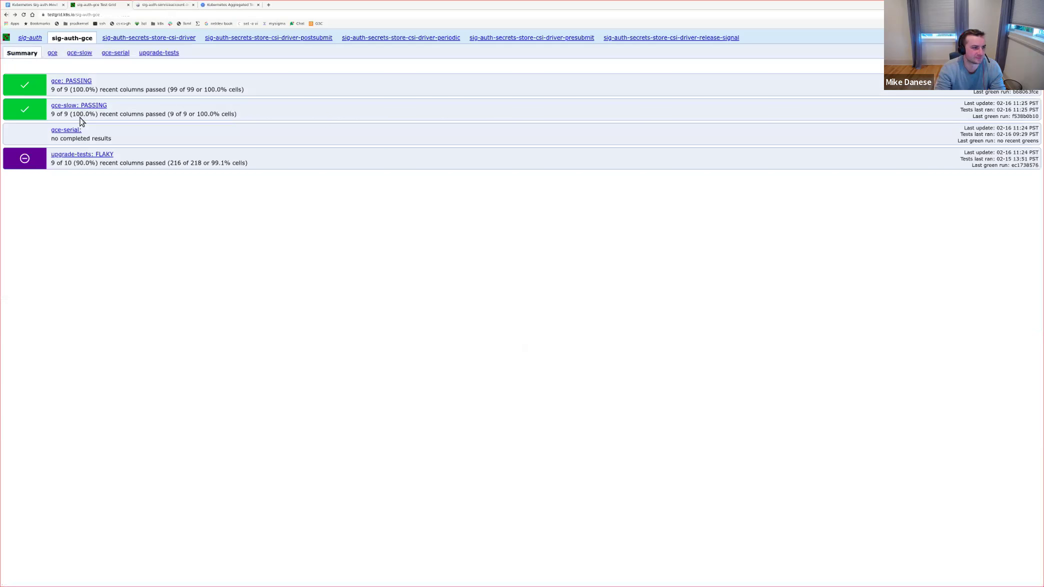
pyautogui.click(6, 15)
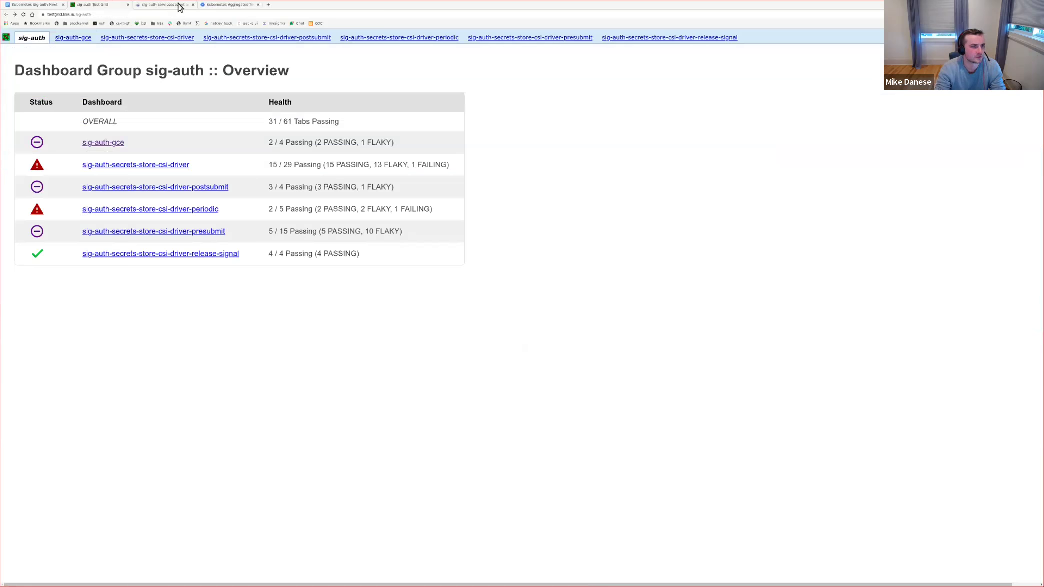
# Step: Close the Prow and Aggregated Failures tabs and view the sig-auth-gce gce grid super compact
pyautogui.middleClick(179, 6)
pyautogui.middleClick(181, 7)
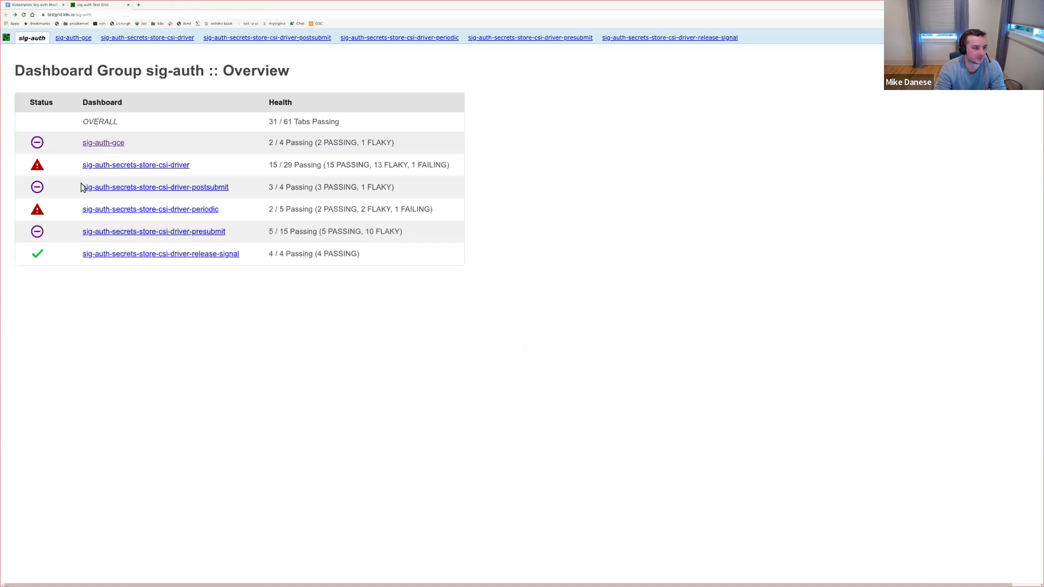
pyautogui.middleClick(112, 143)
pyautogui.click(163, 6)
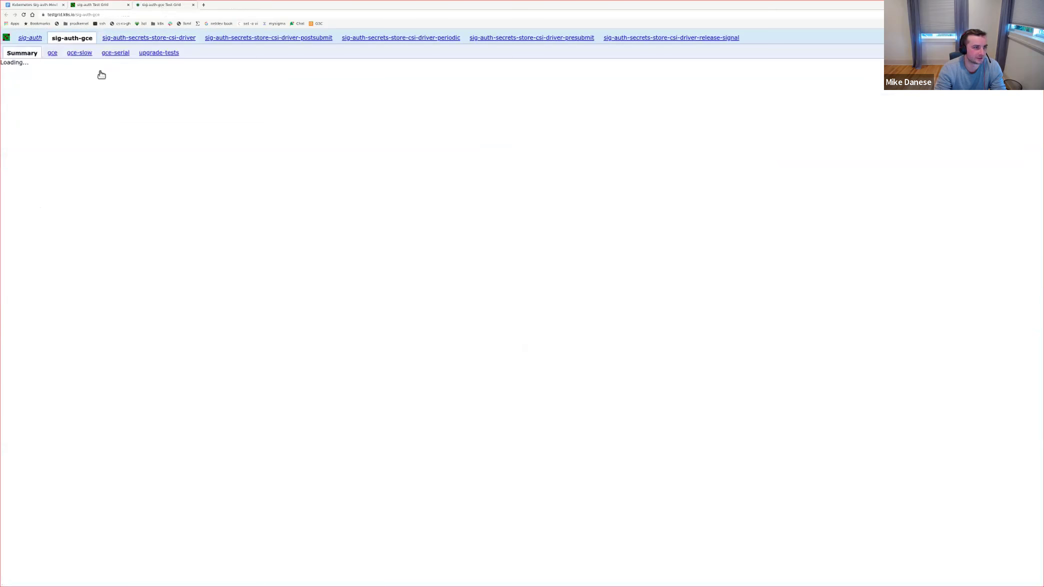
pyautogui.click(52, 53)
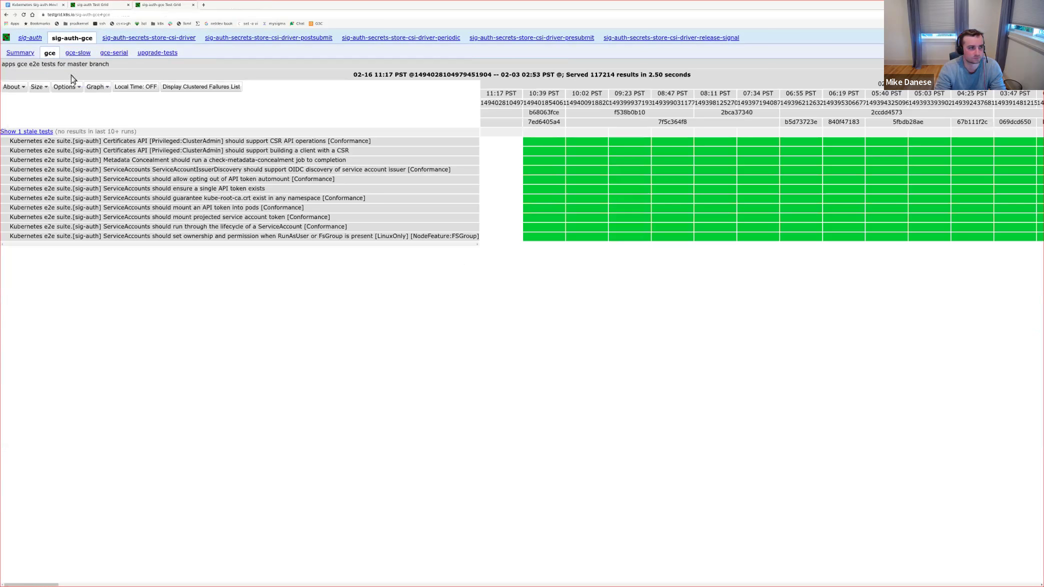
pyautogui.click(38, 88)
pyautogui.click(59, 124)
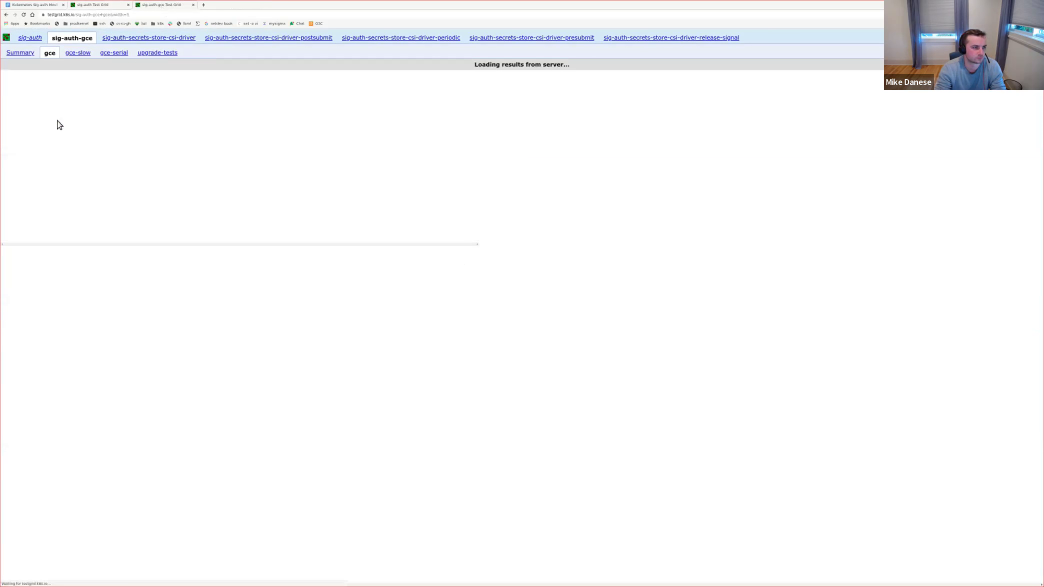
# Step: Review the gce-slow, gce-serial (with its stale test shown) and upgrade-tests results grids
pyautogui.click(74, 58)
pyautogui.click(117, 53)
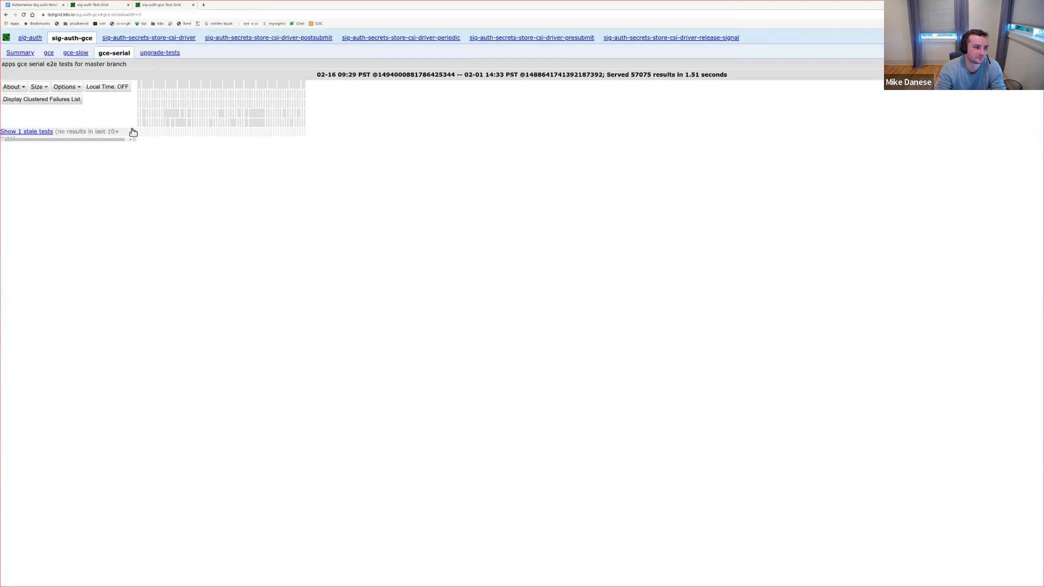
pyautogui.scroll(-1, 127, 134)
pyautogui.moveTo(121, 143); pyautogui.dragTo(147, 139)
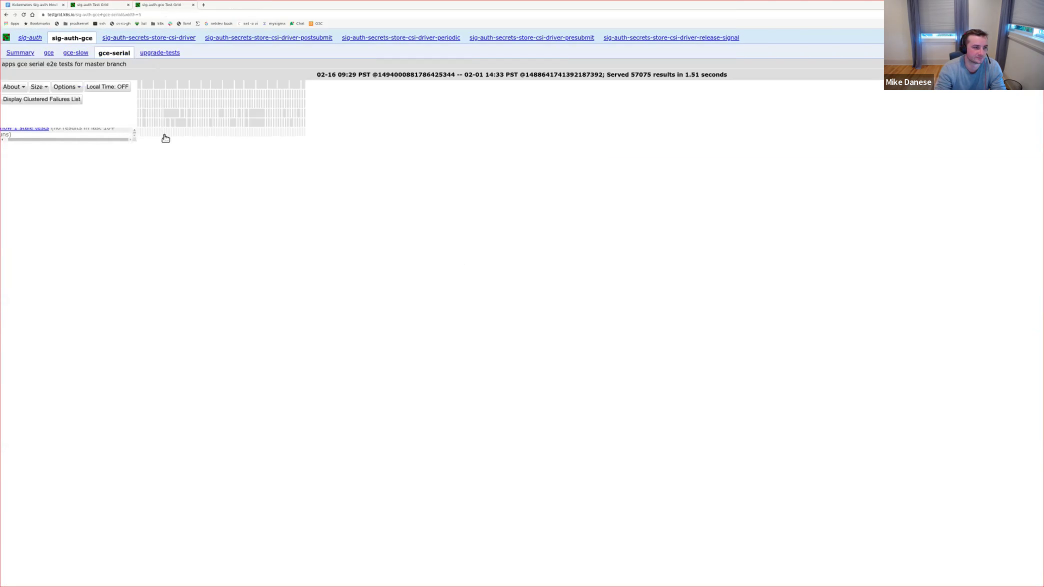
pyautogui.click(44, 130)
pyautogui.click(39, 132)
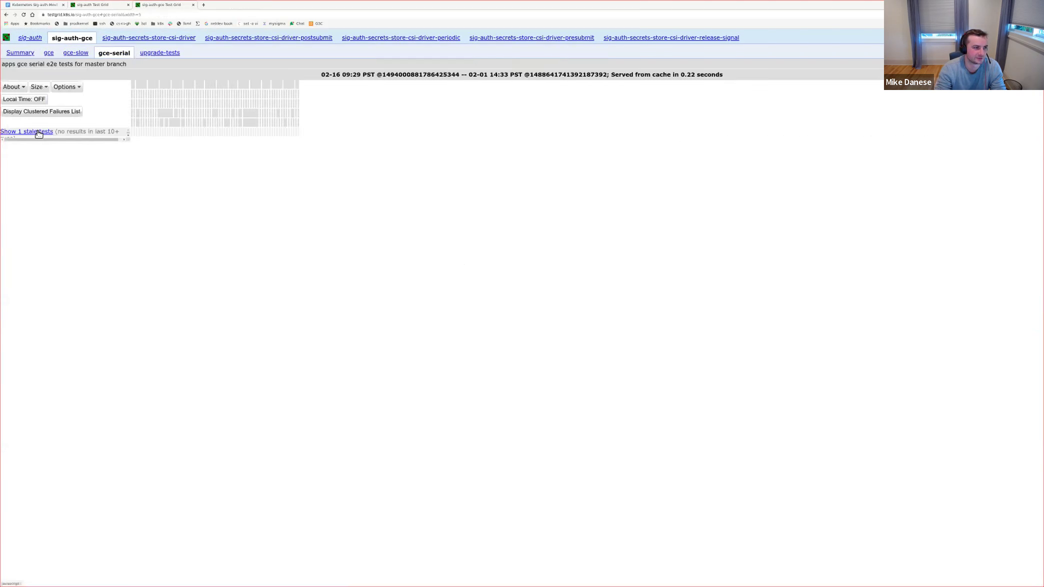
pyautogui.click(38, 132)
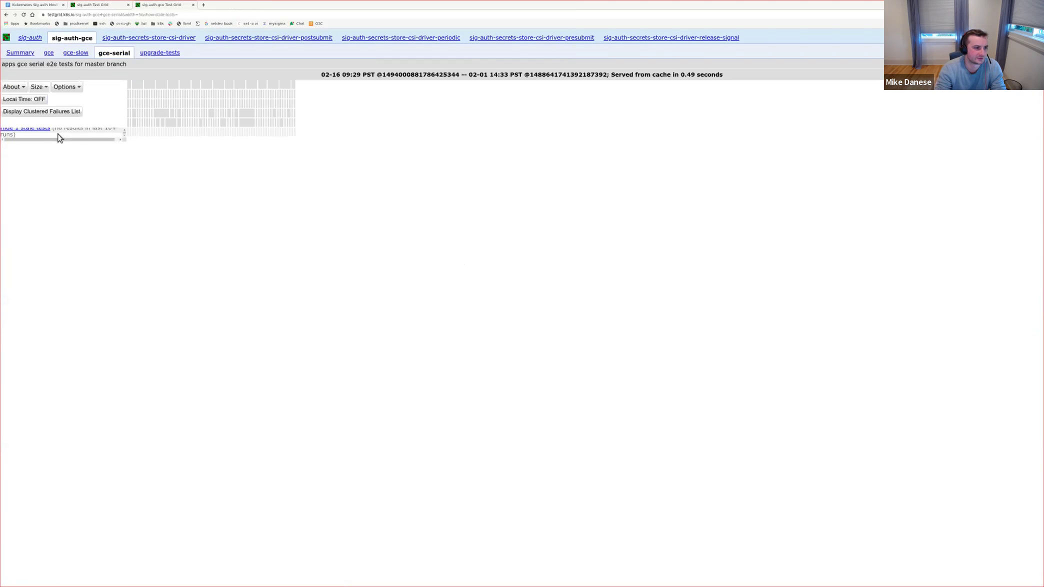
pyautogui.click(152, 55)
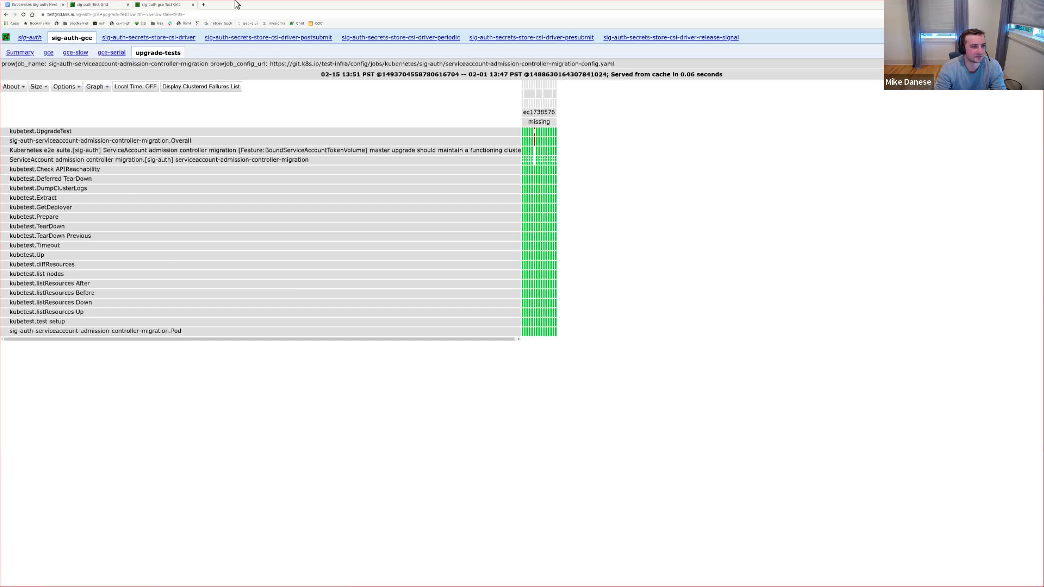
# Step: Check the sig-auth-gce summary and secrets-store-csi-driver dashboard, then close the TestGrid tab
pyautogui.middleClick(170, 6)
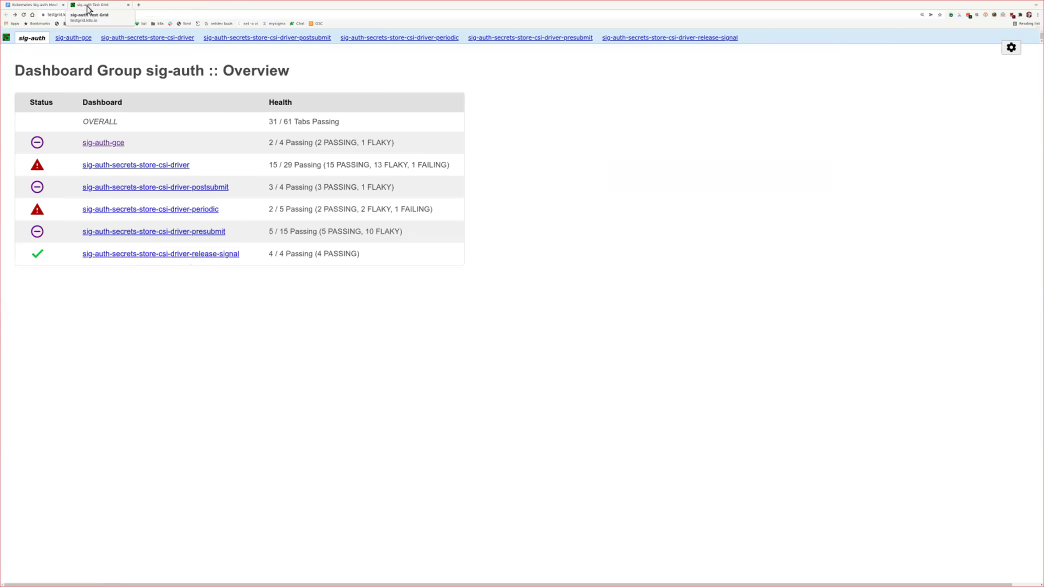
pyautogui.click(83, 39)
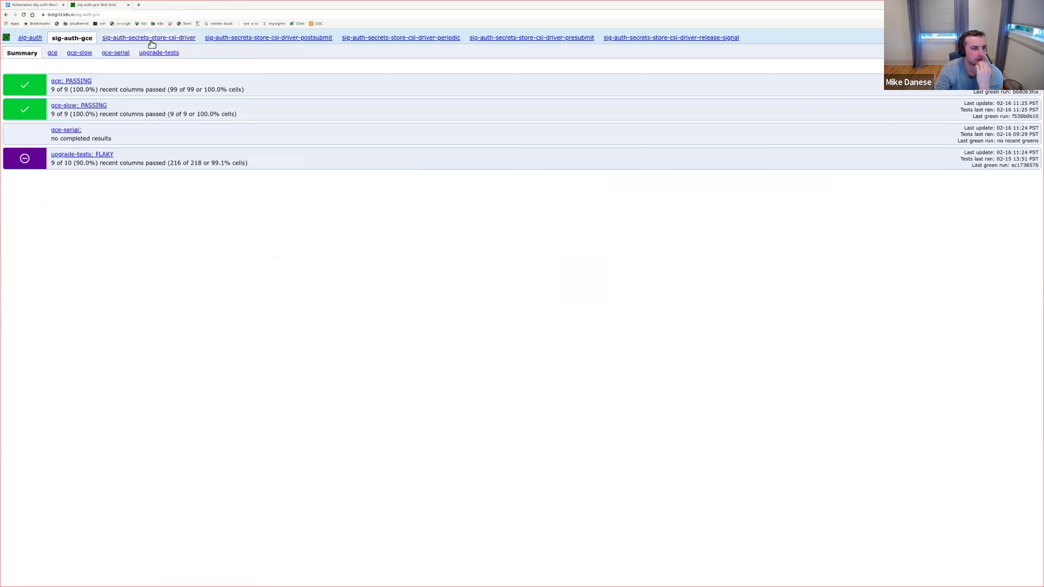
pyautogui.click(150, 39)
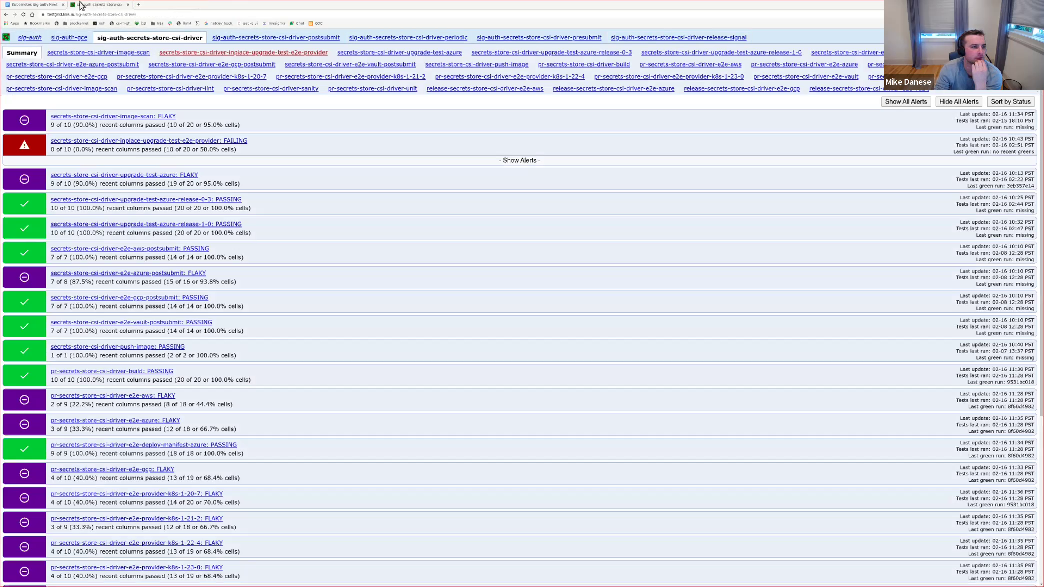
pyautogui.middleClick(82, 4)
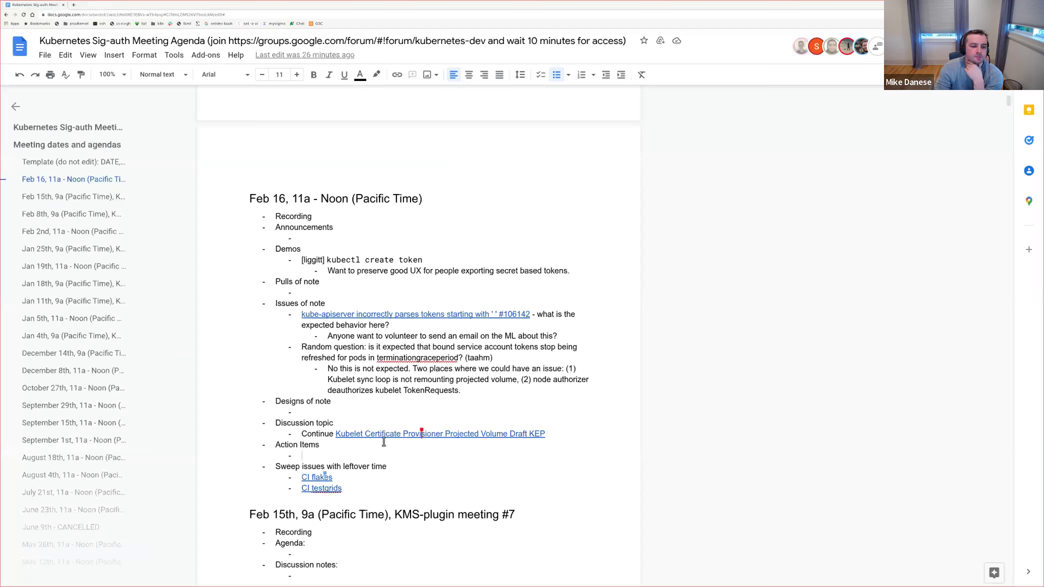
# Step: Open the CI flakes link's URL in a new tab, showing sig-auth Aggregated Failures
pyautogui.click(314, 488)
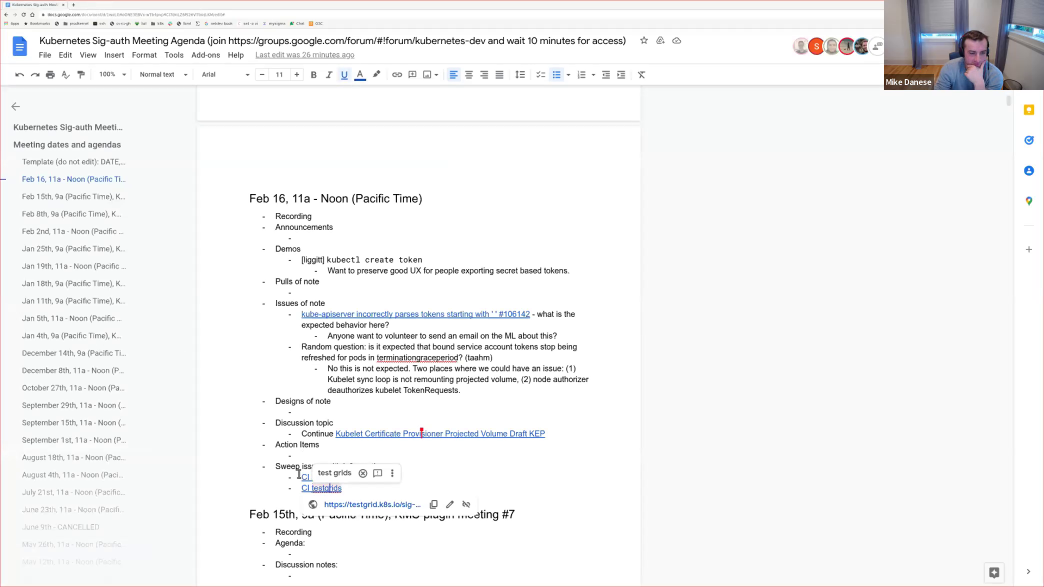
pyautogui.click(303, 476)
pyautogui.click(340, 493)
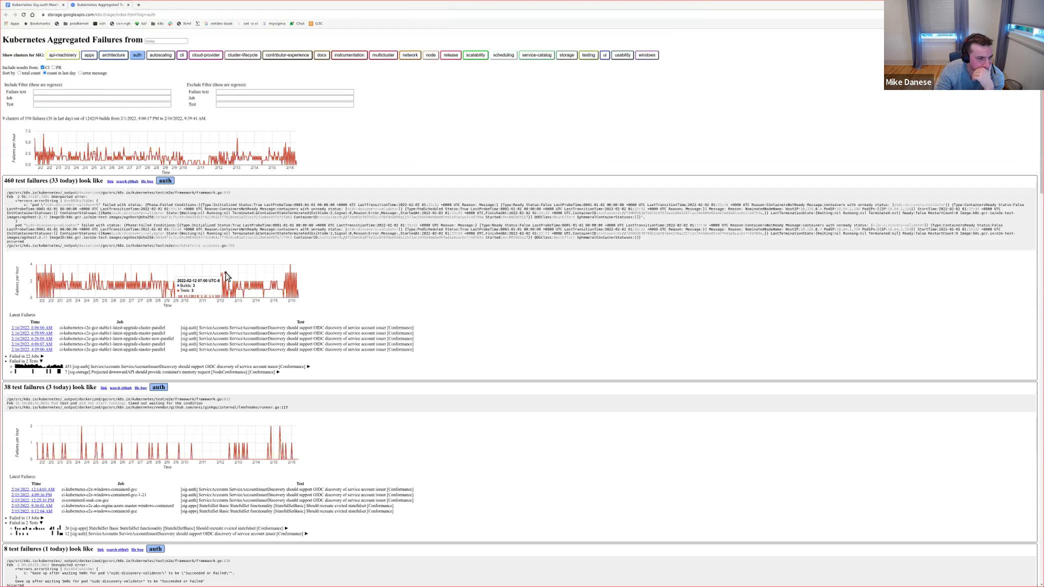
# Step: Inspect recent failure rows' test names, selecting words like OIDC, discovery and account
pyautogui.doubleClick(306, 345)
pyautogui.doubleClick(319, 344)
pyautogui.doubleClick(334, 339)
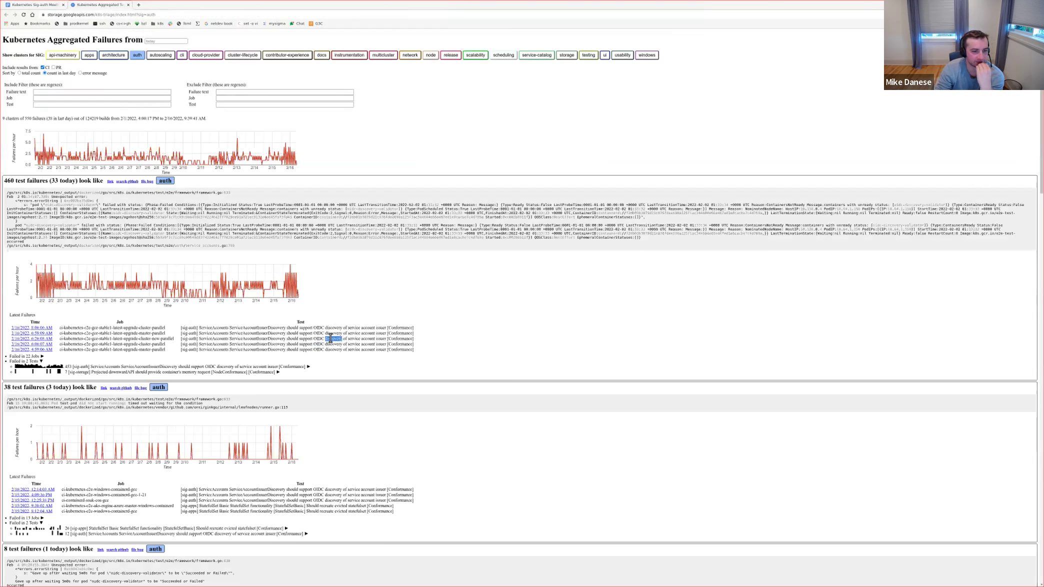
pyautogui.doubleClick(366, 339)
pyautogui.scroll(-3, 367, 345)
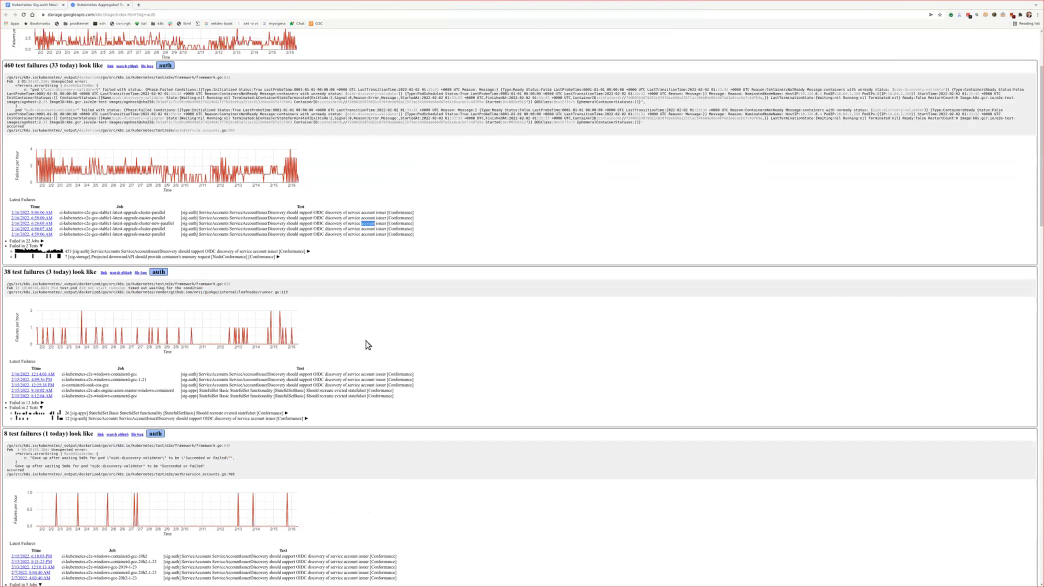
pyautogui.scroll(-2, 367, 344)
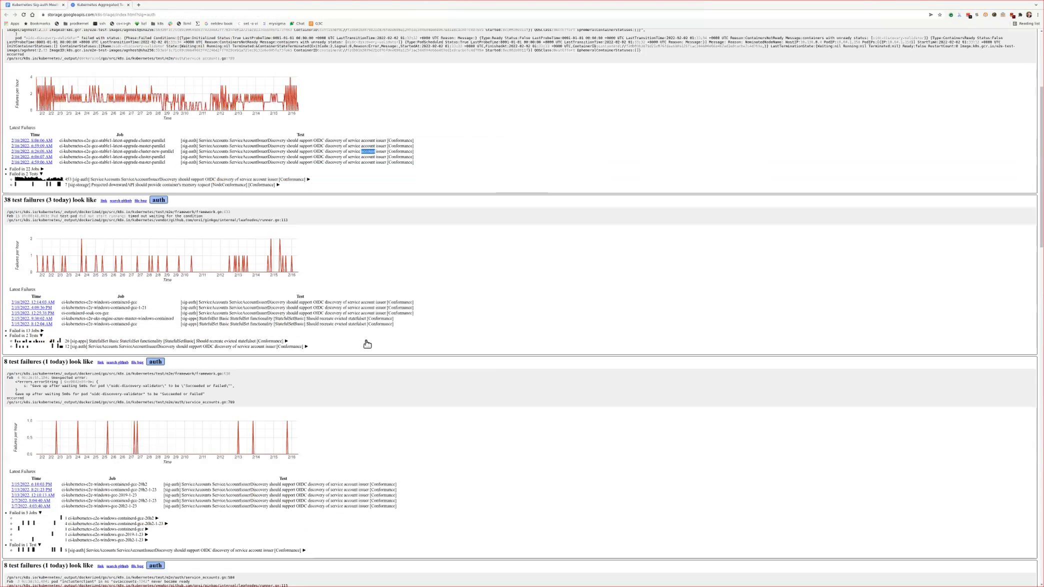
pyautogui.click(415, 328)
pyautogui.moveTo(422, 319); pyautogui.dragTo(384, 322)
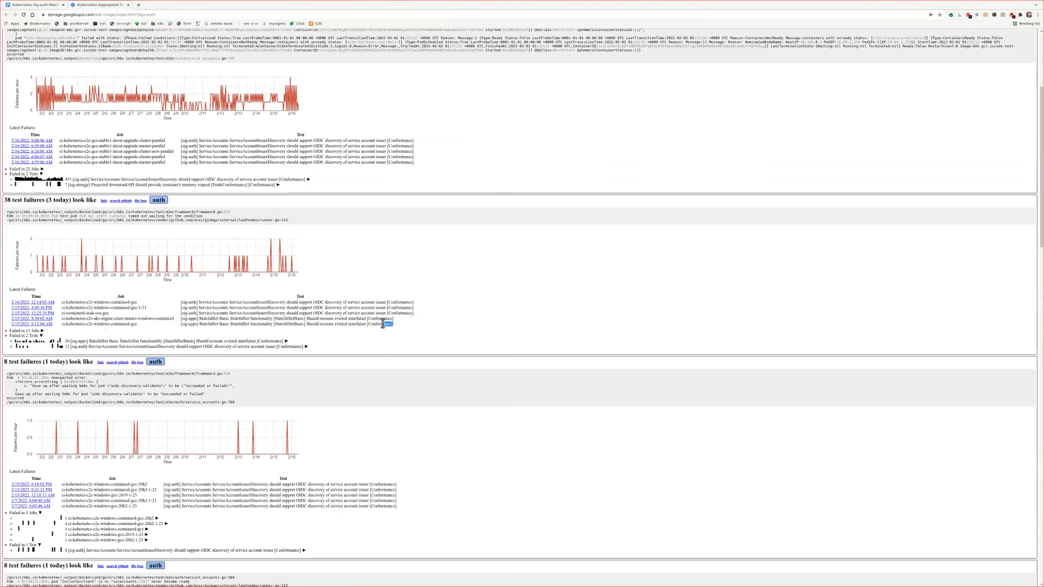
# Step: Scroll down through the remaining failure clusters, then reload the triage page
pyautogui.scroll(-1, 383, 323)
pyautogui.scroll(-7, 383, 323)
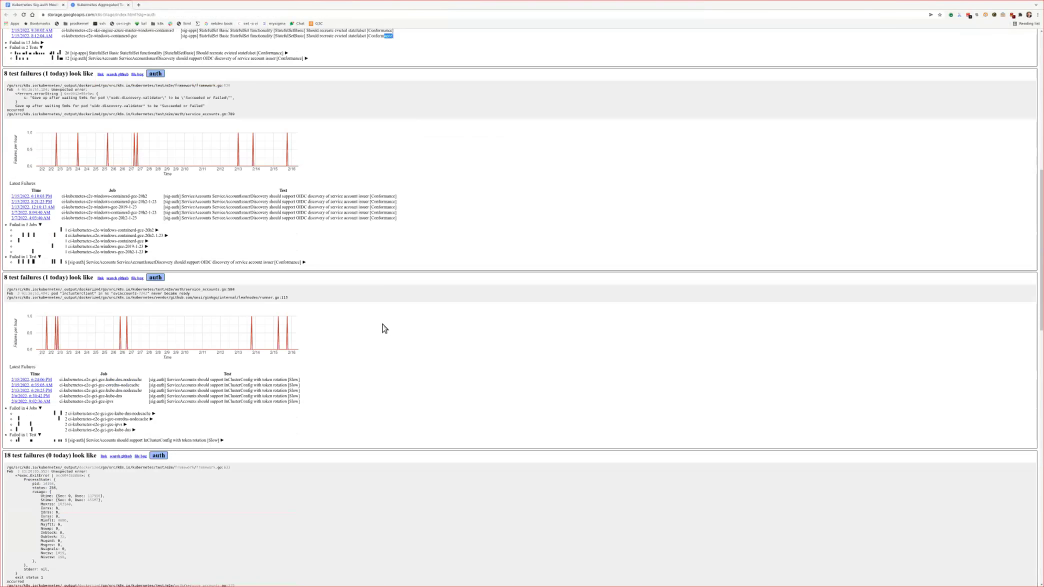
pyautogui.scroll(-4, 384, 328)
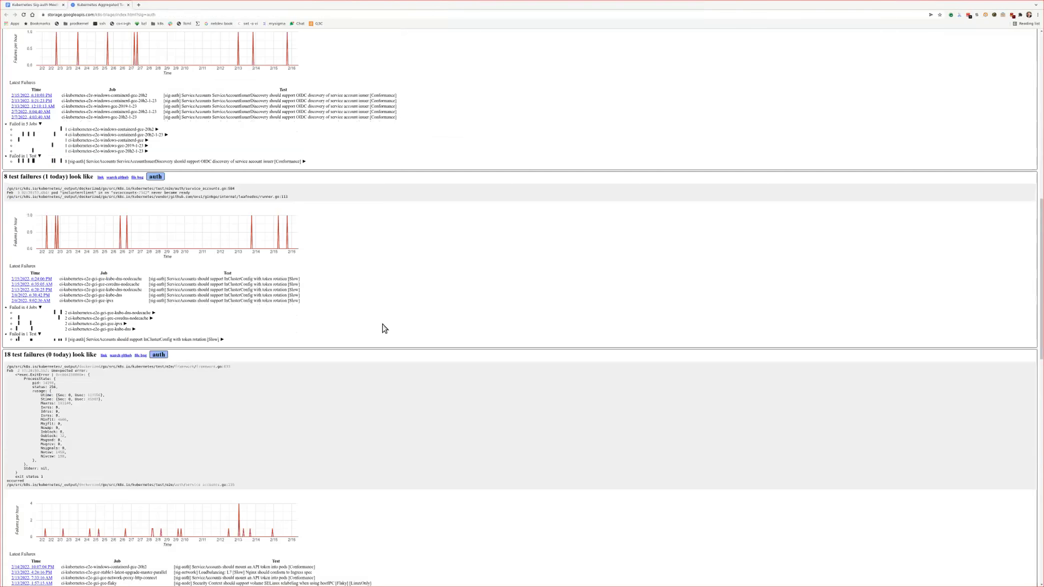
pyautogui.scroll(-5, 384, 328)
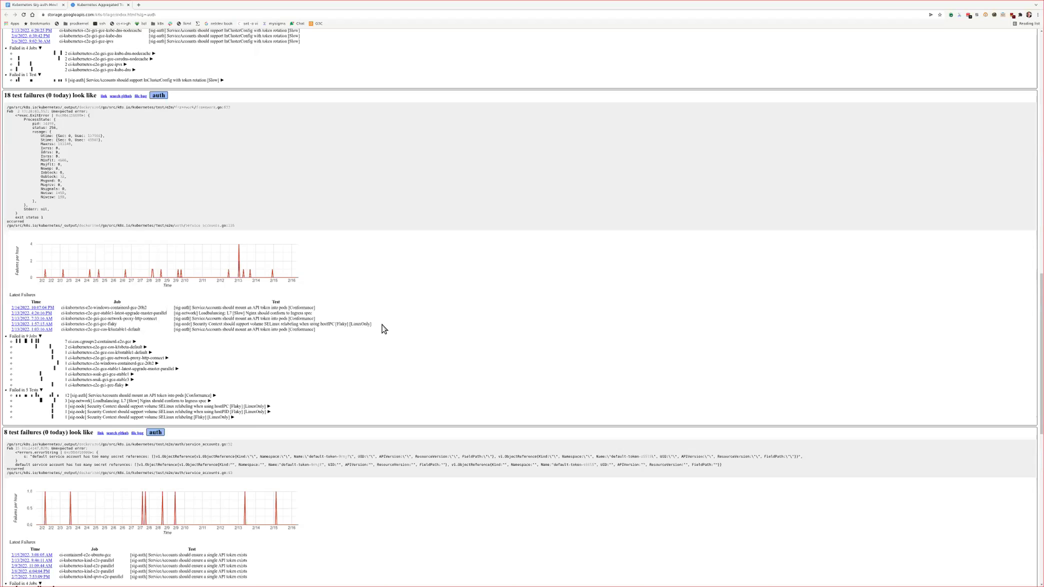
pyautogui.scroll(-2, 385, 329)
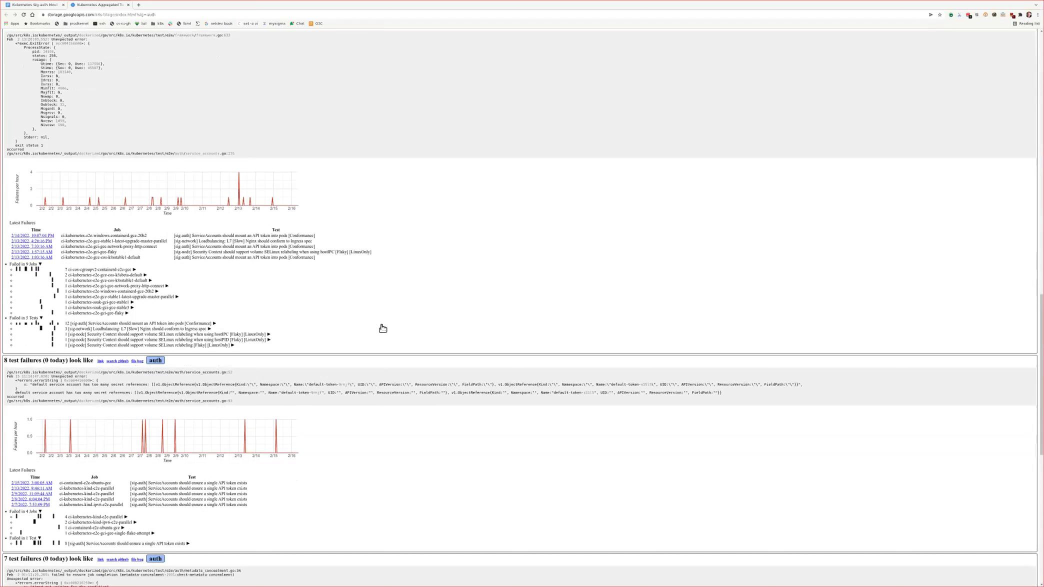
pyautogui.scroll(-1, 383, 328)
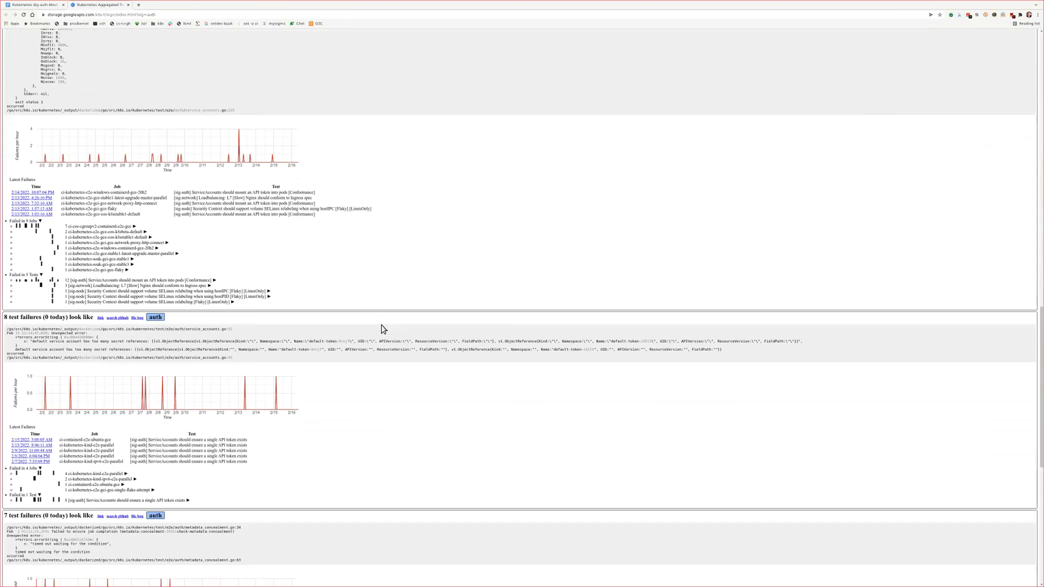
pyautogui.scroll(-7, 384, 328)
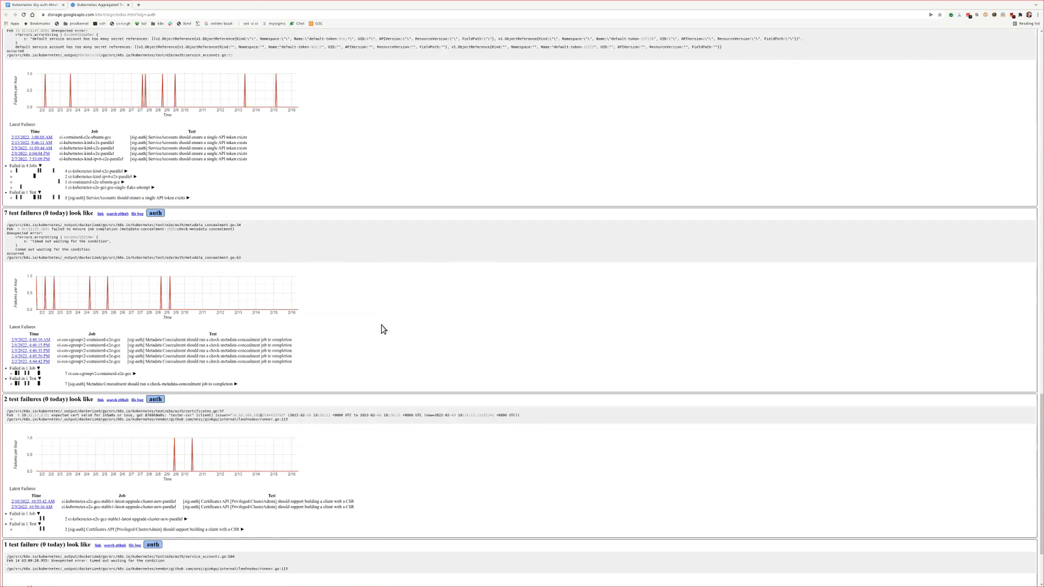
pyautogui.scroll(-2, 383, 329)
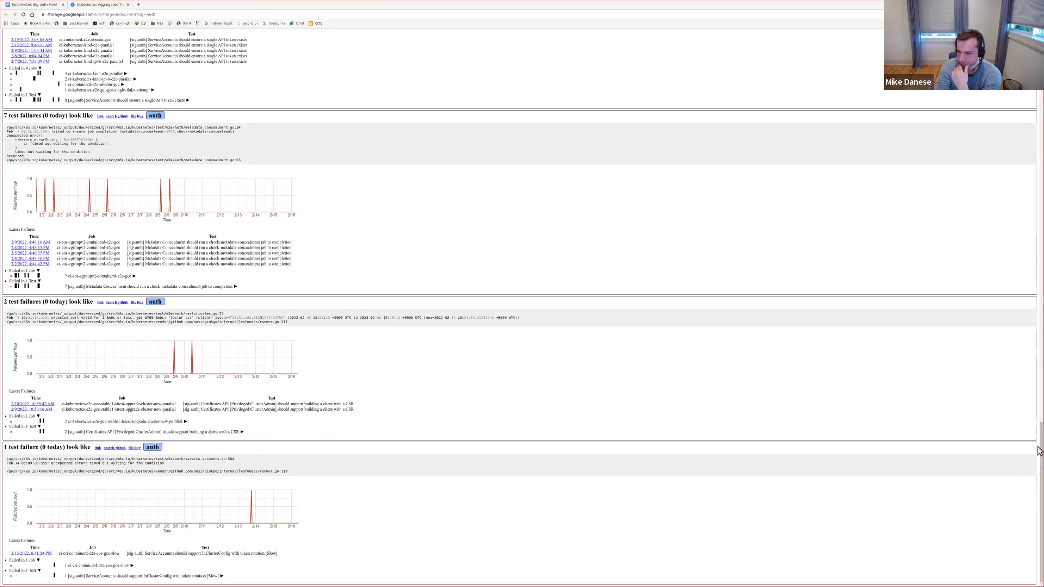
pyautogui.hotkey('ctrl', 'r')
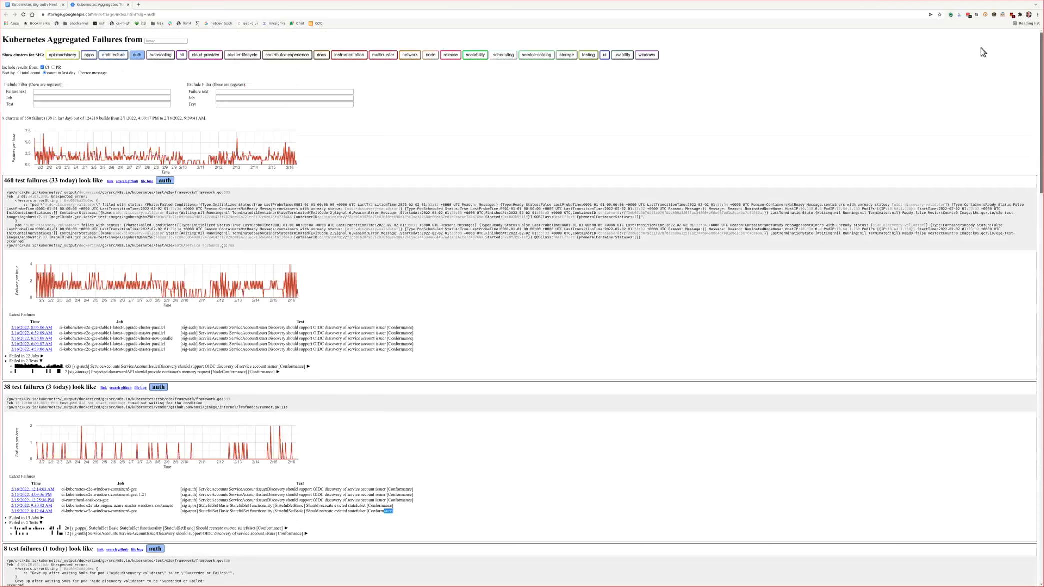
pyautogui.scroll(-3, 984, 52)
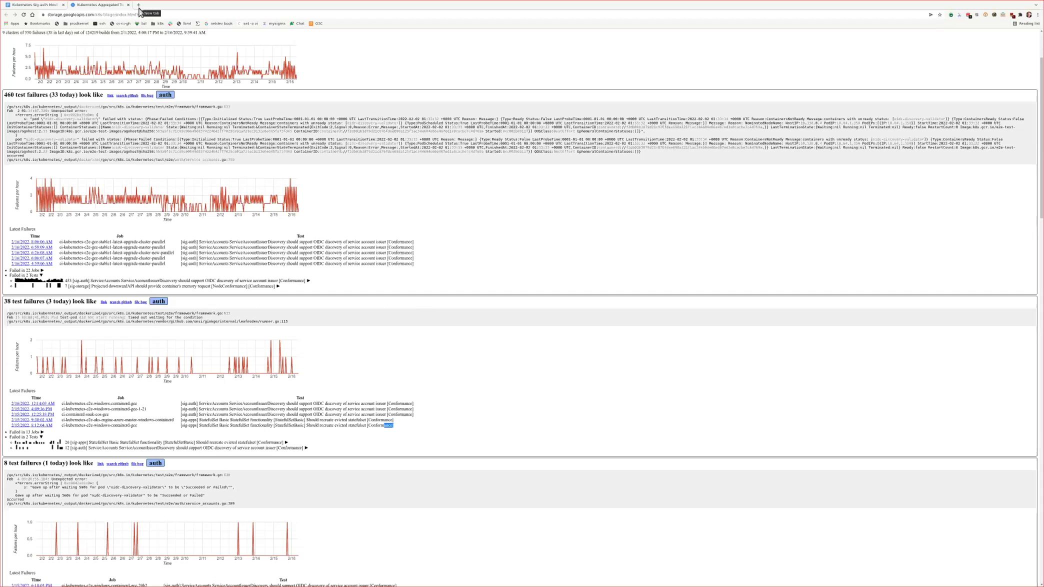
# Step: Search GitHub issues for the top cluster's commit a435cd66040c17fe8092 and confirm nothing is found
pyautogui.click(127, 96)
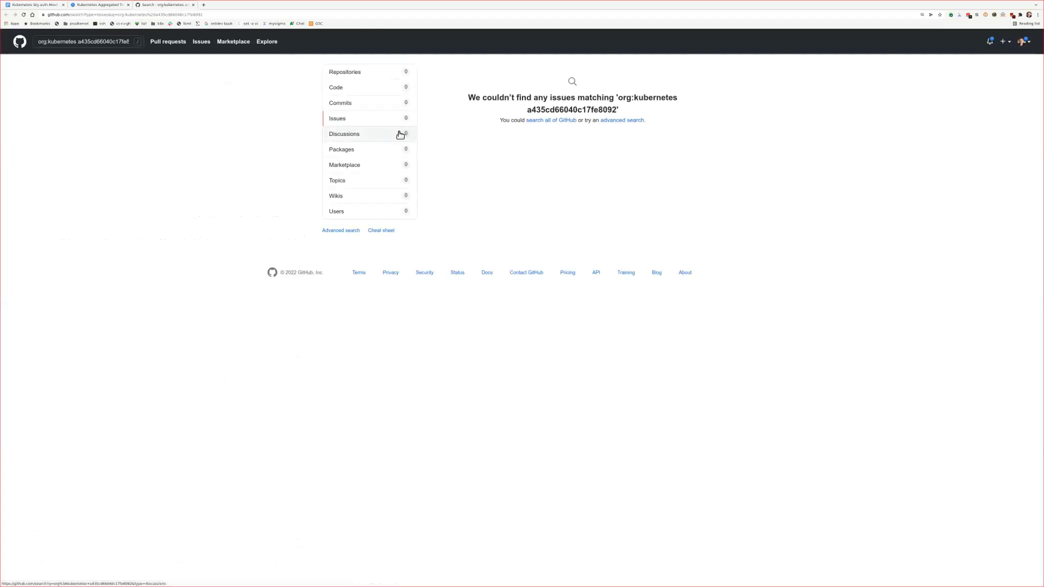
pyautogui.middleClick(173, 5)
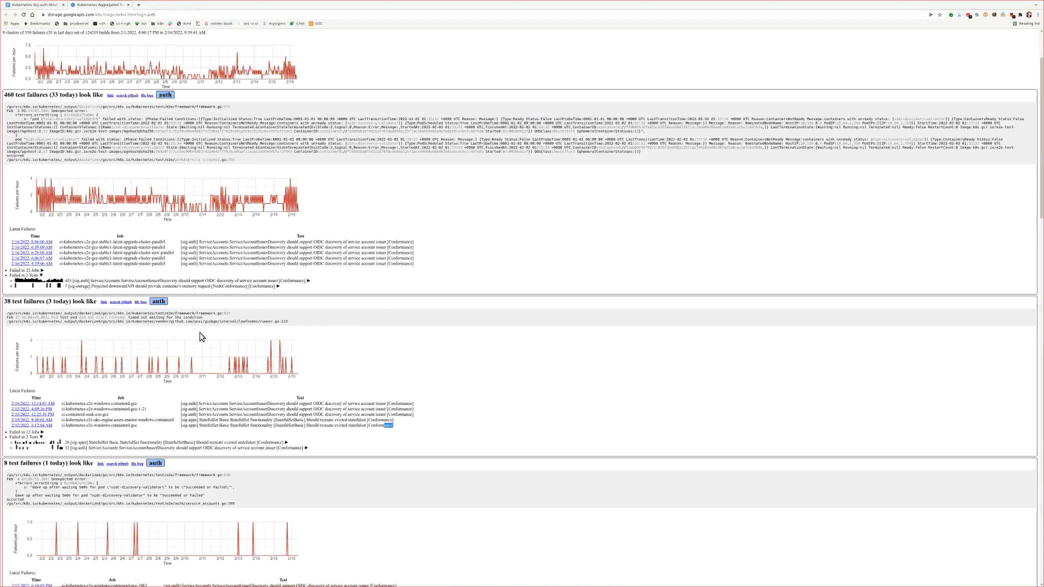
pyautogui.middleClick(127, 96)
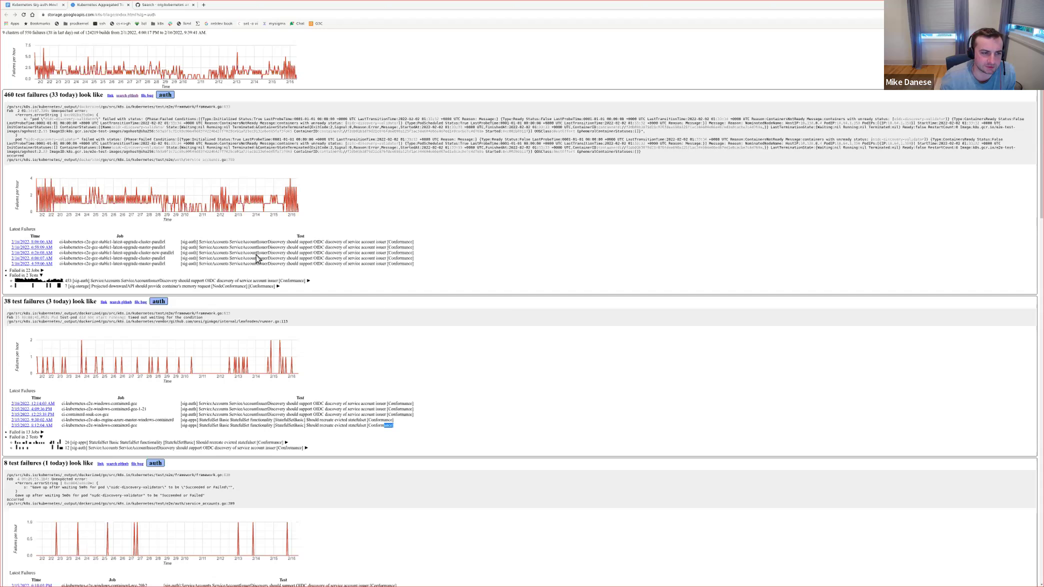
pyautogui.moveTo(199, 244); pyautogui.dragTo(387, 241)
pyautogui.click(186, 5)
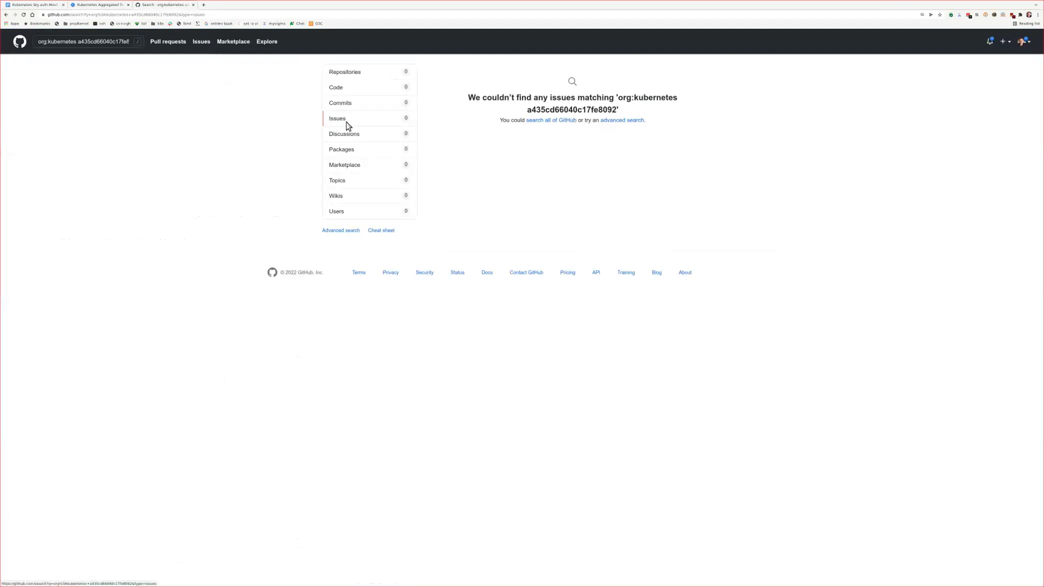
# Step: Open the kubernetes/kubernetes repository on GitHub and look over the 38-failure cluster's test rows
pyautogui.click(95, 15)
pyautogui.write('github.com/kubernetes/kubernetes/')
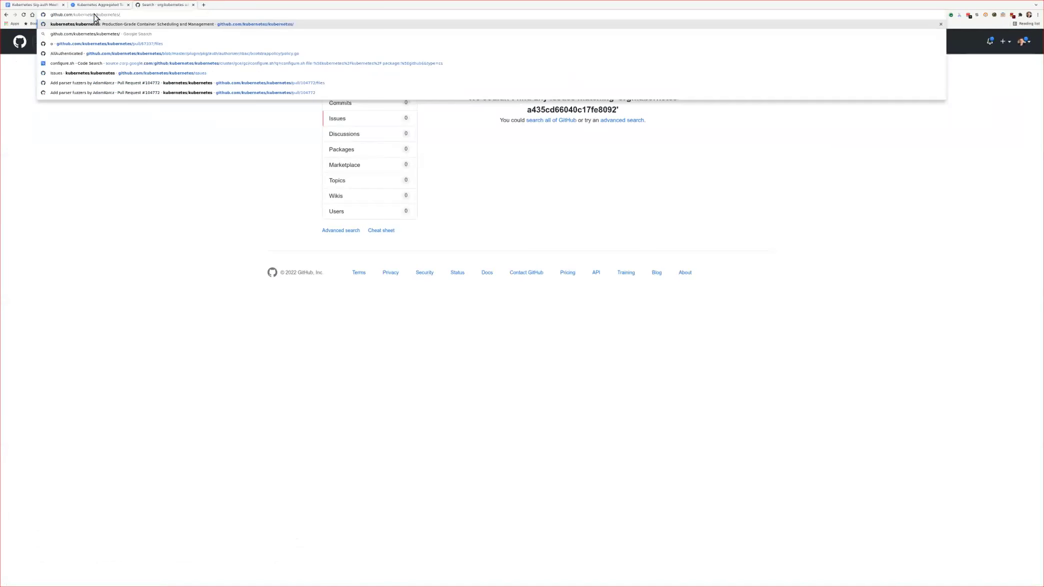
pyautogui.press('Return')
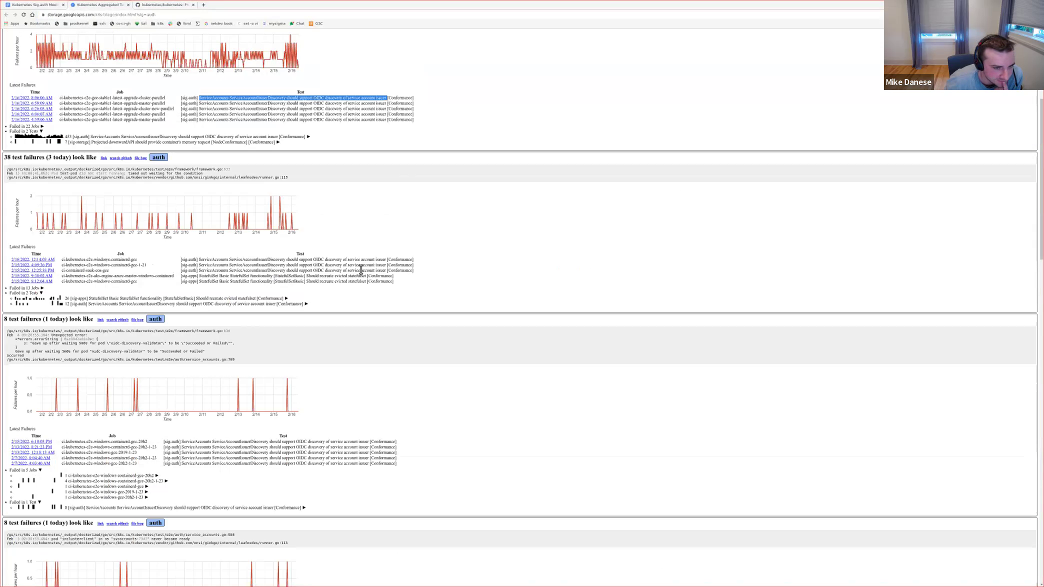
pyautogui.moveTo(212, 260); pyautogui.dragTo(250, 271)
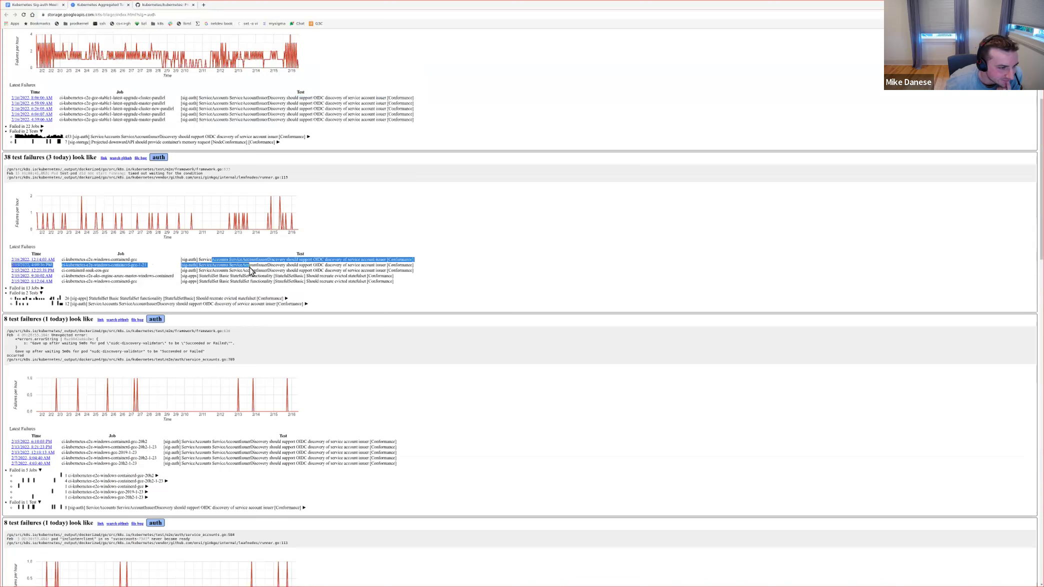
pyautogui.click(251, 271)
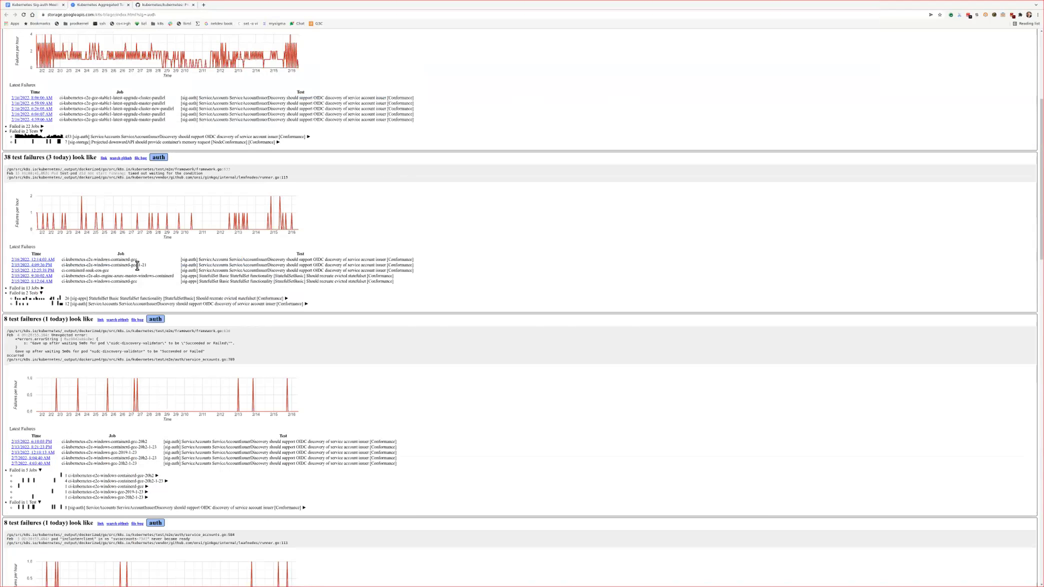
pyautogui.moveTo(150, 265); pyautogui.dragTo(63, 266)
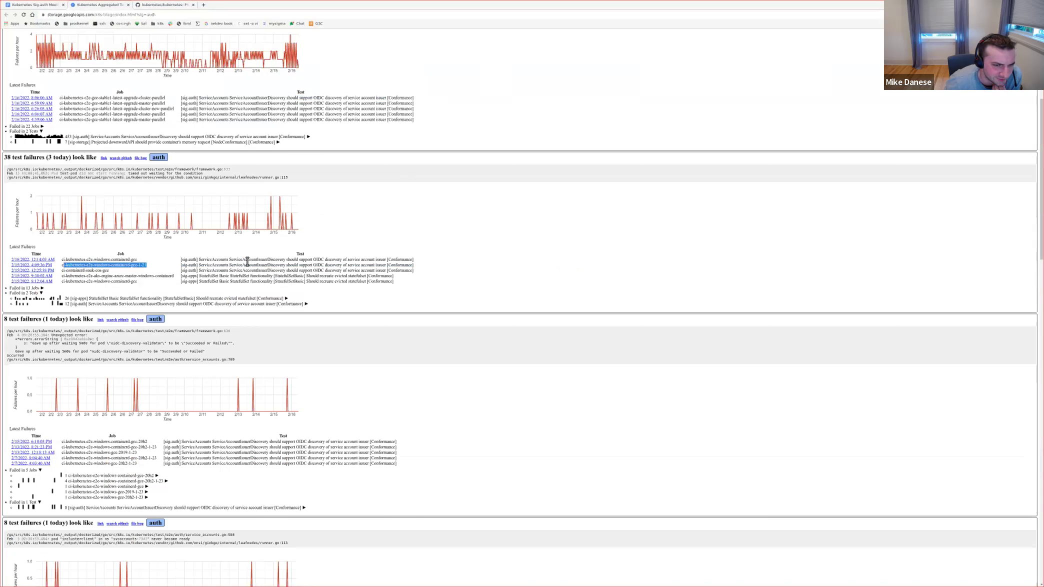
pyautogui.moveTo(218, 266); pyautogui.dragTo(278, 266)
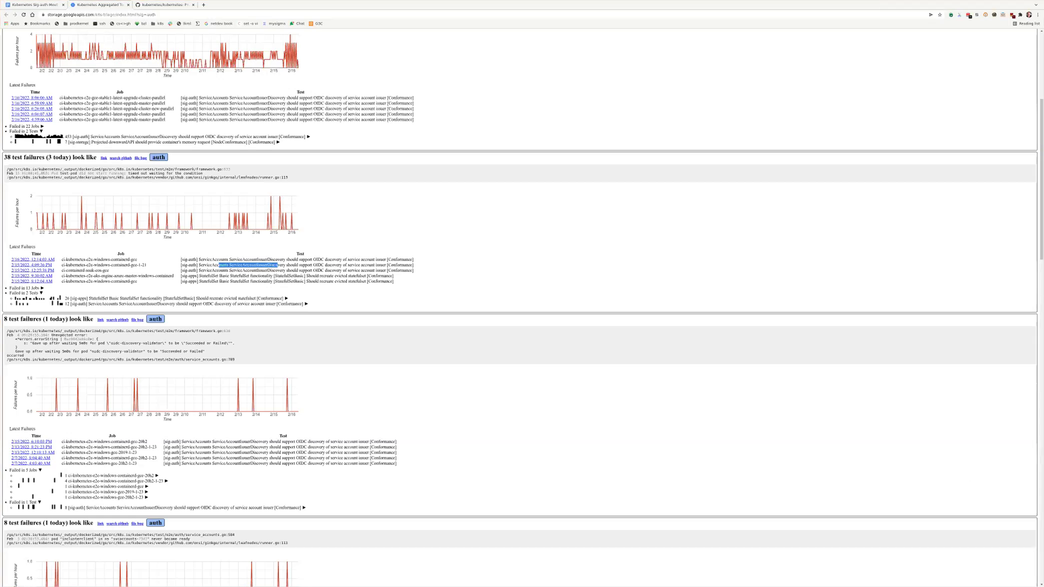
pyautogui.click(125, 276)
# Step: Zoom in and scroll through the 38- and 8-failure clusters, including the oidc-discovery-validator timeouts
pyautogui.hotkey('ctrl', '+')
pyautogui.hotkey('ctrl', '+')
pyautogui.hotkey('ctrl', '+')
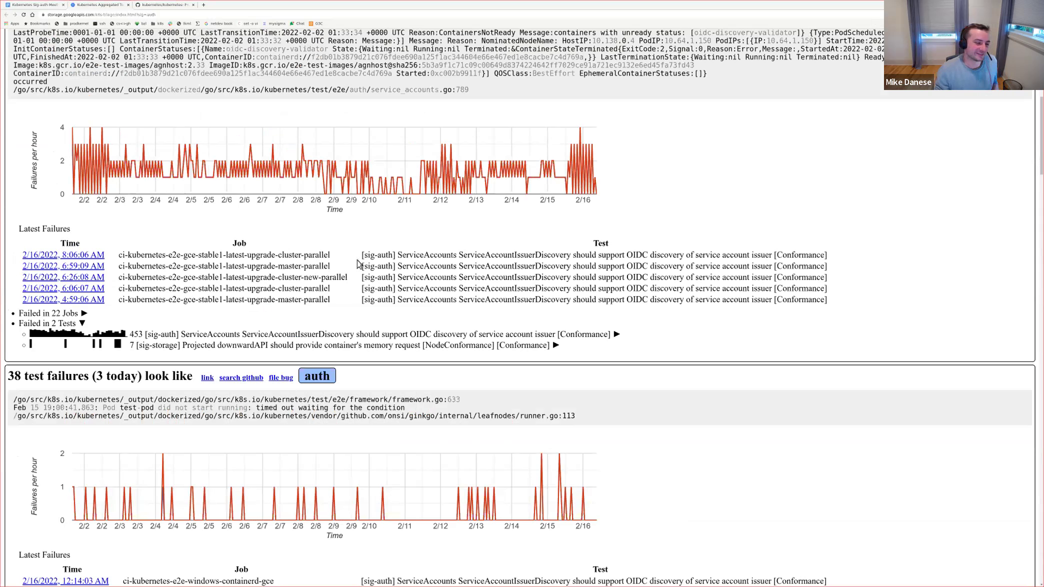
pyautogui.scroll(7, 413, 250)
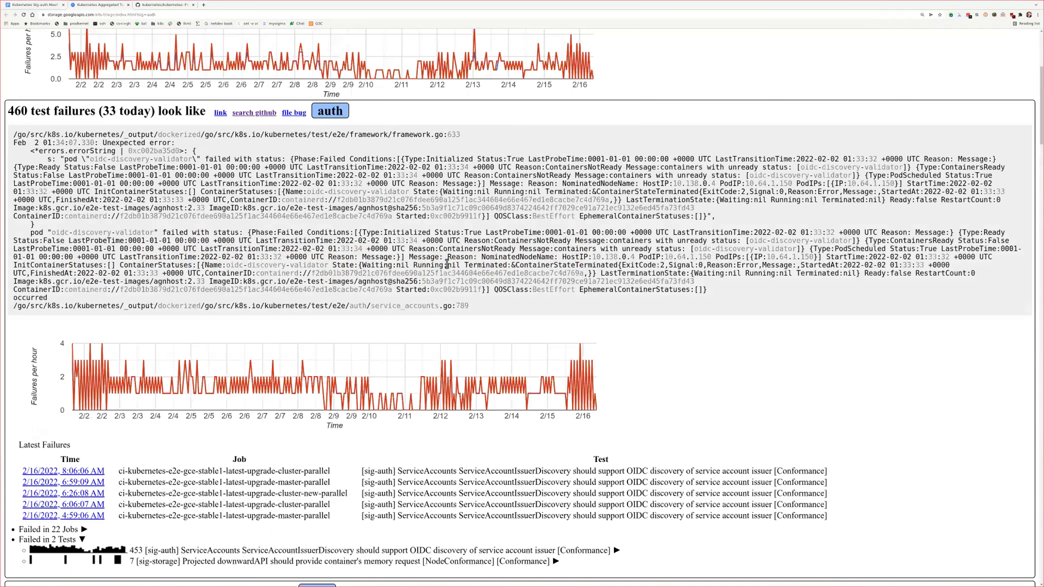
pyautogui.scroll(2, 423, 291)
pyautogui.scroll(-14, 480, 225)
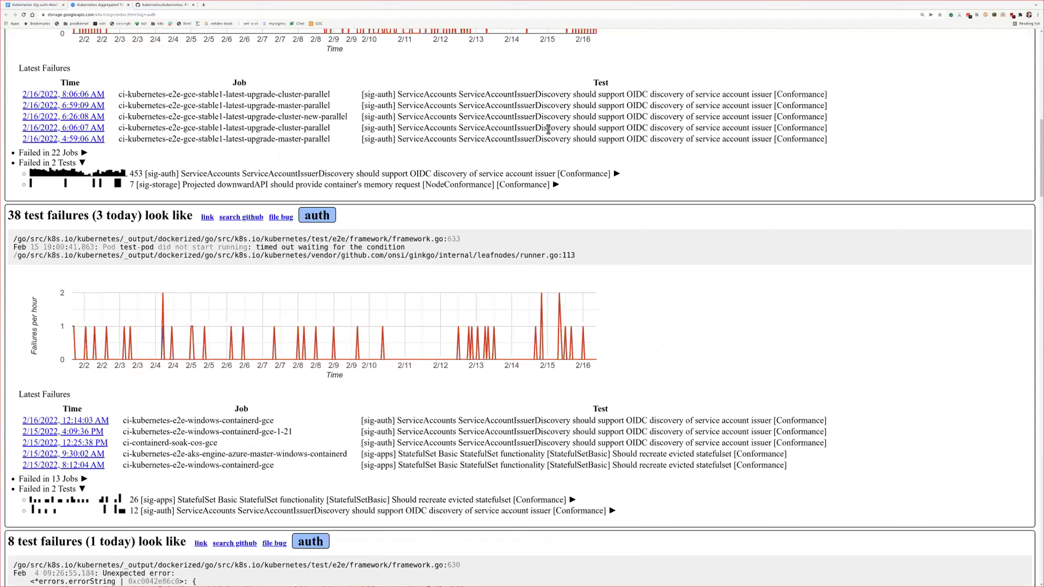
pyautogui.scroll(-3, 545, 162)
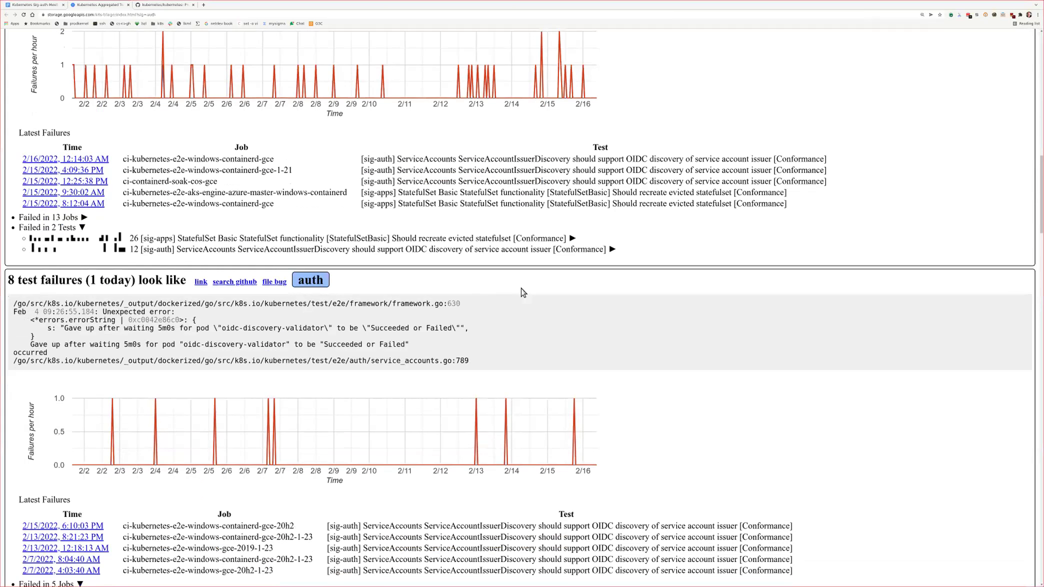
pyautogui.scroll(-1, 519, 283)
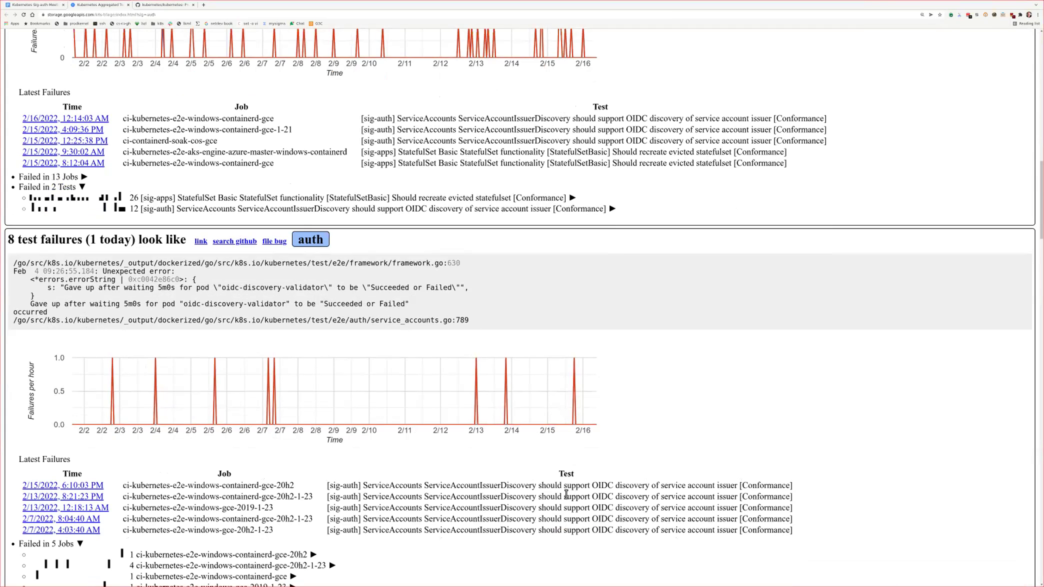
pyautogui.scroll(-2, 254, 482)
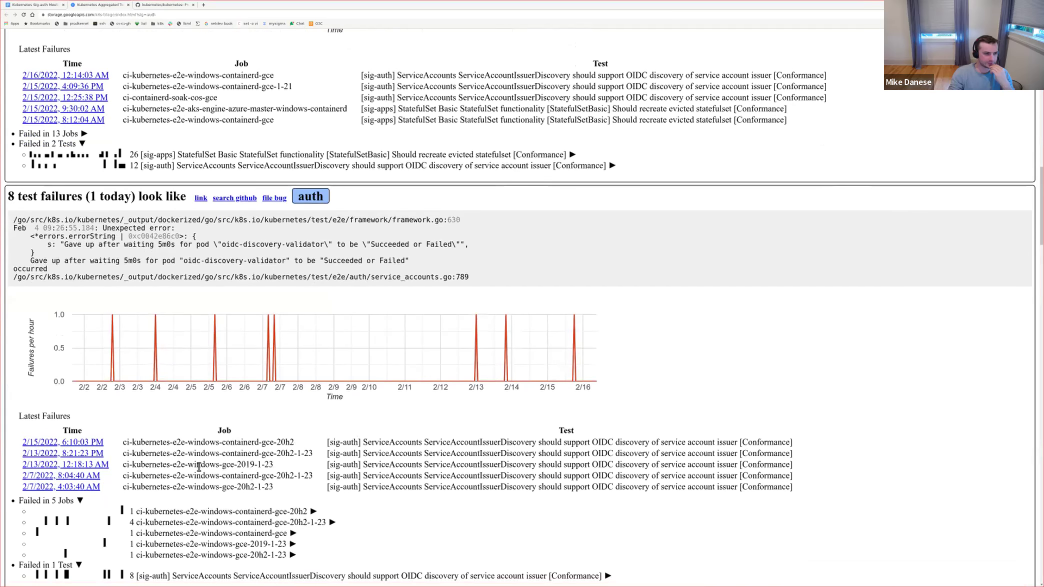
pyautogui.scroll(2, 228, 420)
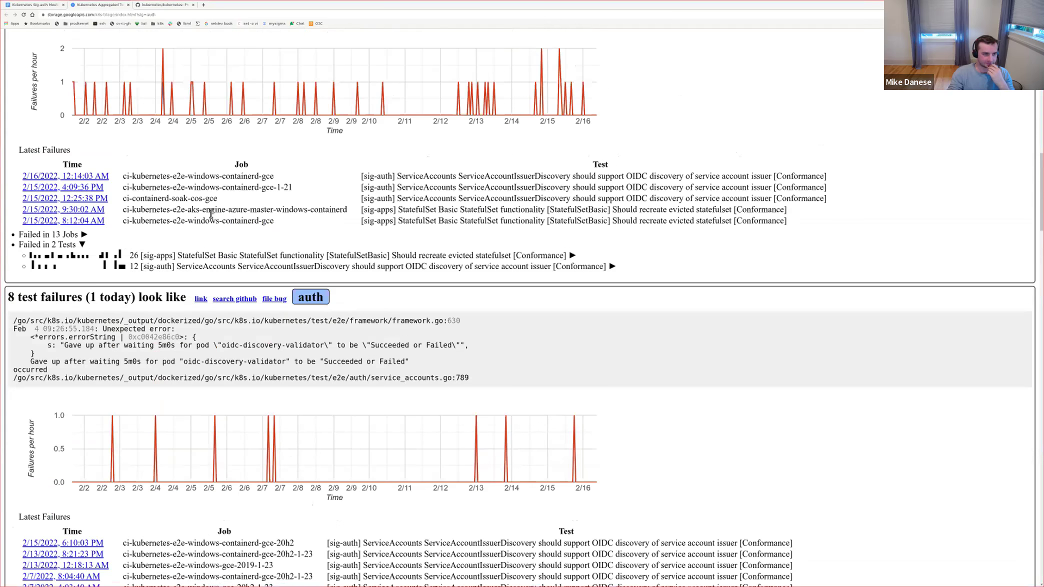
pyautogui.scroll(-2, 233, 440)
pyautogui.scroll(-5, 235, 452)
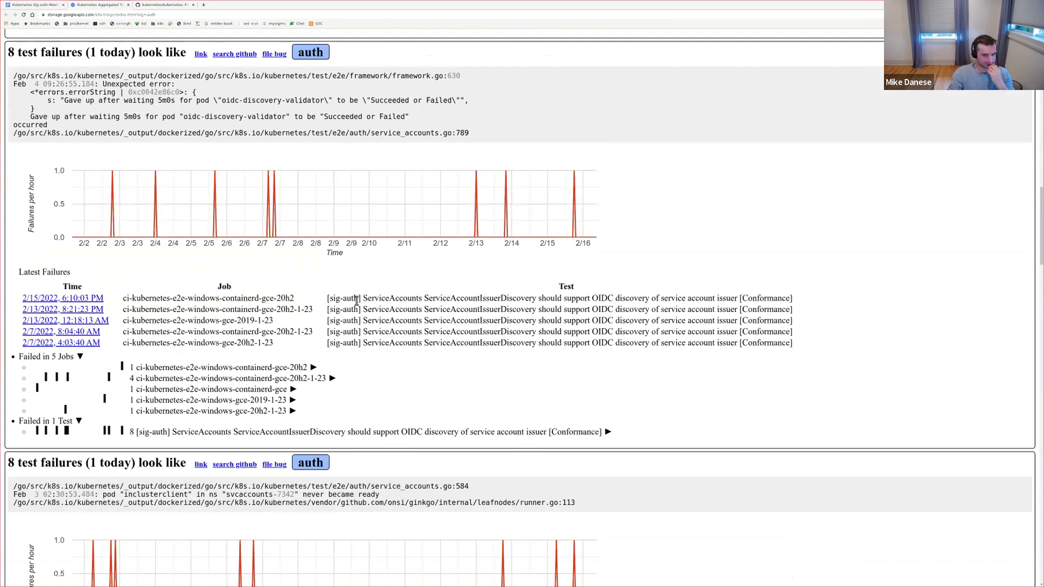
pyautogui.scroll(-5, 446, 448)
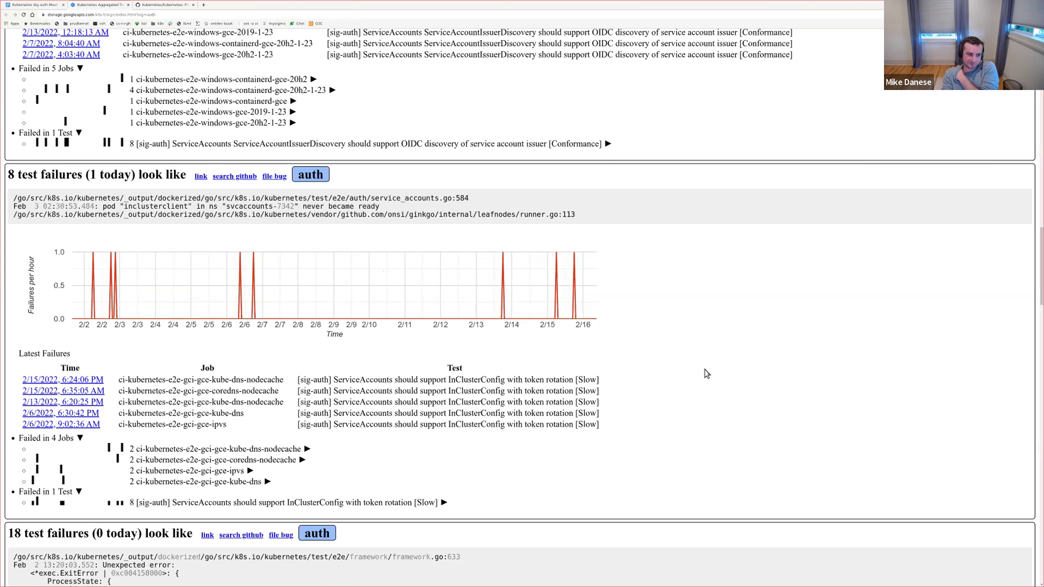
pyautogui.scroll(-1, 620, 337)
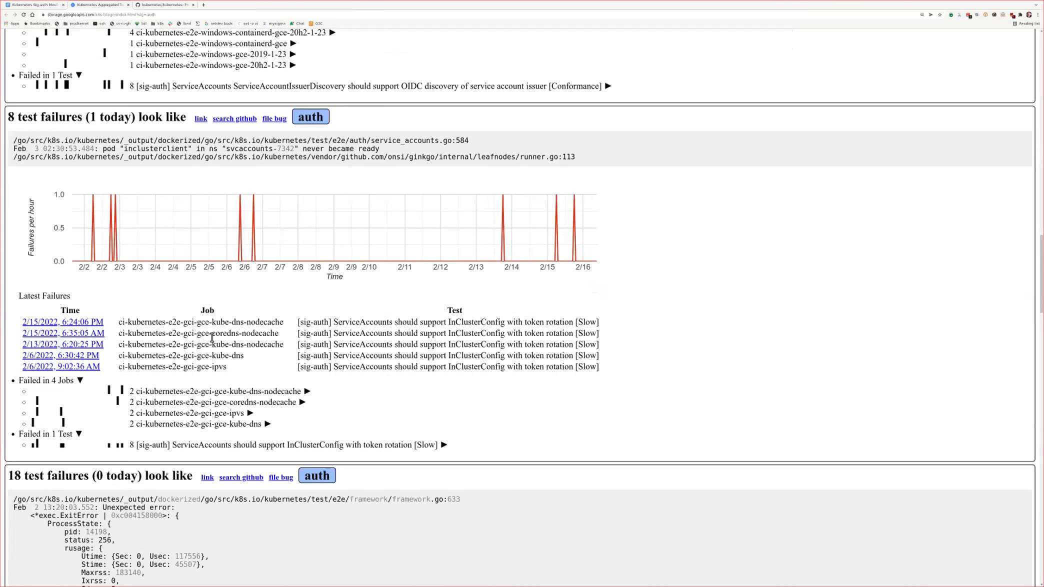
pyautogui.scroll(-1, 213, 337)
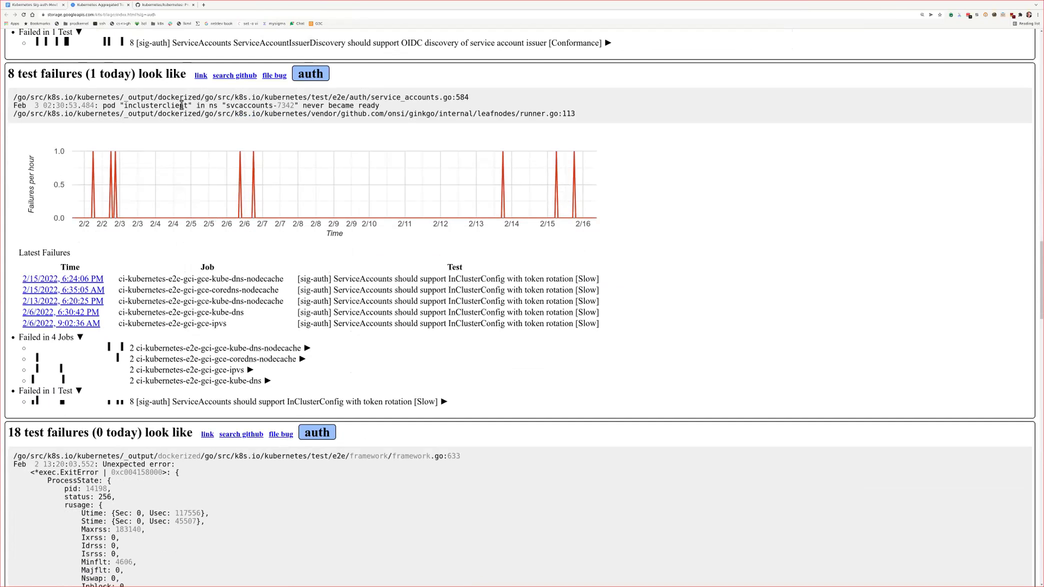
pyautogui.moveTo(103, 105); pyautogui.dragTo(303, 105)
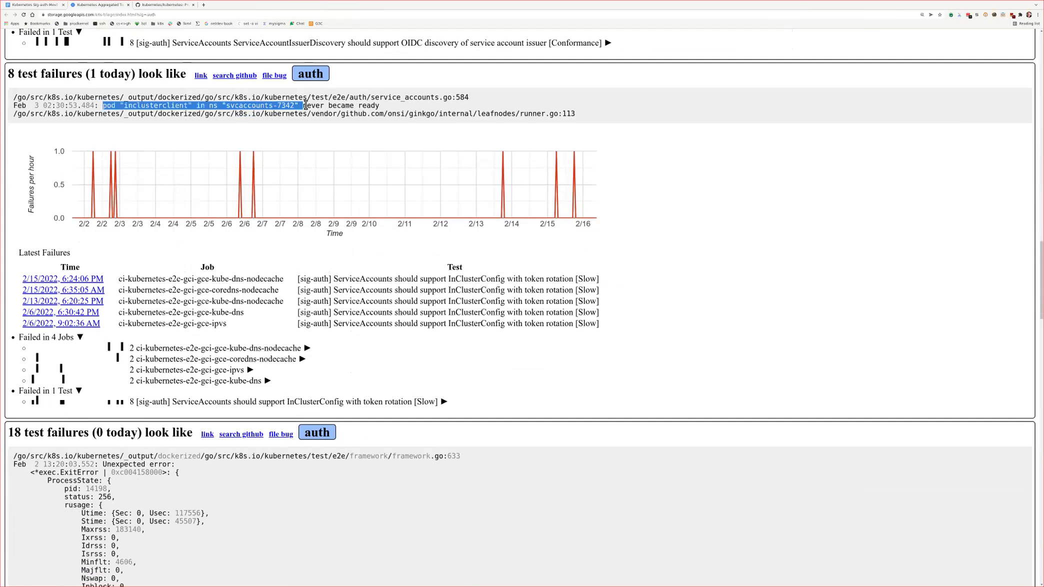
pyautogui.scroll(-3, 389, 303)
pyautogui.scroll(-3, 293, 352)
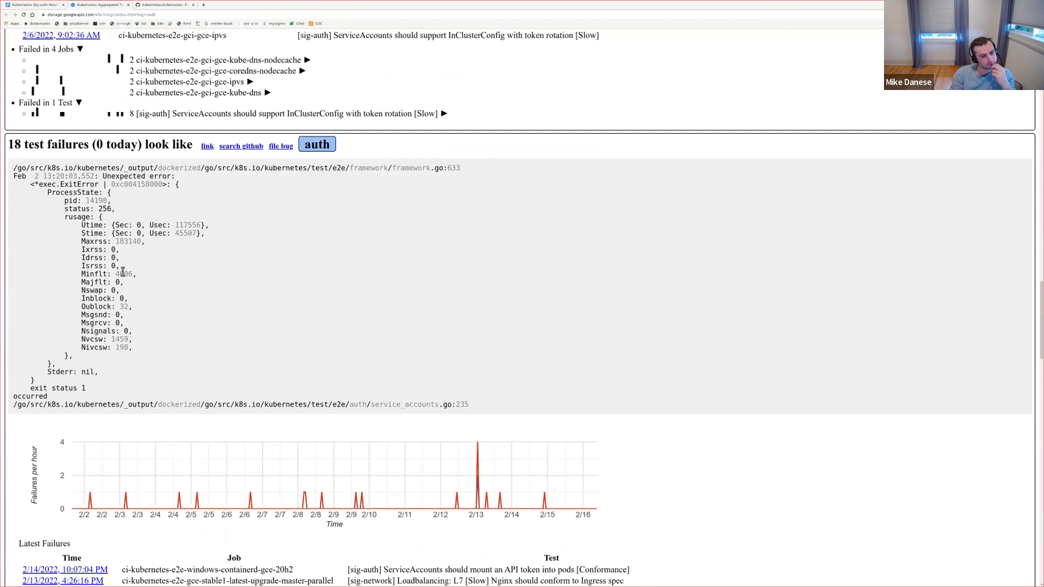
# Step: Find the 18-failure ServiceAccounts cluster and select test/e2e/auth/service_accounts.go in its stack trace
pyautogui.scroll(-1, 394, 362)
pyautogui.scroll(-2, 429, 361)
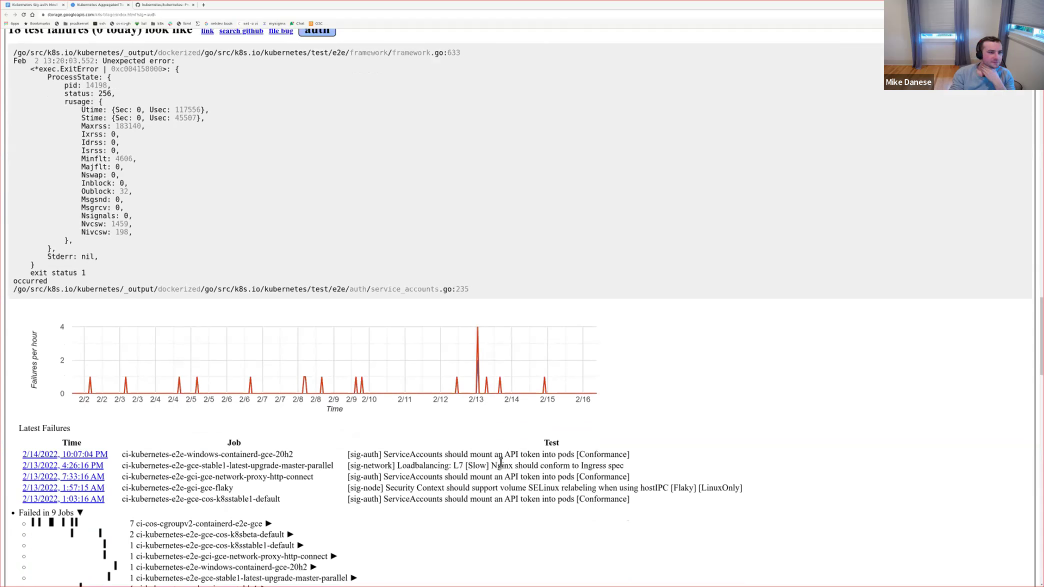
pyautogui.scroll(-1, 502, 463)
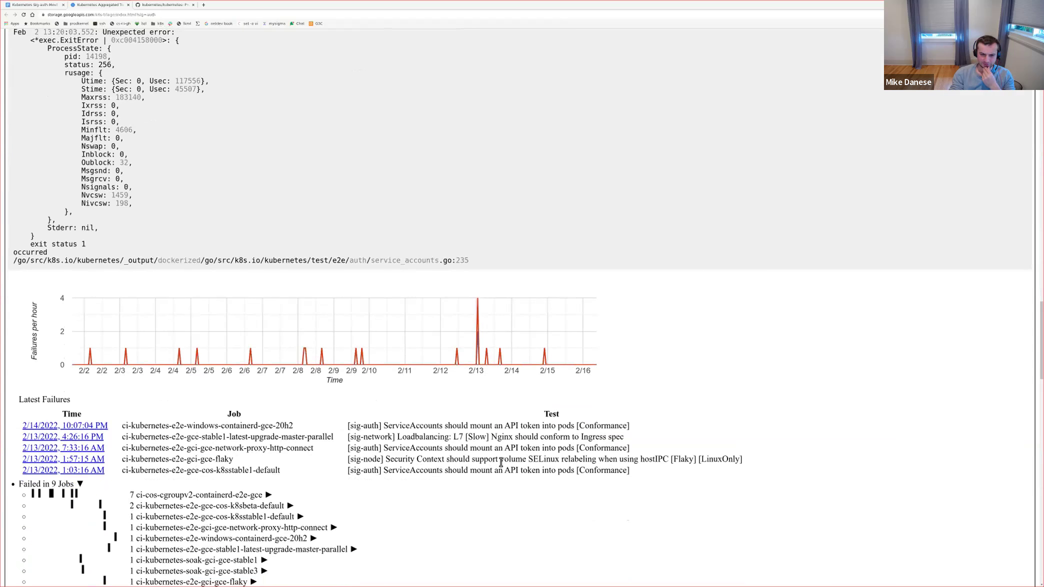
pyautogui.scroll(-1, 501, 462)
pyautogui.scroll(-3, 503, 466)
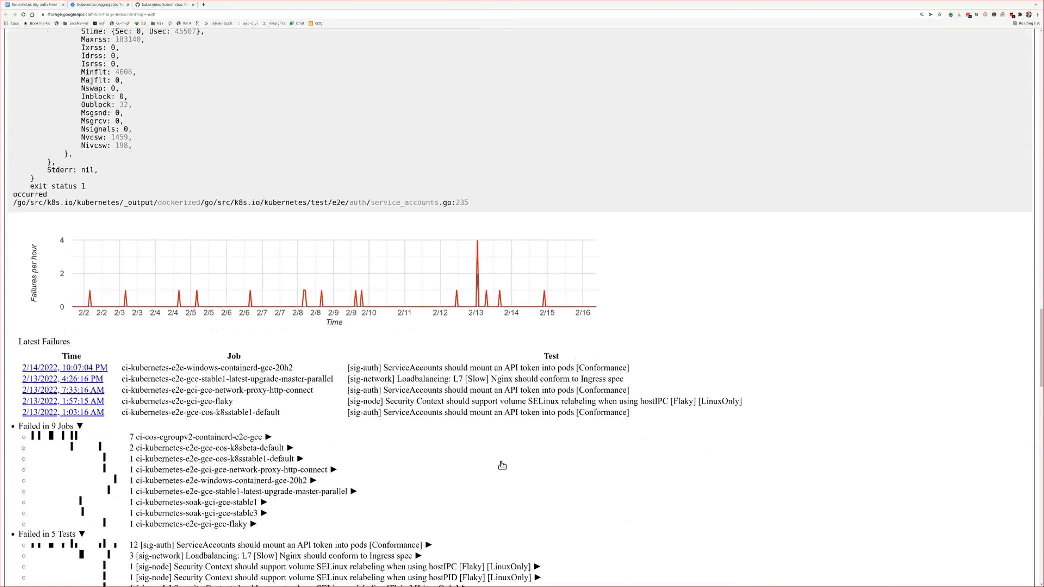
pyautogui.scroll(3, 503, 466)
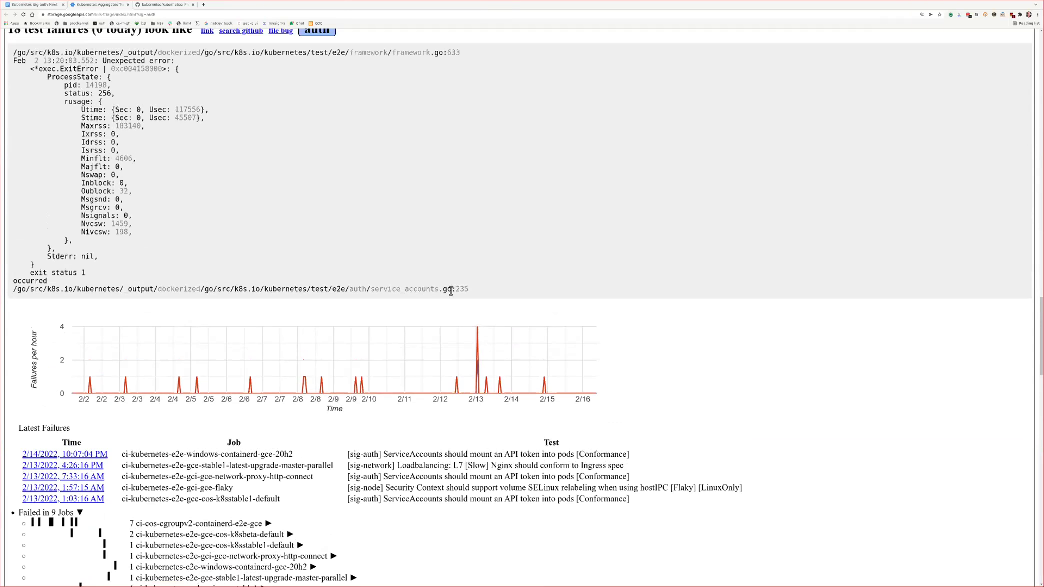
pyautogui.moveTo(451, 291); pyautogui.dragTo(314, 287)
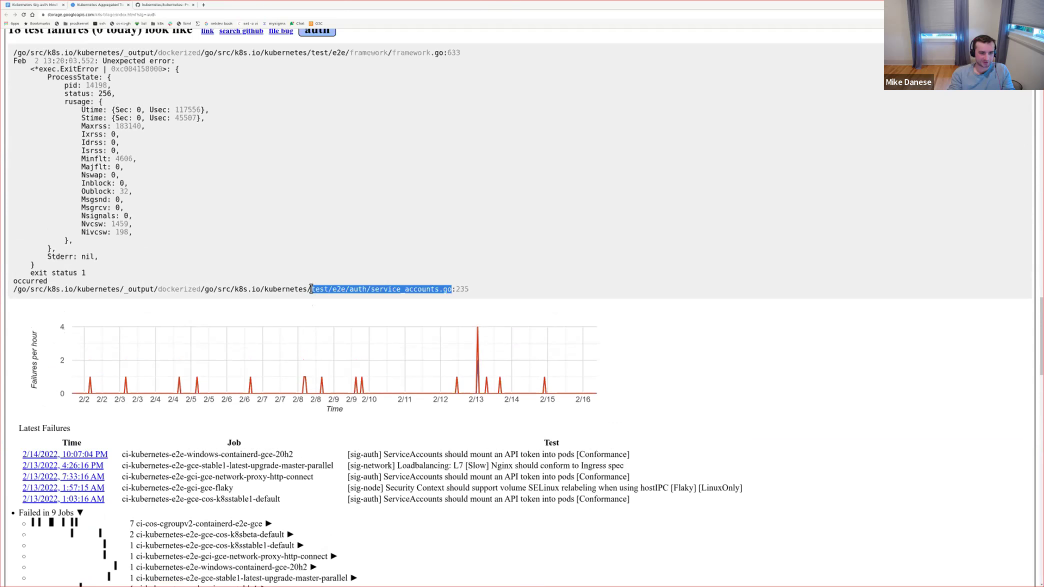
# Step: In a new tab, open service_accounts.go in github.com/kubernetes/kubernetes using the file finder
pyautogui.hotkey('ctrl', 't')
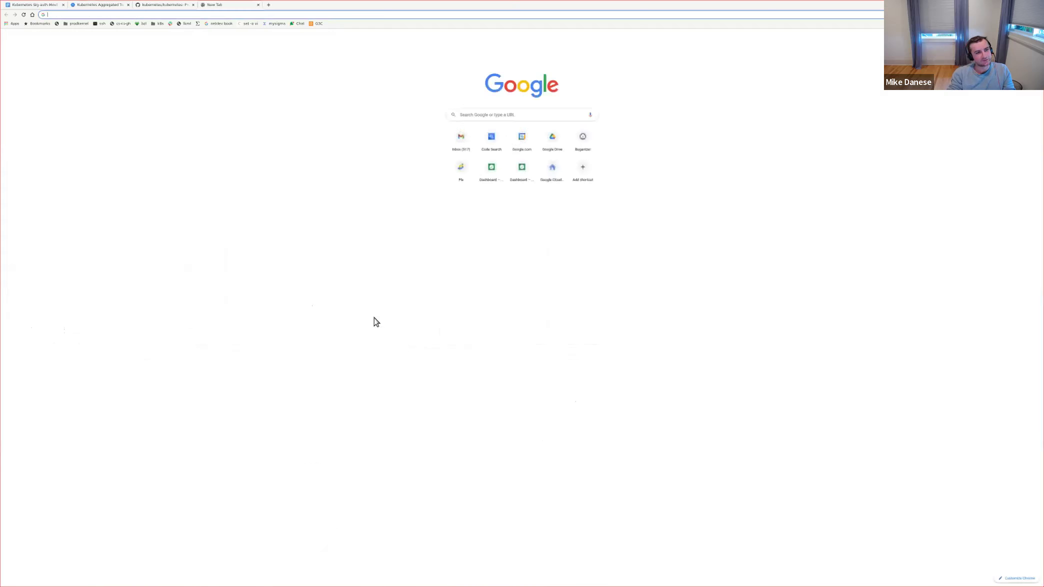
pyautogui.write('github.com/kubernetes/kubernetes/')
pyautogui.press('Return')
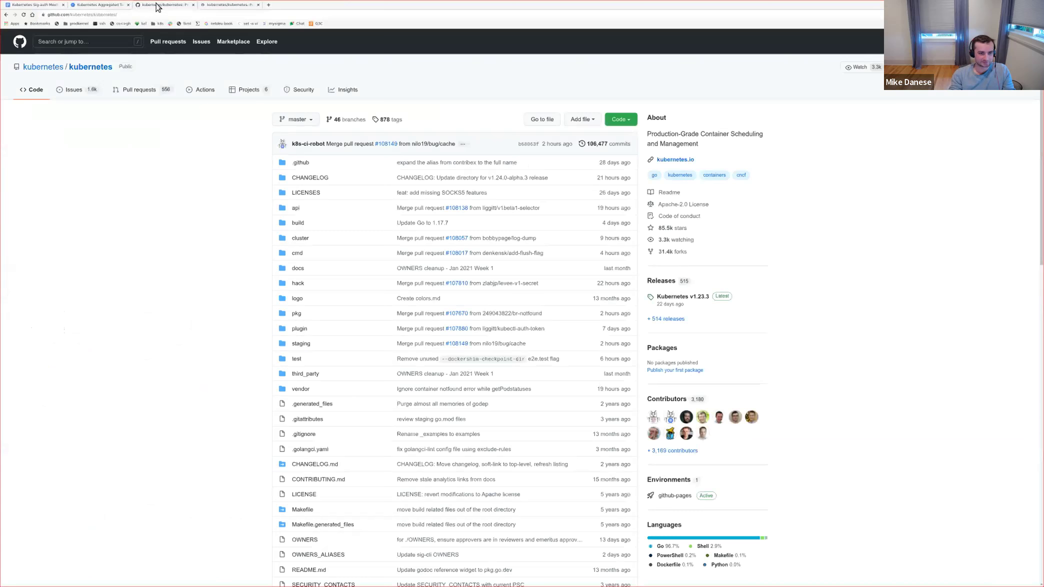
pyautogui.press('t')
pyautogui.write('test/e2e/auth/service_accounts.go')
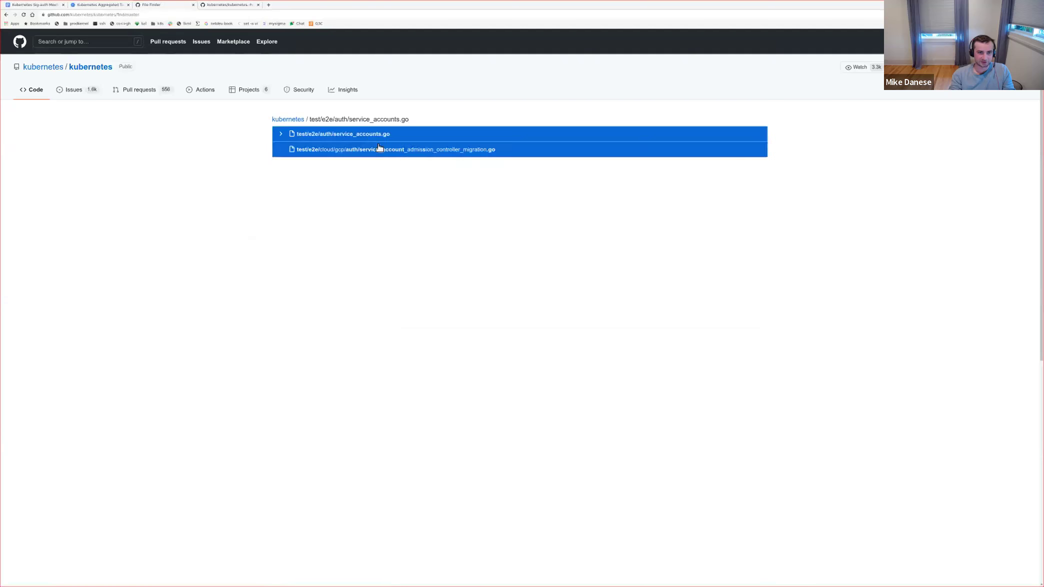
pyautogui.click(387, 136)
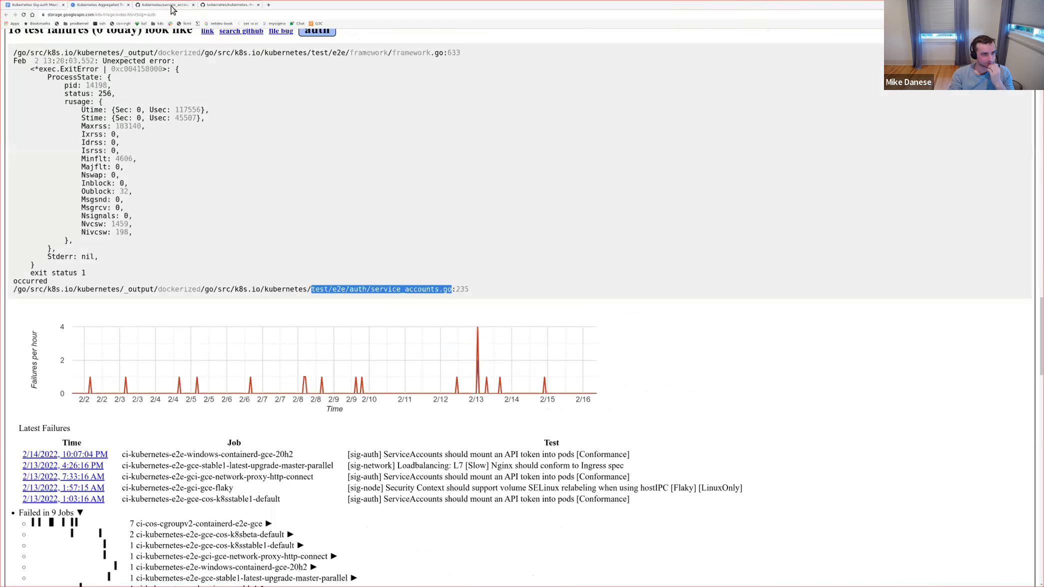
# Step: Trace ReadFileViaContainer on line 234 to its definition in kubectl_utils.go, then return to triage
pyautogui.click(167, 6)
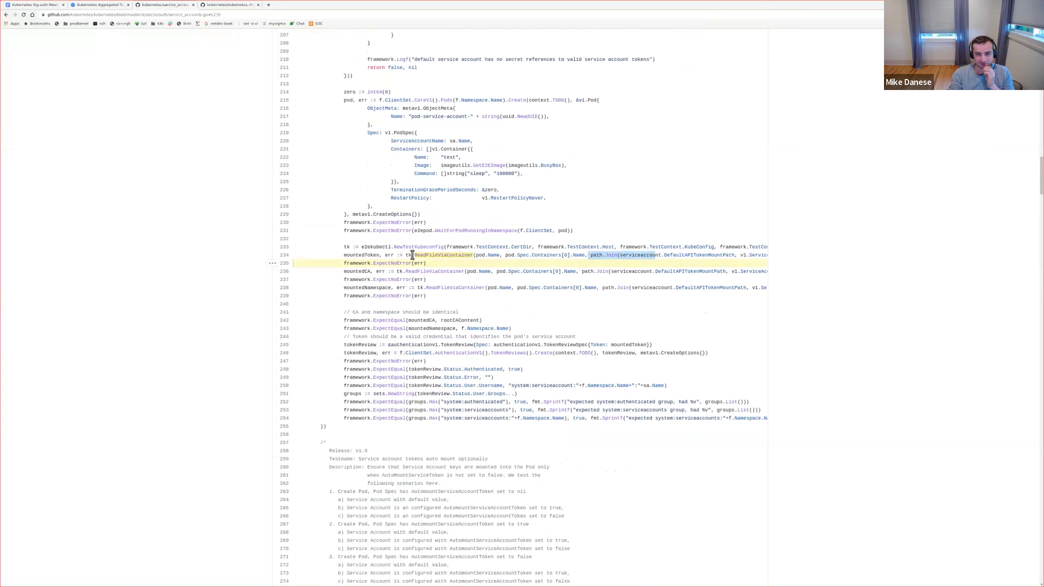
pyautogui.moveTo(666, 257); pyautogui.dragTo(284, 249)
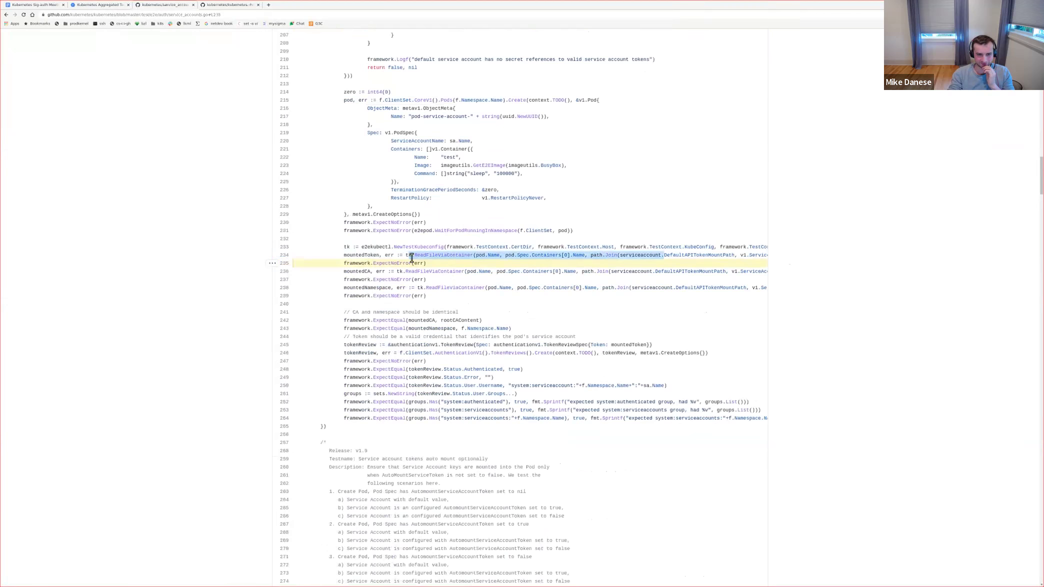
pyautogui.click(463, 256)
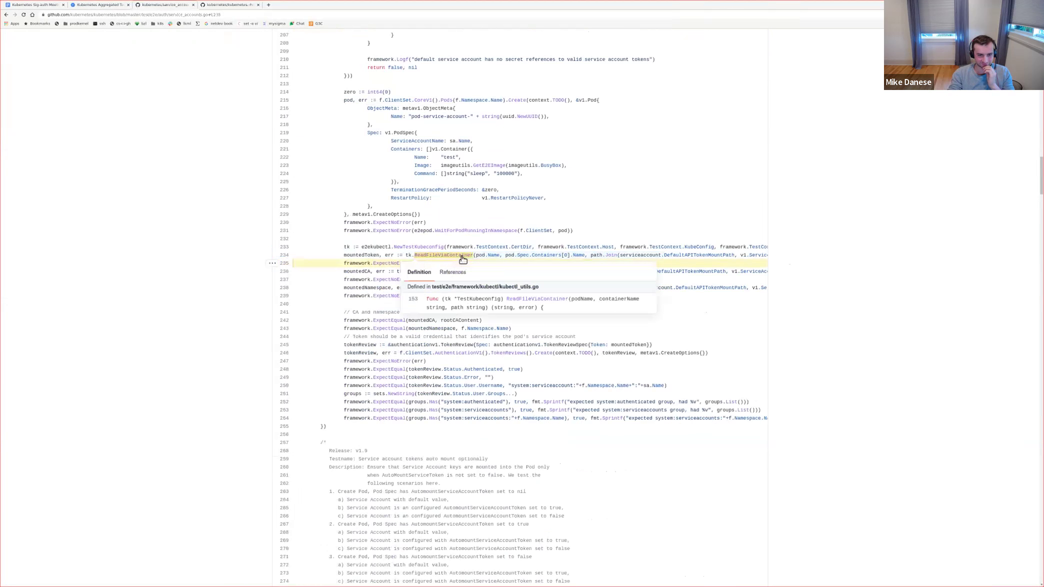
pyautogui.click(491, 307)
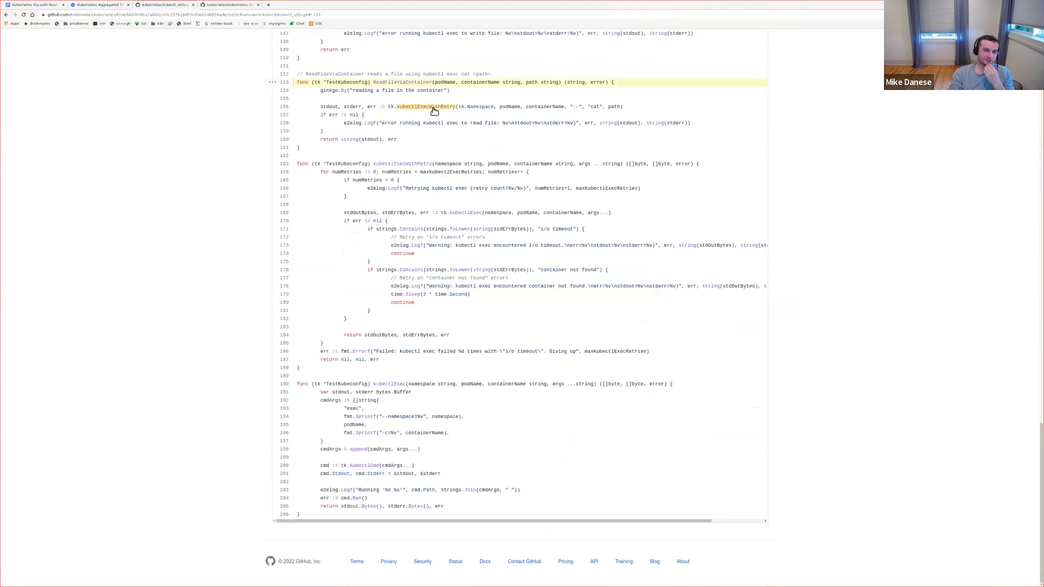
pyautogui.click(112, 7)
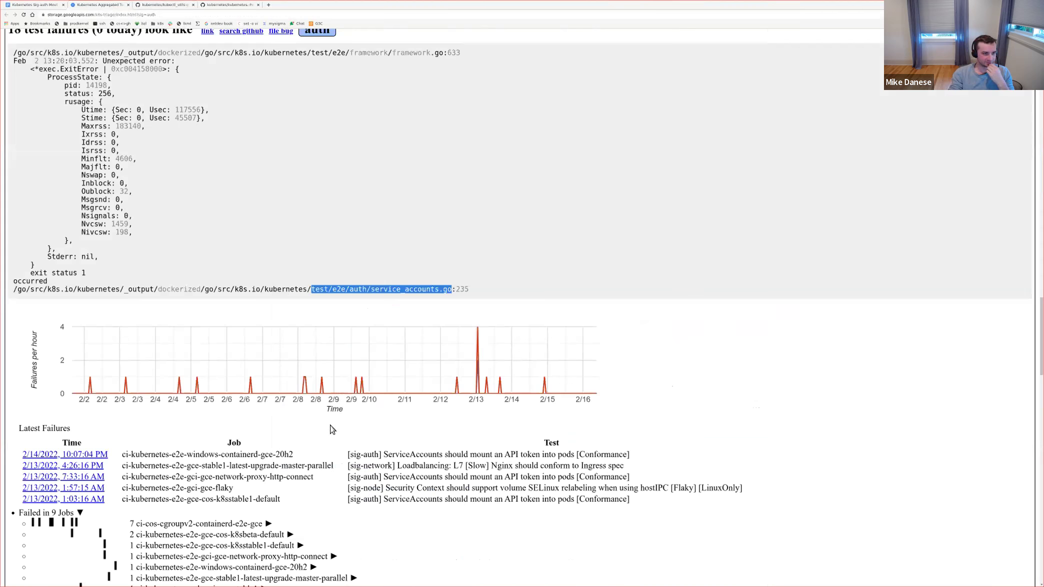
# Step: Open the 2/13/2022, 4:26:16 PM run in a background tab, then scroll to the secret-references cluster
pyautogui.scroll(1, 381, 488)
pyautogui.moveTo(546, 439)
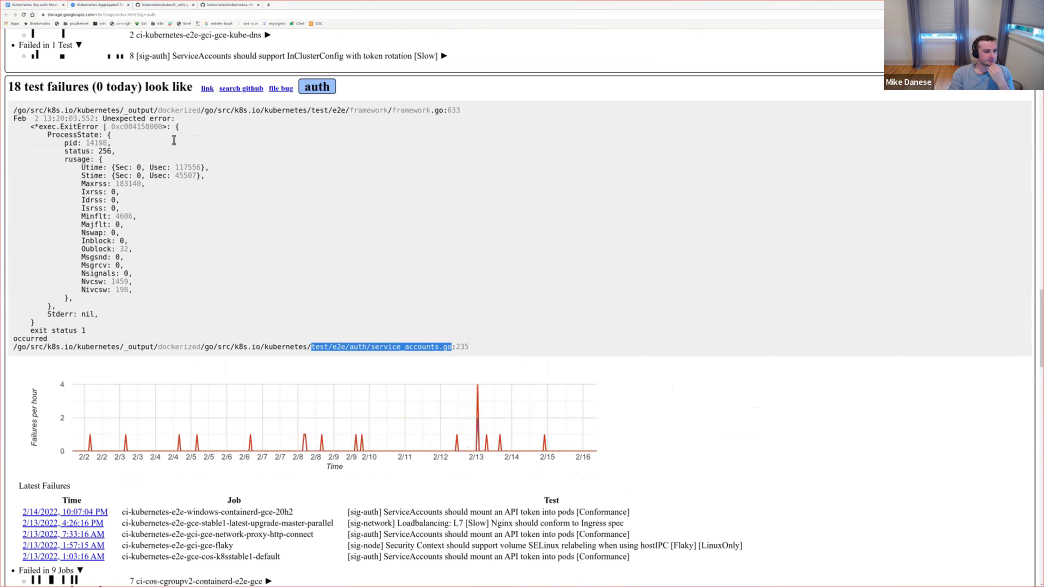
pyautogui.scroll(-2, 283, 347)
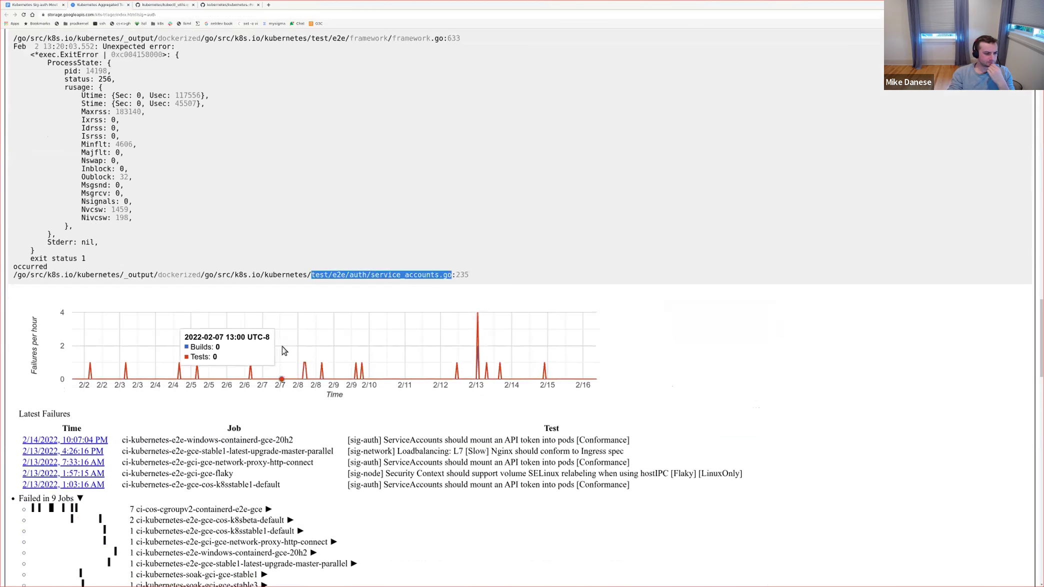
pyautogui.scroll(-12, 283, 350)
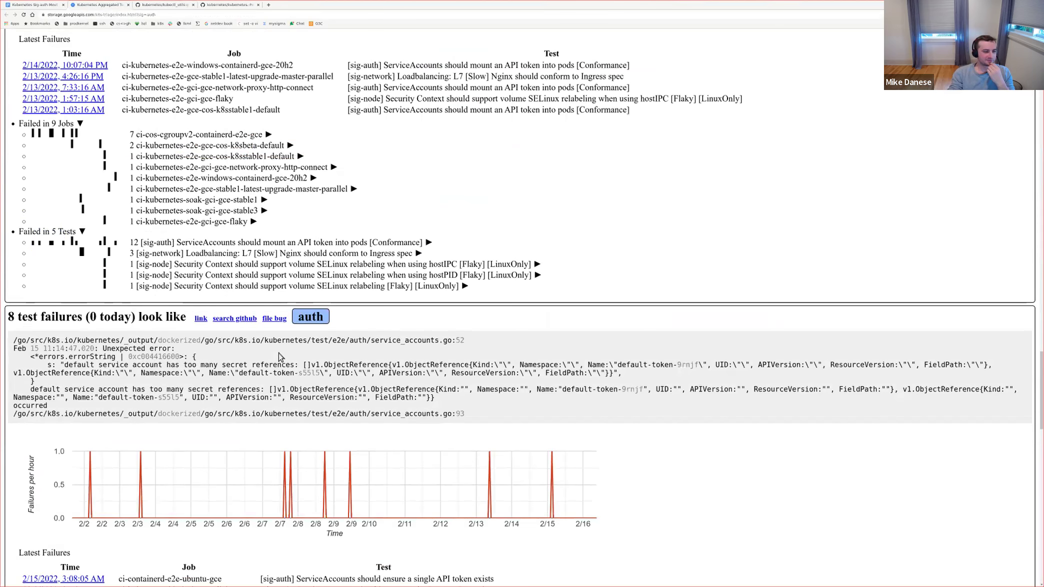
pyautogui.scroll(9, 286, 375)
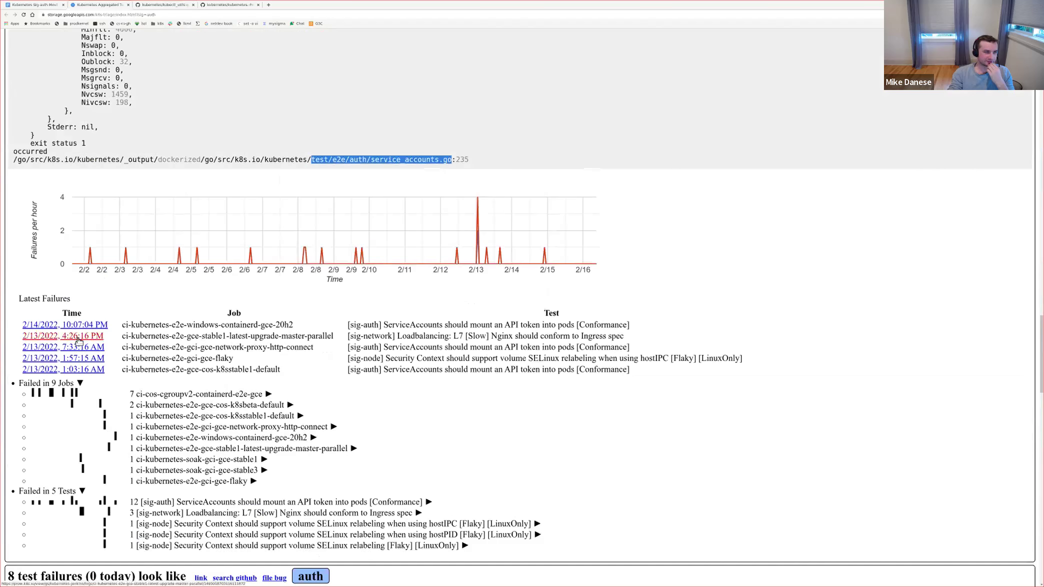
pyautogui.middleClick(79, 341)
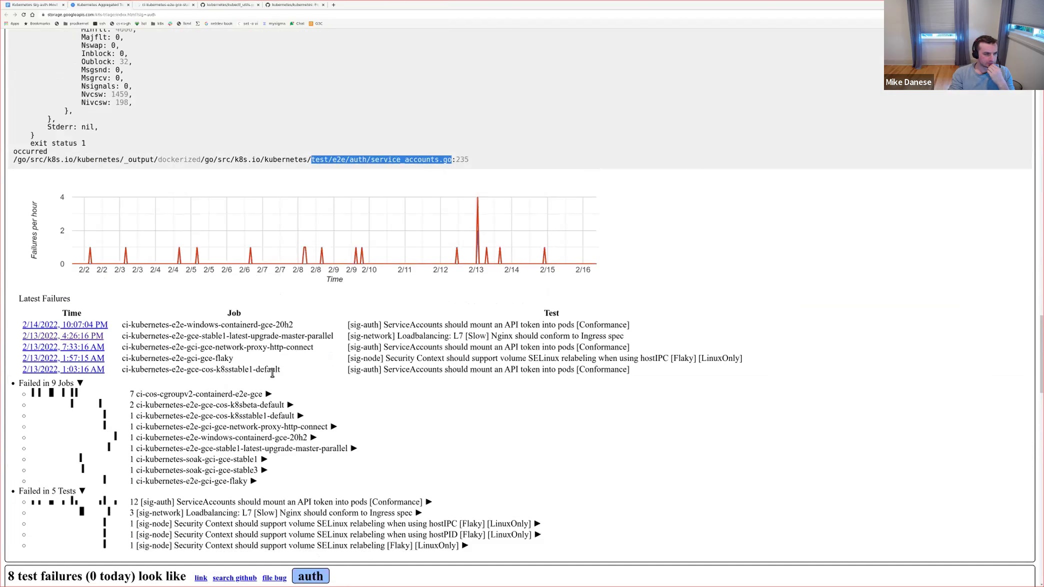
pyautogui.scroll(-9, 272, 373)
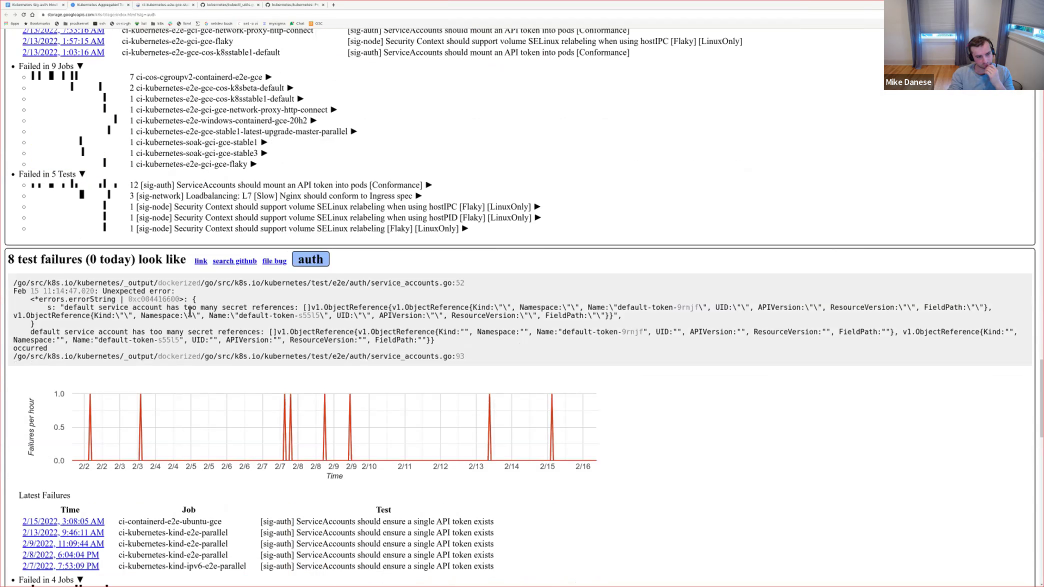
pyautogui.scroll(-1, 189, 312)
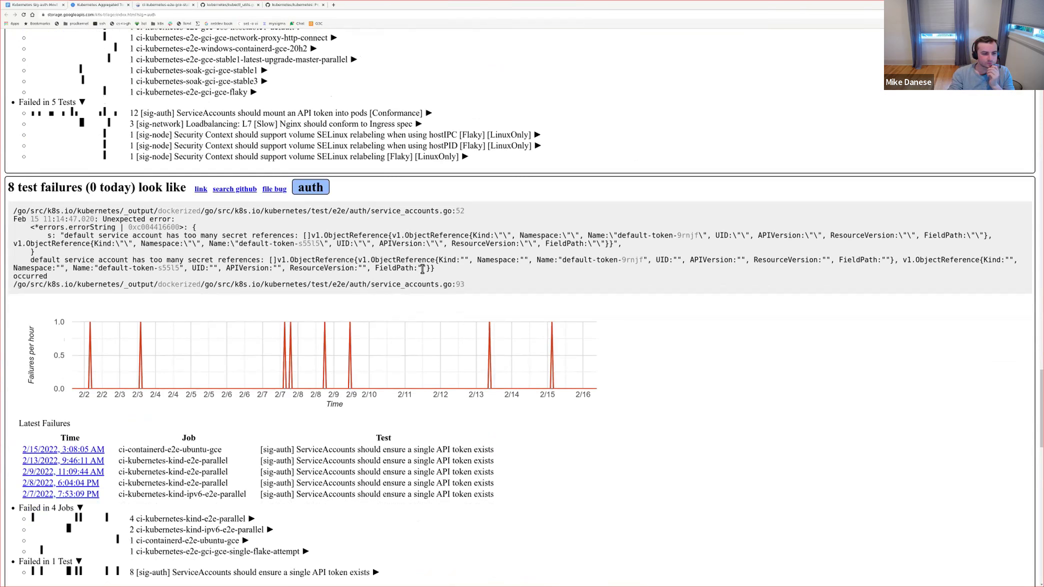
pyautogui.scroll(-2, 423, 269)
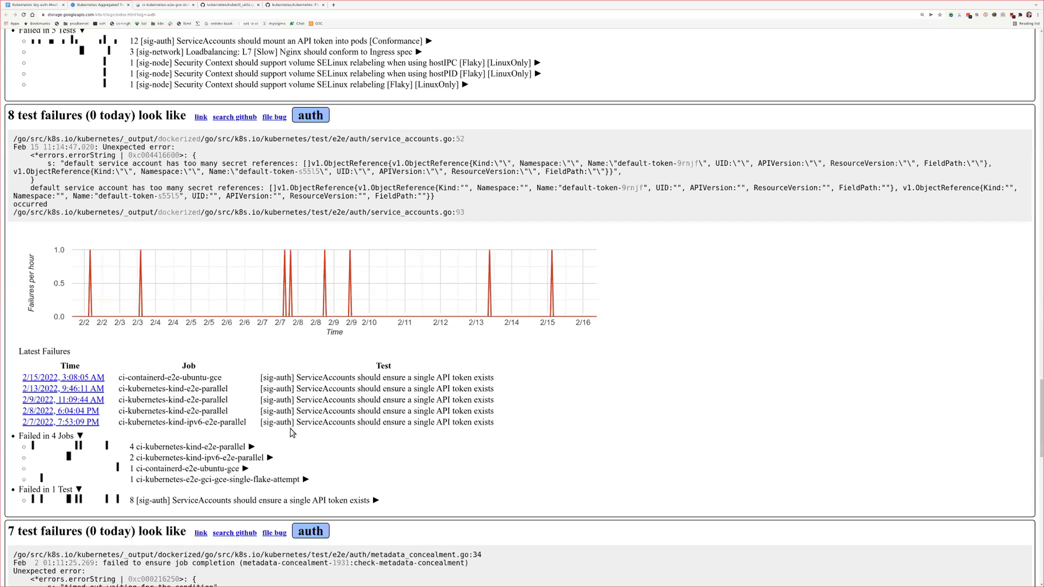
# Step: Scroll to the Metadata Concealment cluster and inspect its failure chart for ci-cos-cgroupv2-containerd-e2e-gce
pyautogui.scroll(-4, 293, 433)
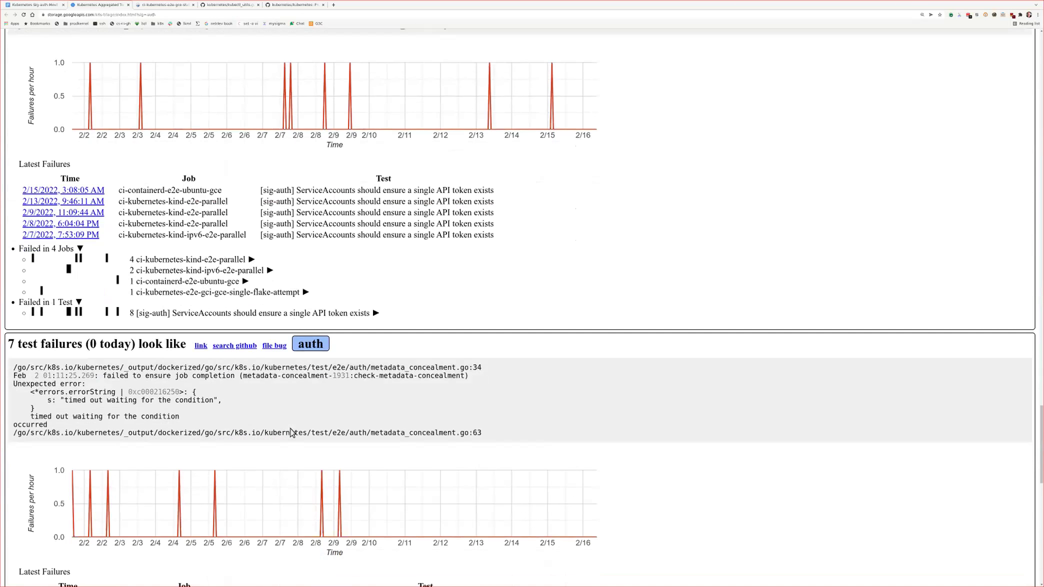
pyautogui.scroll(-2, 293, 432)
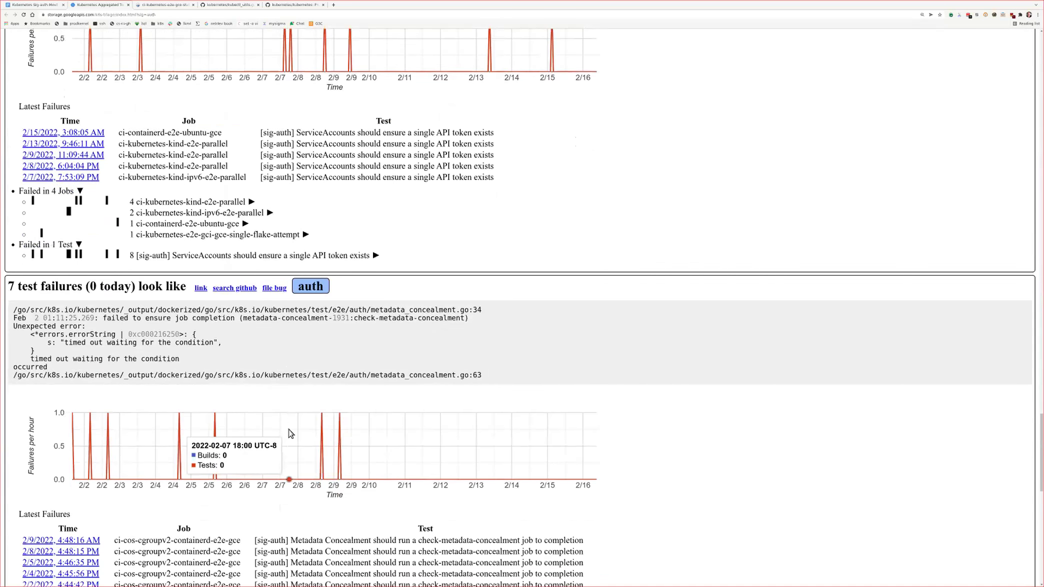
pyautogui.moveTo(221, 383)
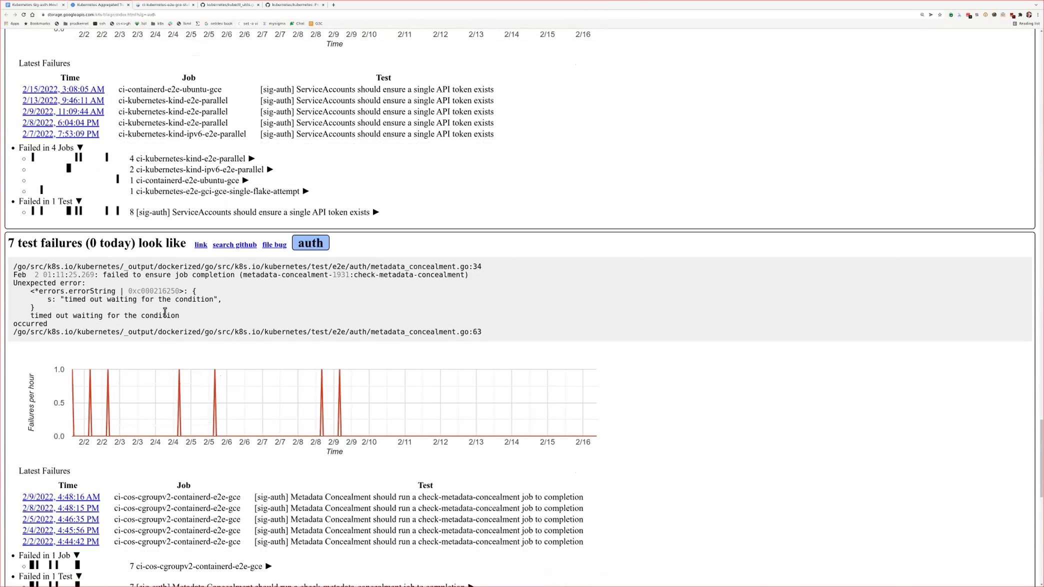
pyautogui.scroll(-1, 590, 300)
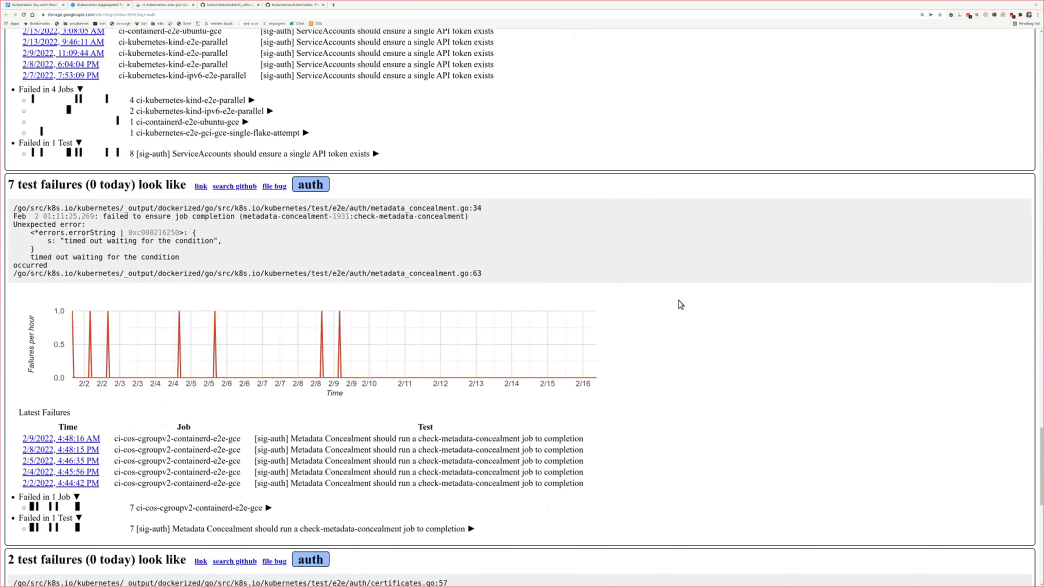
pyautogui.scroll(-1, 681, 304)
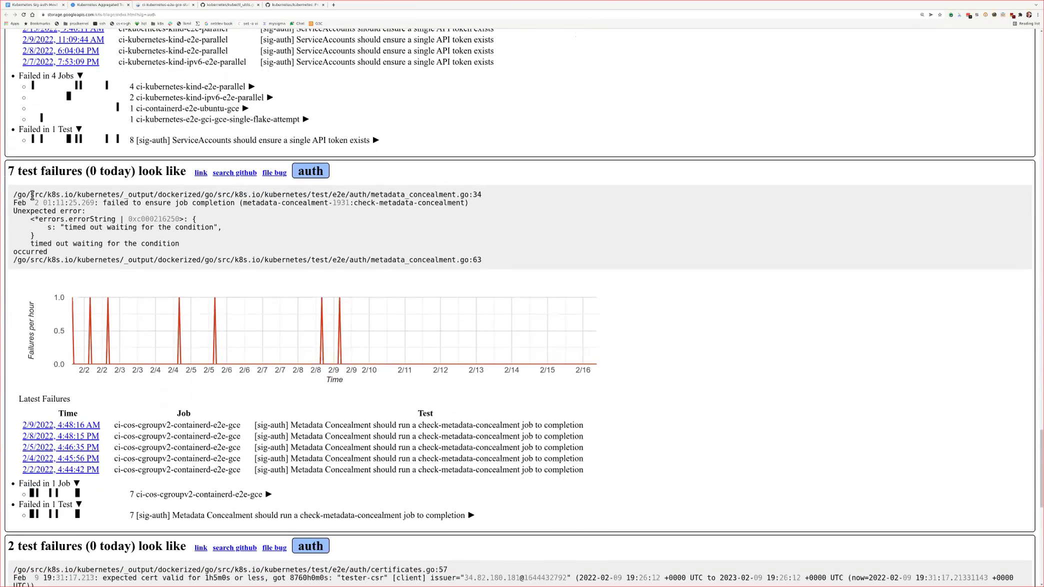
# Step: Select the test/e2e/auth/metadata_concealment.go path from the Metadata Concealment stack trace
pyautogui.moveTo(35, 193); pyautogui.dragTo(497, 265)
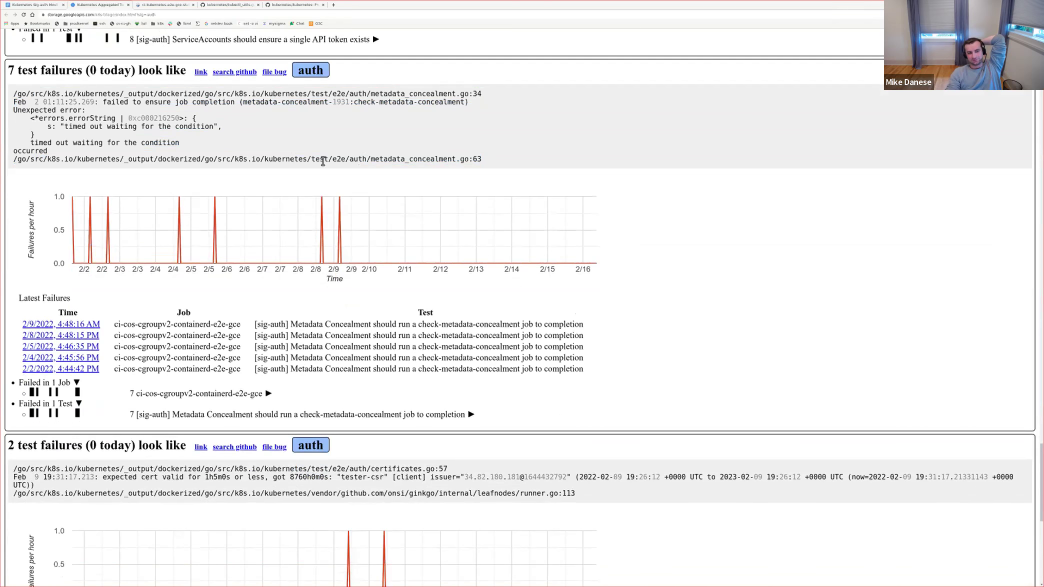
pyautogui.moveTo(312, 159); pyautogui.dragTo(470, 159)
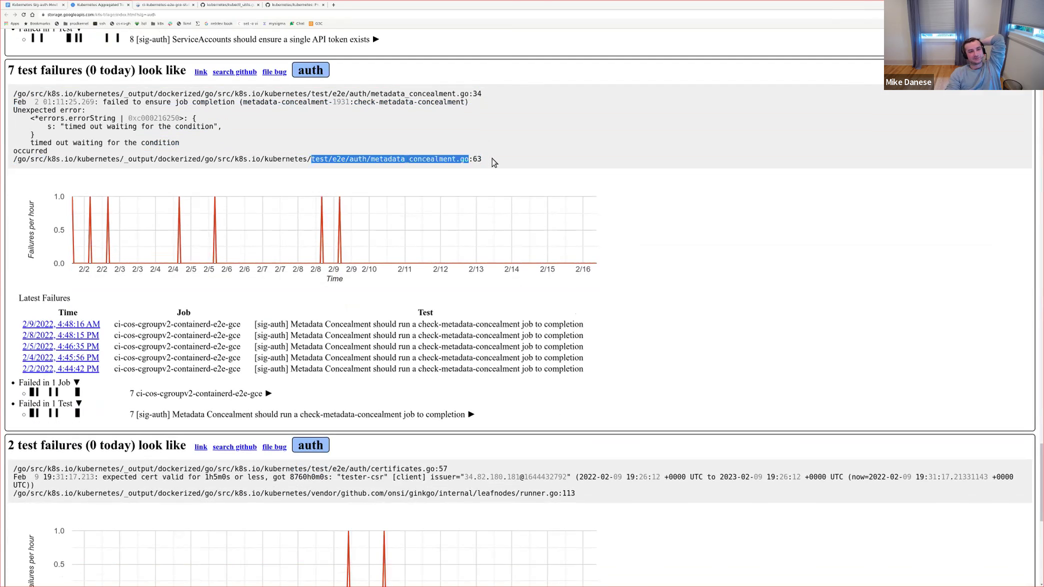
pyautogui.click(491, 161)
pyautogui.moveTo(470, 94); pyautogui.dragTo(312, 93)
pyautogui.hotkey('ctrl', 'c')
pyautogui.click(468, 94)
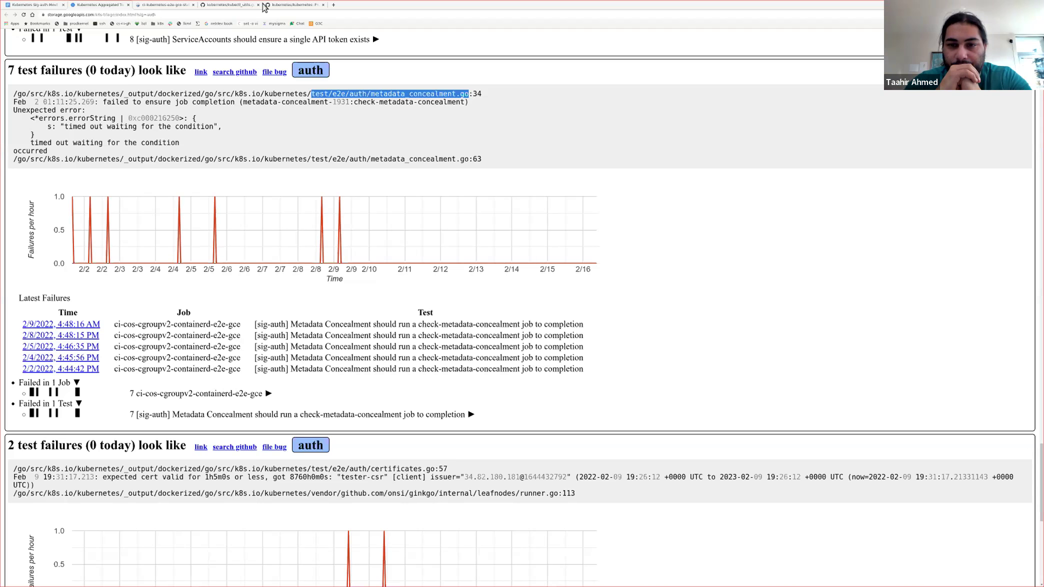
# Step: Open metadata_concealment.go in the kubernetes repository using the file finder, then return to triage
pyautogui.click(236, 5)
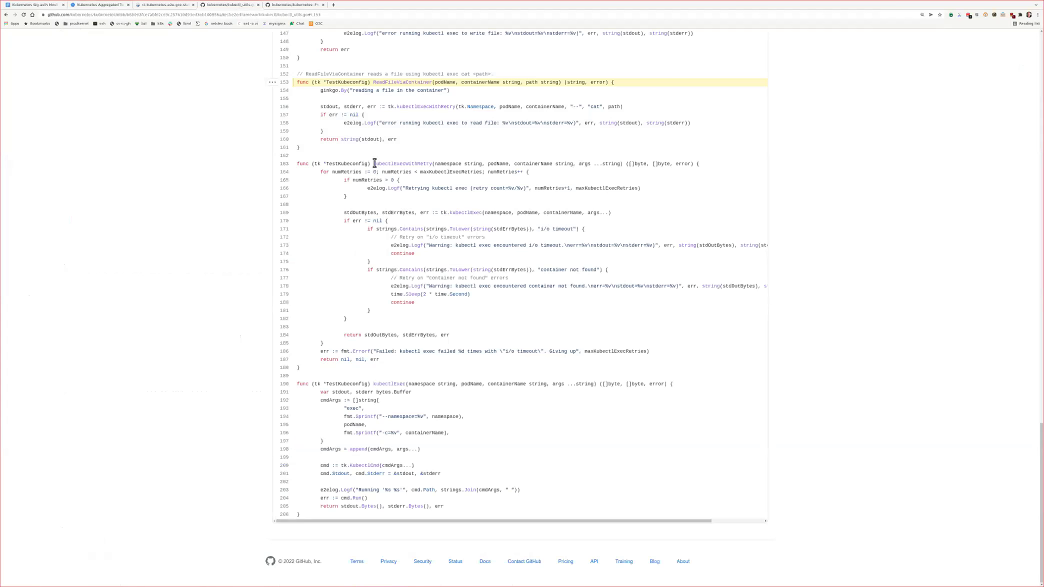
pyautogui.click(300, 5)
pyautogui.press('t')
pyautogui.hotkey('ctrl', 'v')
pyautogui.press('Return')
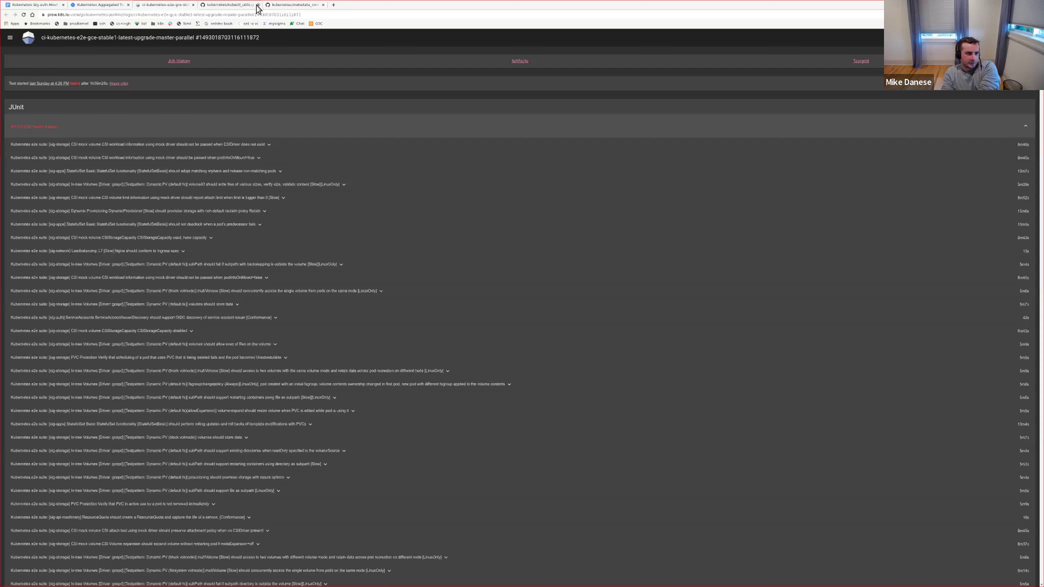
pyautogui.hotkey('ctrl', 'pageup')
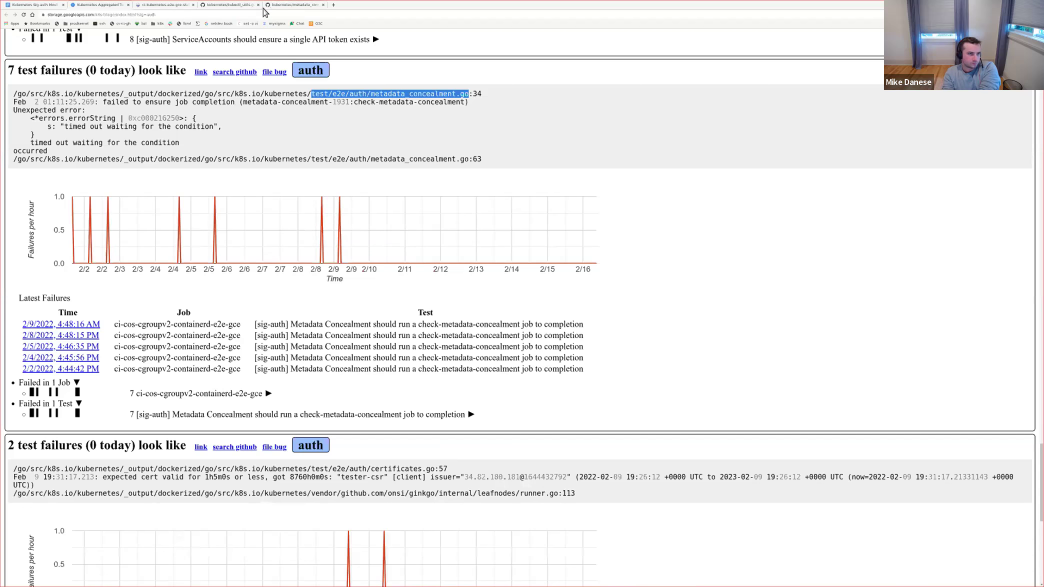
# Step: Open the 2/10/2022 and 2/9/2022 Certificates API failure runs in new tabs
pyautogui.scroll(-2, 325, 220)
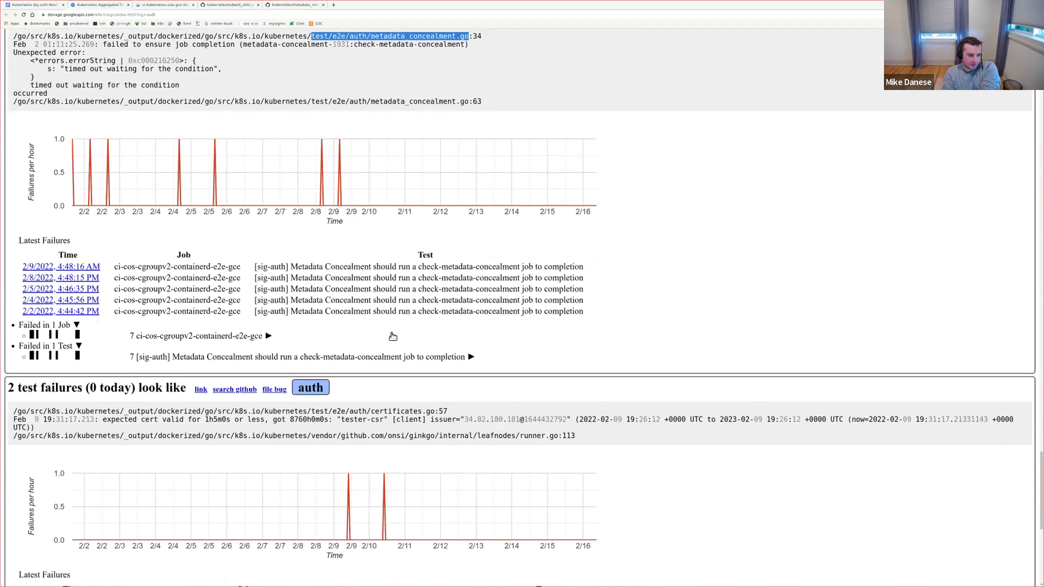
pyautogui.scroll(-4, 392, 336)
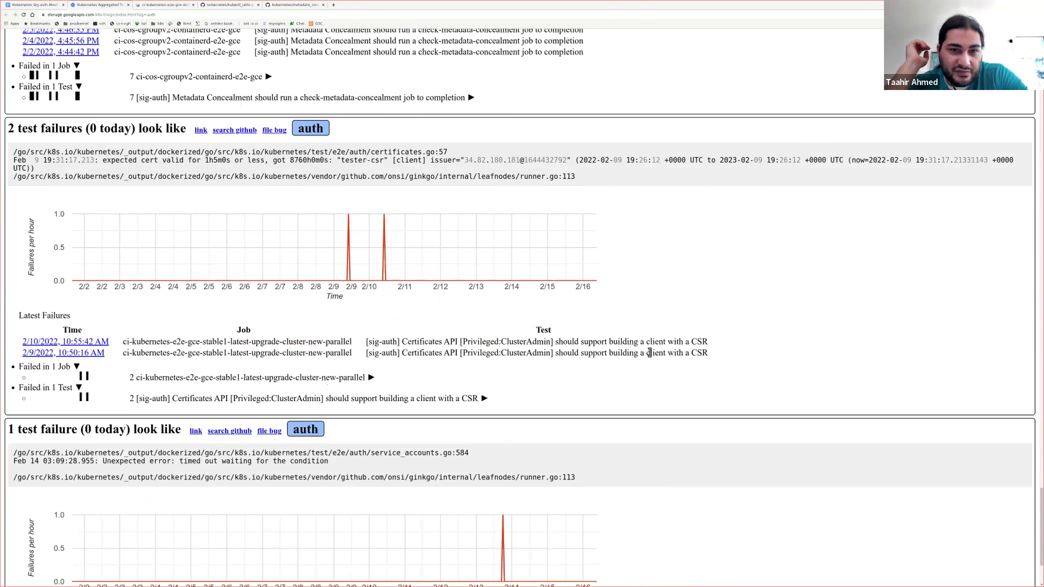
pyautogui.middleClick(60, 342)
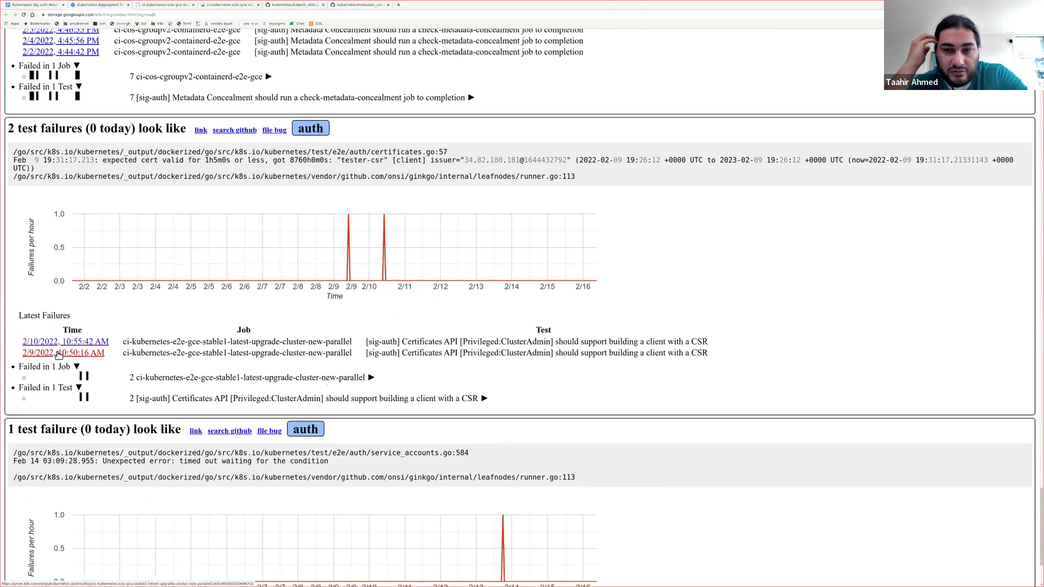
pyautogui.middleClick(58, 353)
pyautogui.click(175, 5)
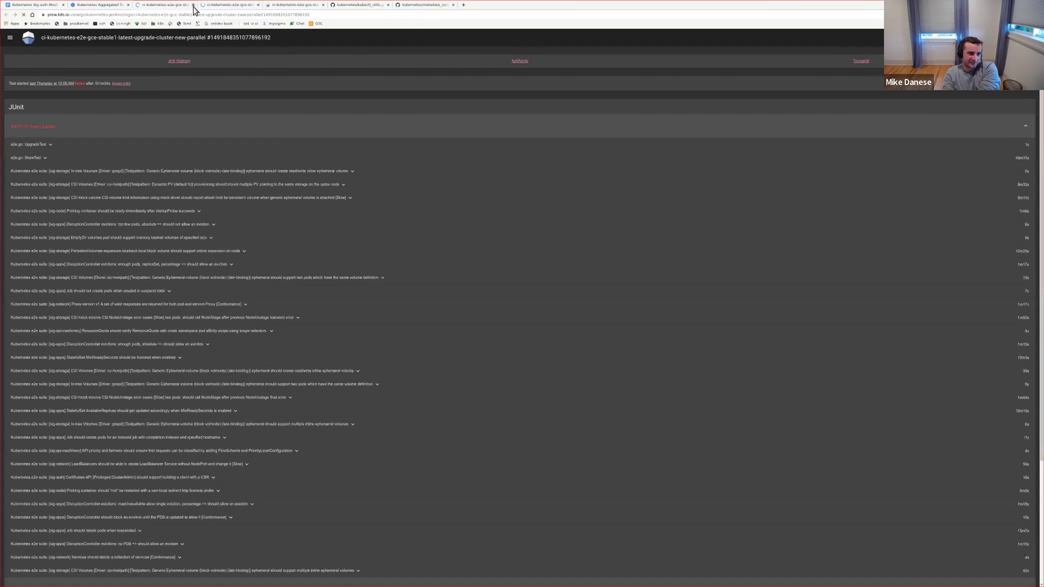
# Step: Close the leftover Prow and job-log tabs, then reopen the 2/9/2022 and 2/10/2022 runs
pyautogui.middleClick(158, 6)
pyautogui.middleClick(158, 7)
pyautogui.click(158, 7)
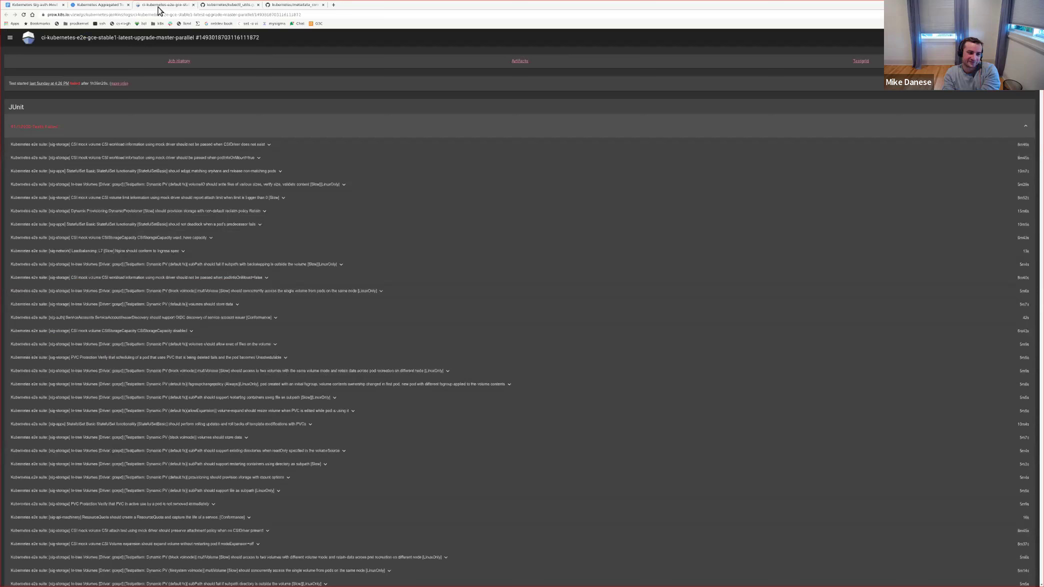
pyautogui.middleClick(158, 8)
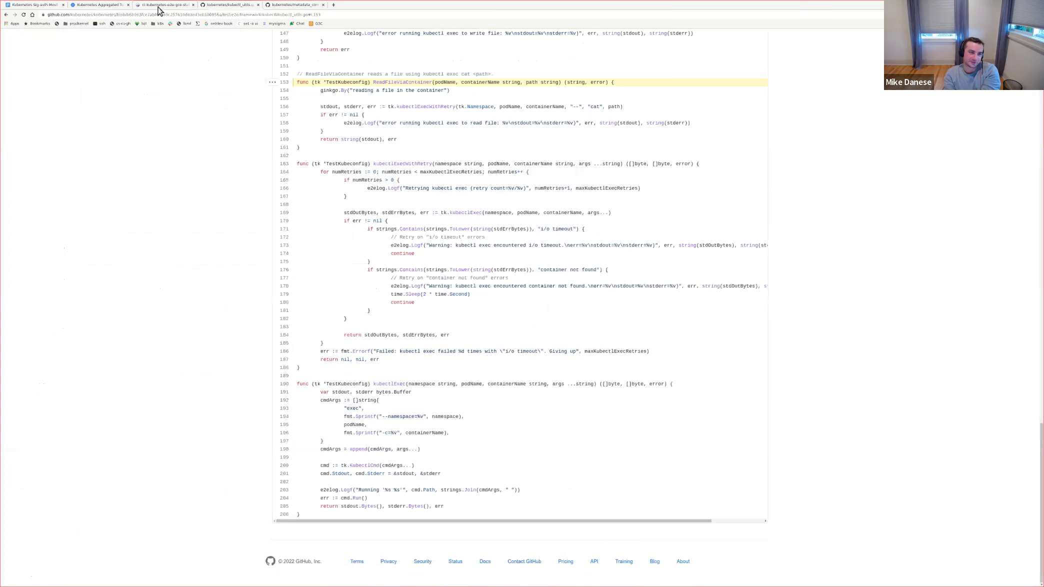
pyautogui.click(160, 9)
pyautogui.hotkey('ctrl', 'w')
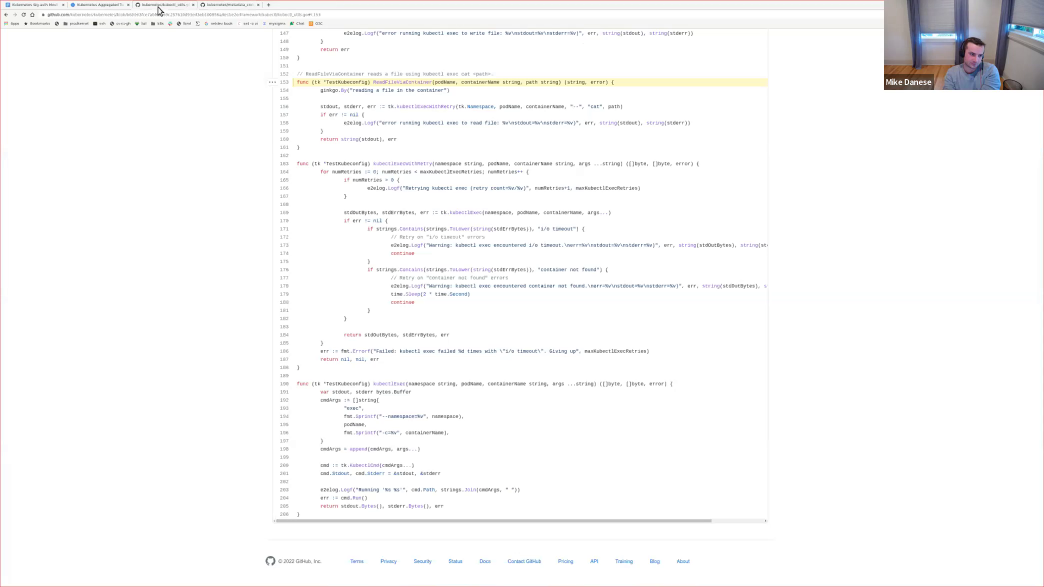
pyautogui.hotkey('ctrl', 'shift', 'Tab')
pyautogui.middleClick(65, 353)
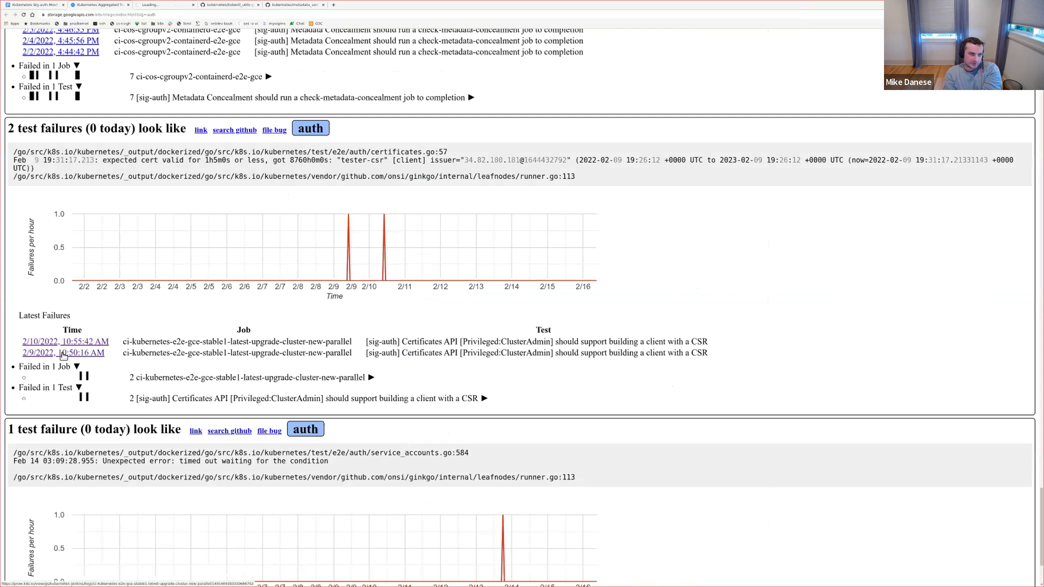
pyautogui.middleClick(63, 354)
# Step: Read the JUnit failures in both upgrade-cluster-new-parallel Prow runs, closing each tab afterwards
pyautogui.click(222, 6)
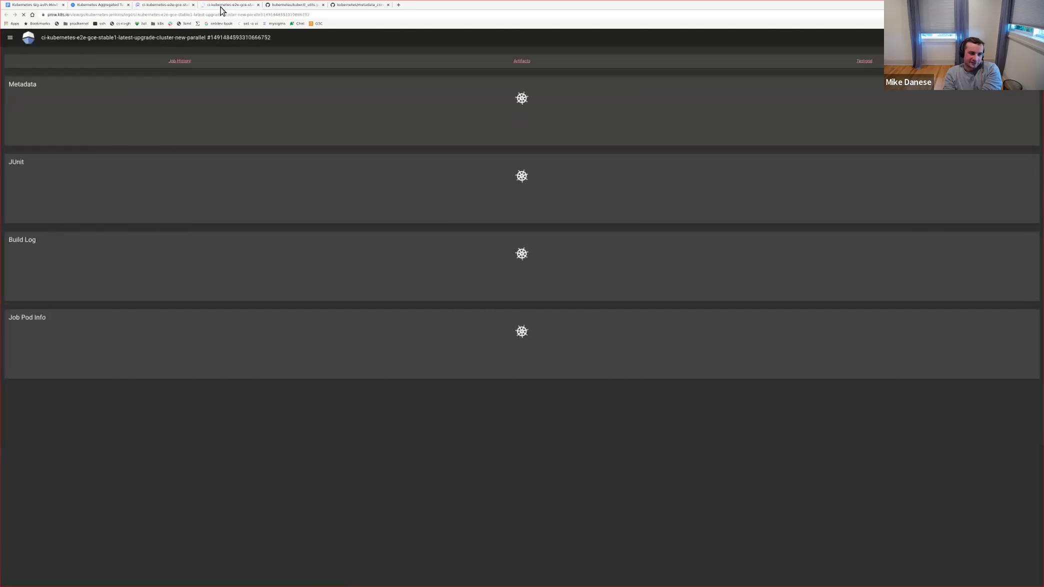
pyautogui.hotkey('ctrl', 'shift', 'Tab')
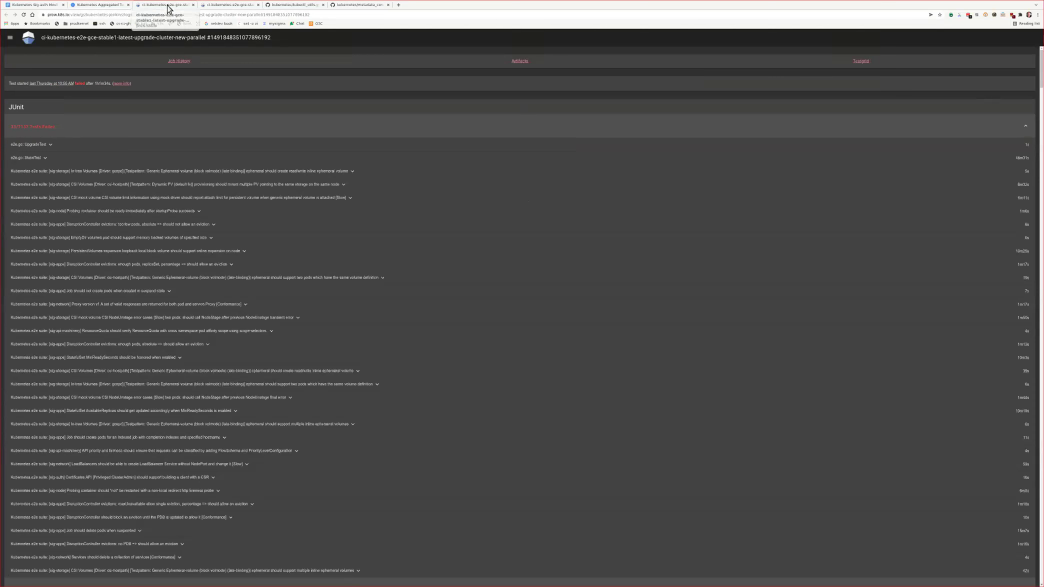
pyautogui.scroll(-5, 220, 248)
pyautogui.scroll(5, 220, 248)
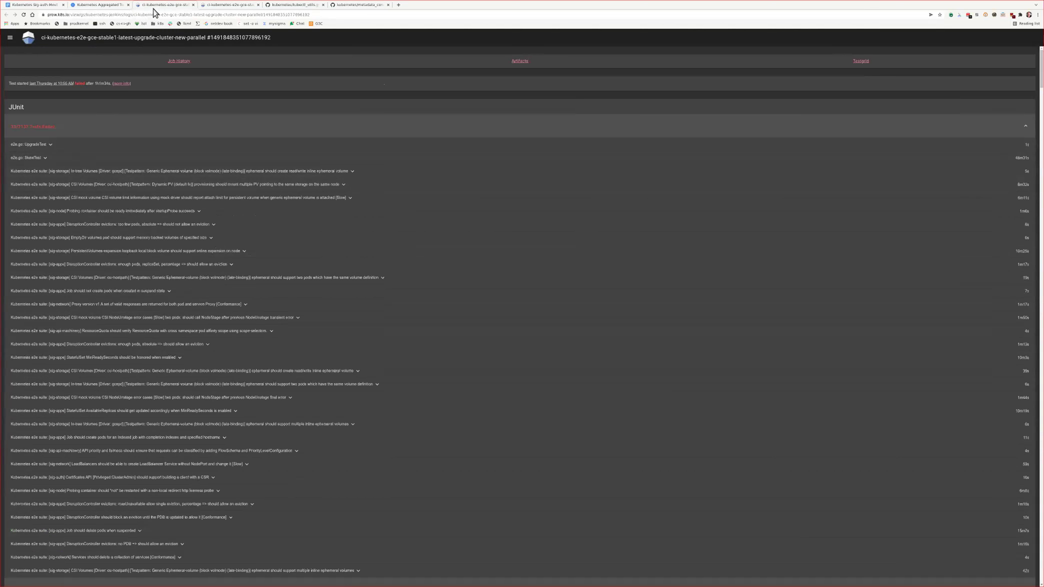
pyautogui.scroll(-2, 206, 339)
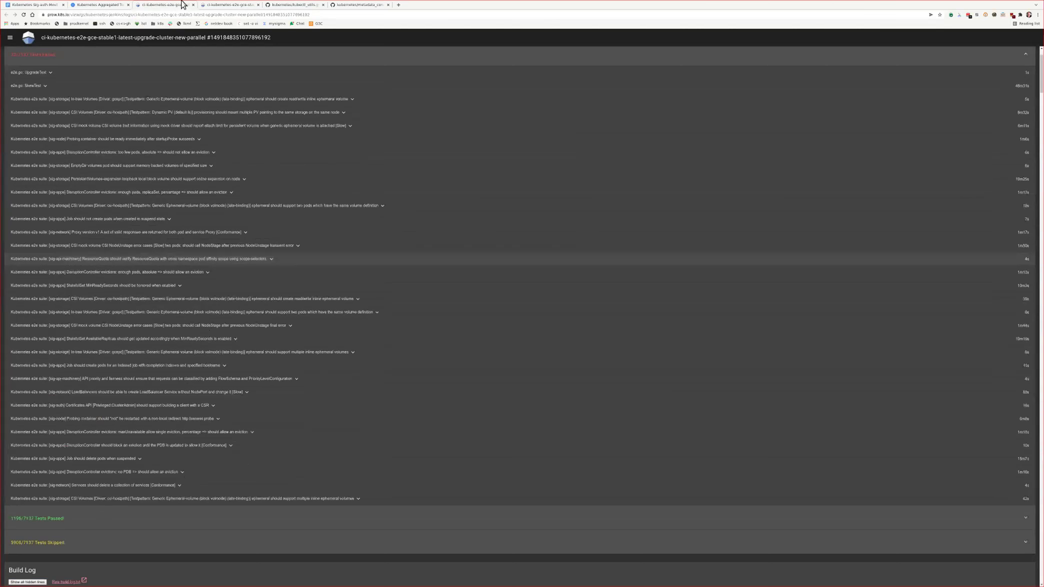
pyautogui.middleClick(182, 5)
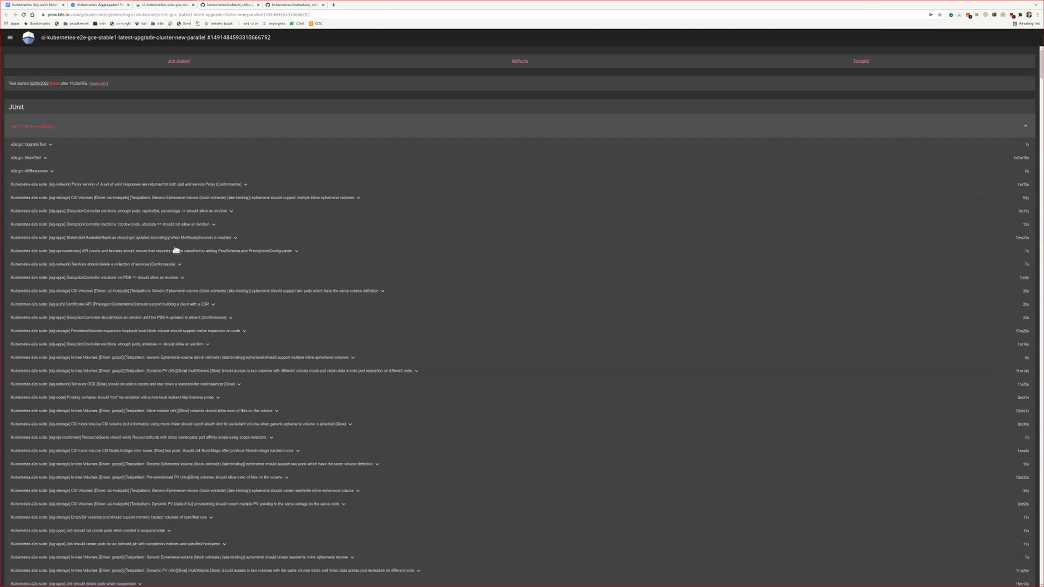
pyautogui.scroll(-3, 176, 250)
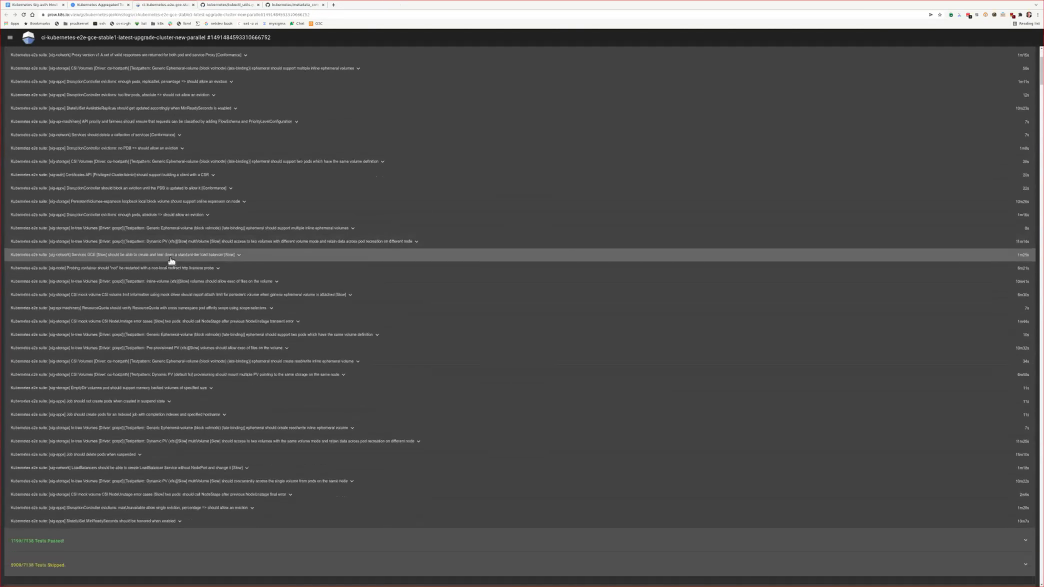
pyautogui.scroll(1, 171, 260)
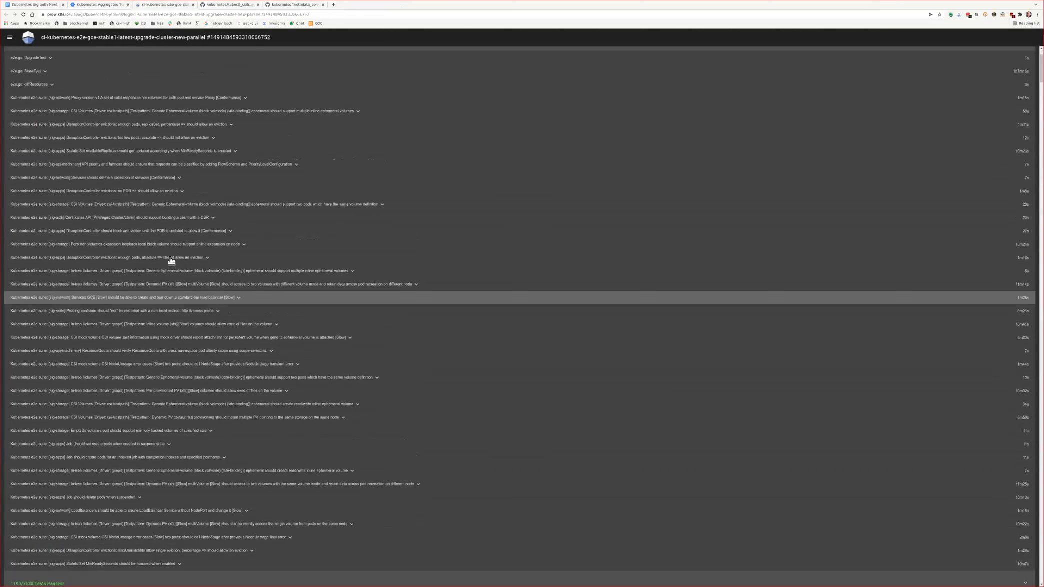
pyautogui.middleClick(161, 7)
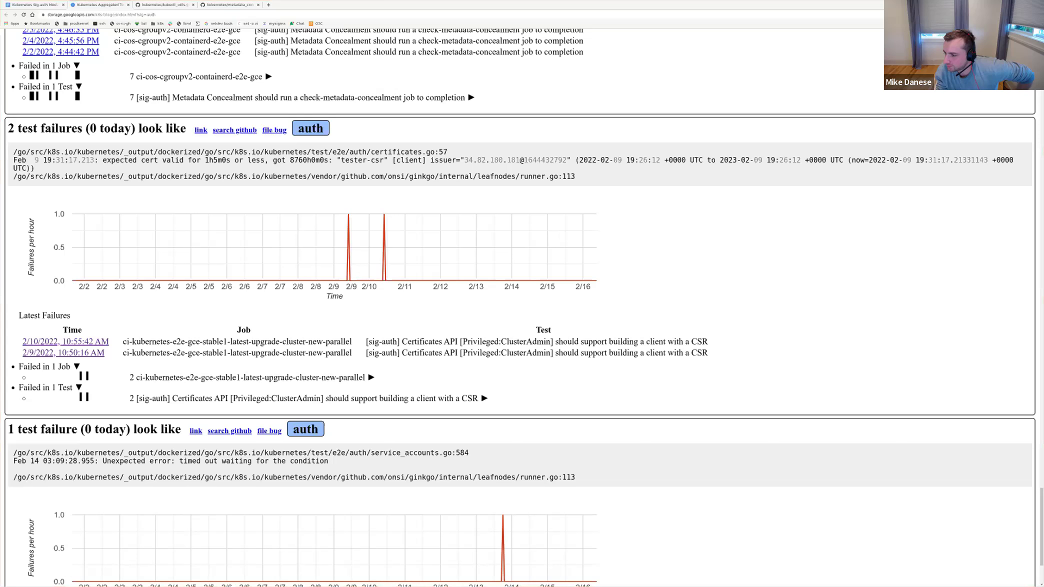
# Step: Scroll to the single service_accounts.go failure cluster showing the InClusterConfig token rotation timeout
pyautogui.scroll(-1, 415, 349)
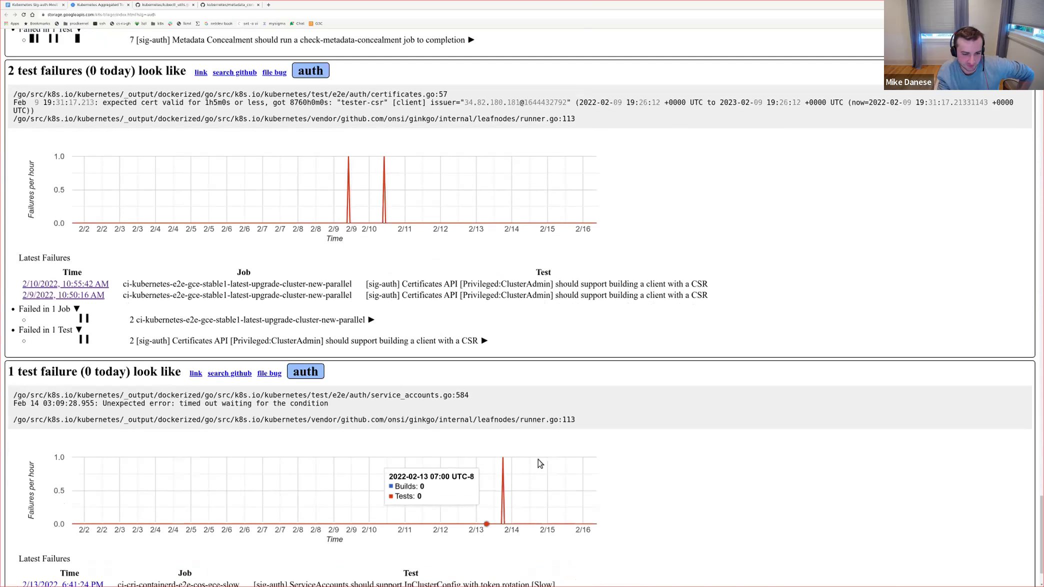
pyautogui.scroll(-1, 688, 492)
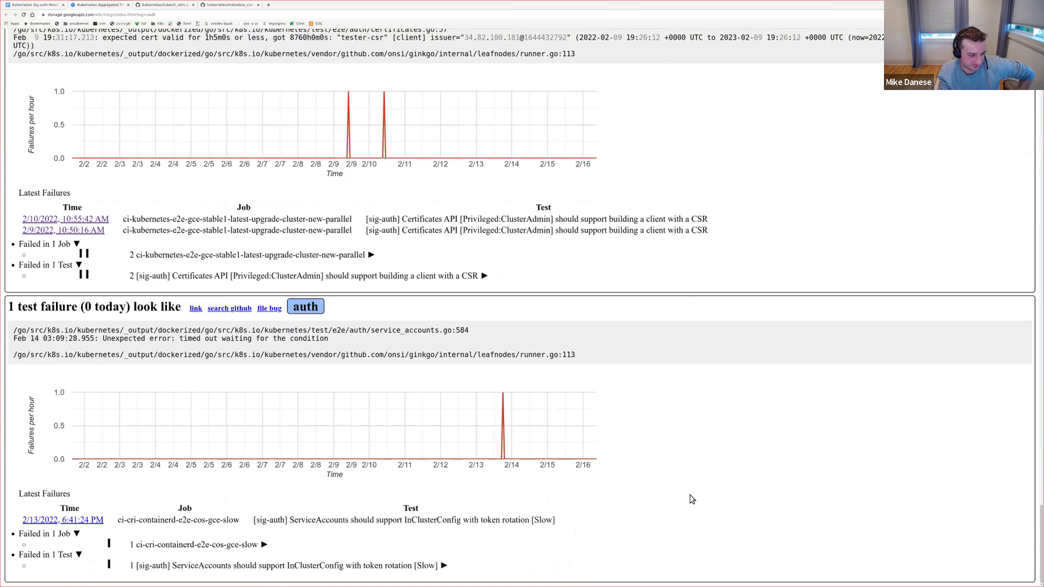